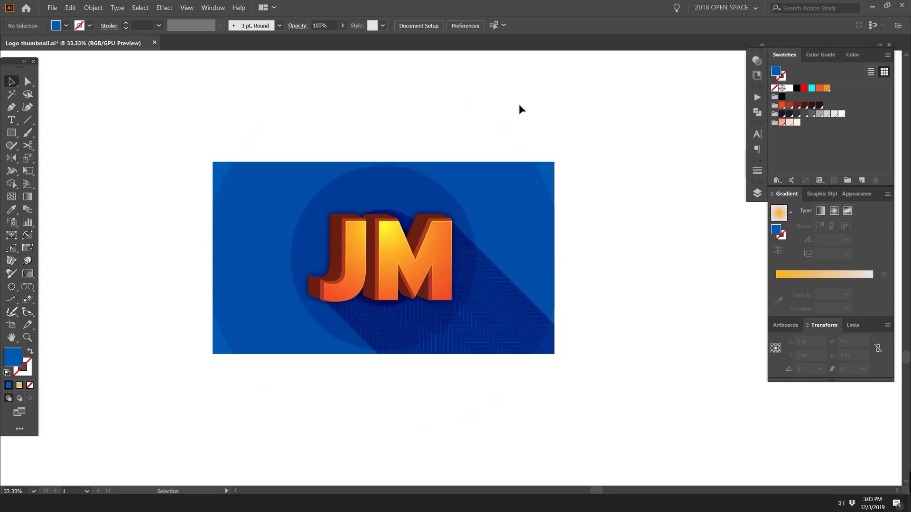
Step: Examine the finished JM logo artwork and find an empty area of the artboard above it
scroll(352, 144, "up", 2)
left_click_drag(576, 116, 511, 64)
scroll(511, 64, "down", 1)
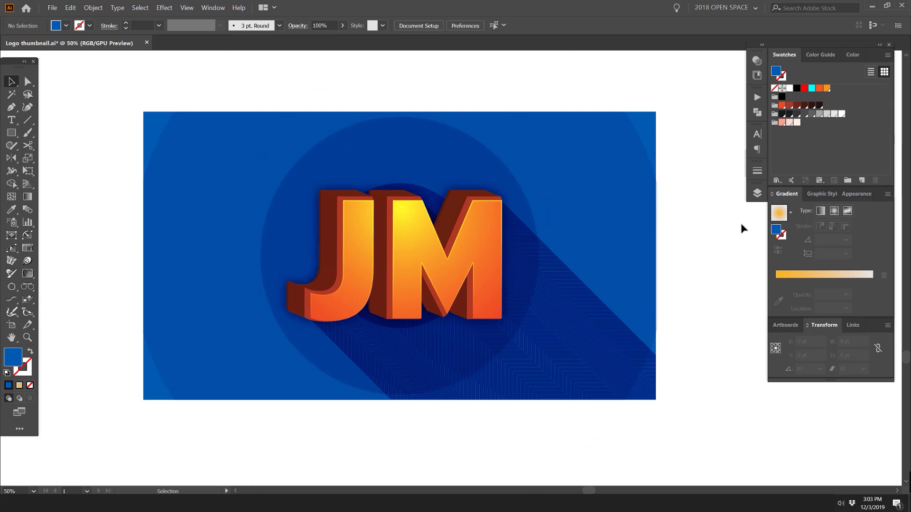
scroll(701, 246, "down", 1)
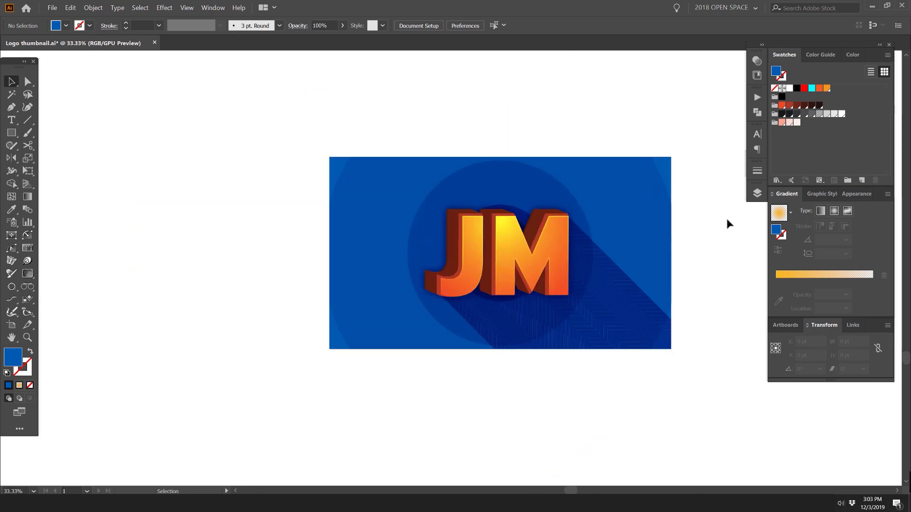
left_click_drag(642, 116, 479, 303)
scroll(589, 131, "down", 1)
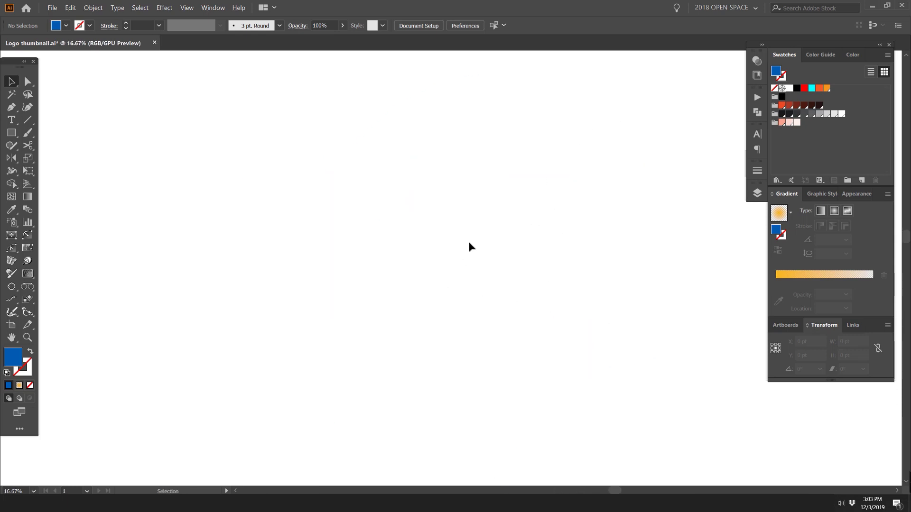
scroll(327, 139, "down", 3)
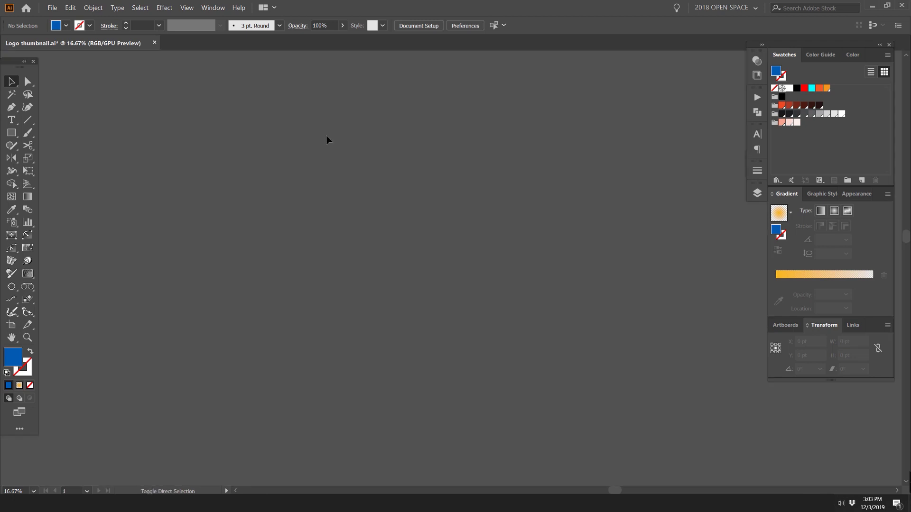
left_click_drag(404, 208, 409, 179)
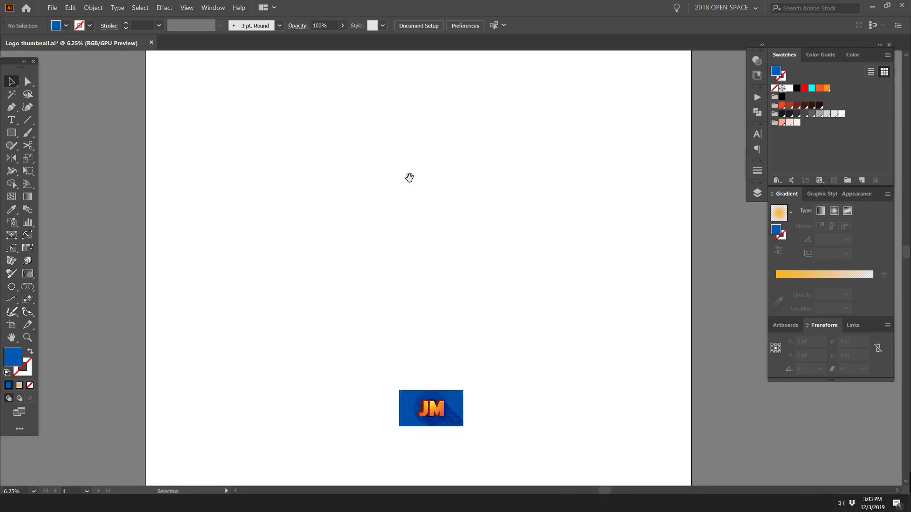
scroll(351, 201, "up", 2)
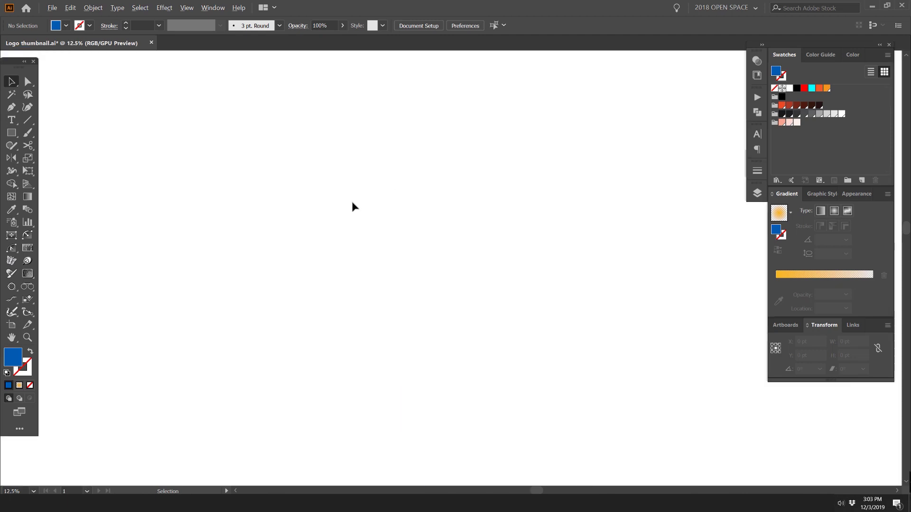
left_click_drag(493, 263, 434, 165)
Step: Add a placeholder text object in the empty area above the finished logo and enlarge it to 392 pt
key("t")
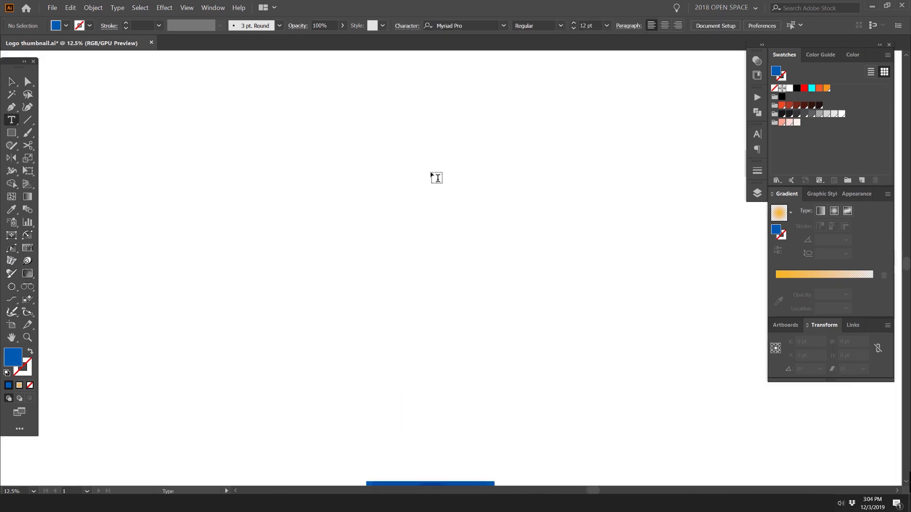
left_click(397, 227)
key("ctrl+shift+period")
key("ctrl+shift+period")
key("ctrl+shift+period")
key("ctrl+shift+period")
key("ctrl+shift+period")
key("ctrl+shift+period")
key("ctrl+shift+period")
key("ctrl+shift+period")
key("ctrl+shift+period")
key("ctrl+shift+period")
key("ctrl+shift+period")
key("ctrl+shift+period")
key("ctrl+shift+period")
key("ctrl+shift+period")
key("ctrl+shift+period")
key("ctrl+shift+period")
key("ctrl+shift+period")
key("ctrl+shift+period")
key("ctrl+shift+period")
key("ctrl+shift+period")
key("ctrl+shift+period")
key("ctrl+shift+period")
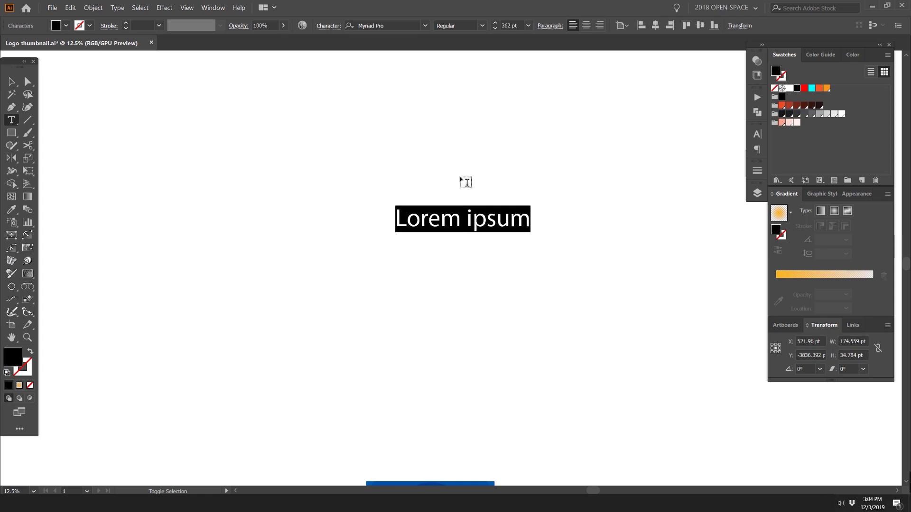
Step: Replace the placeholder text with JM
scroll(497, 199, "up", 1)
left_click_drag(498, 199, 496, 208)
left_click(493, 220)
key("ctrl+a")
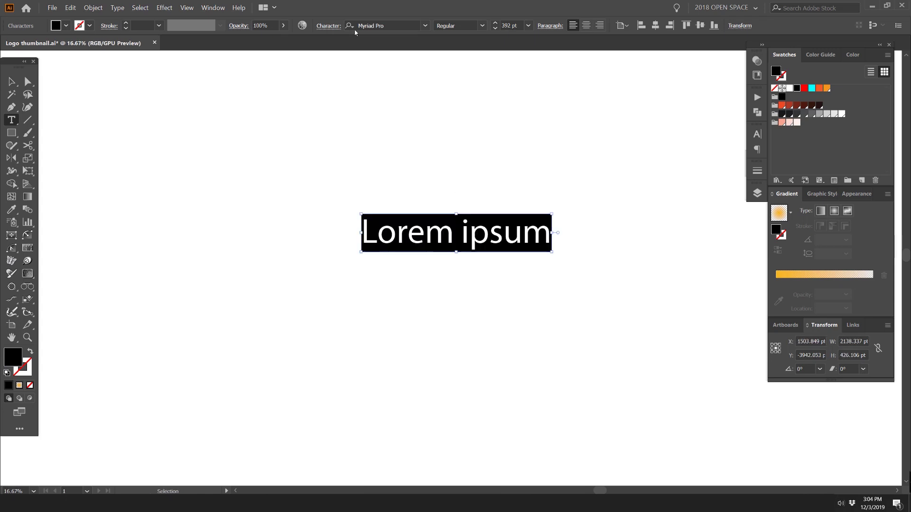
type("JM")
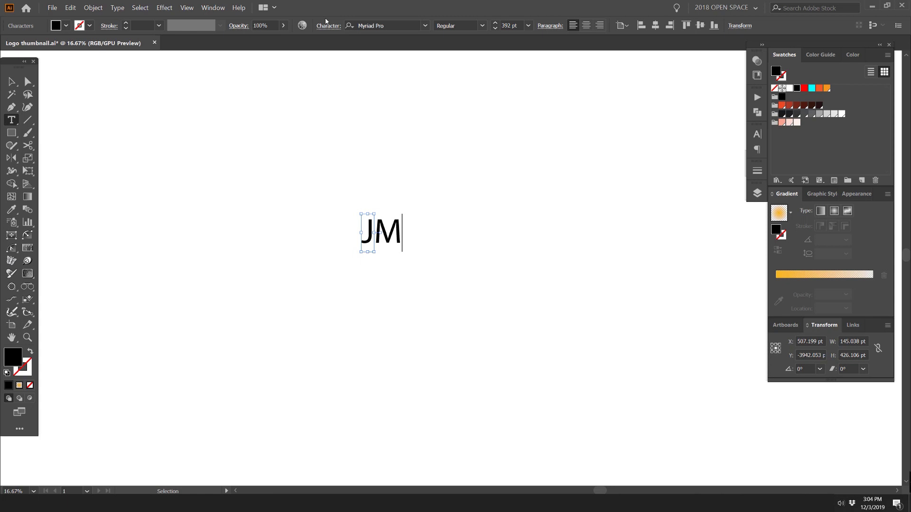
Step: Set the JM text in the American Auto Blk font
double_click(378, 222)
left_click(407, 25)
type("AMERICAN")
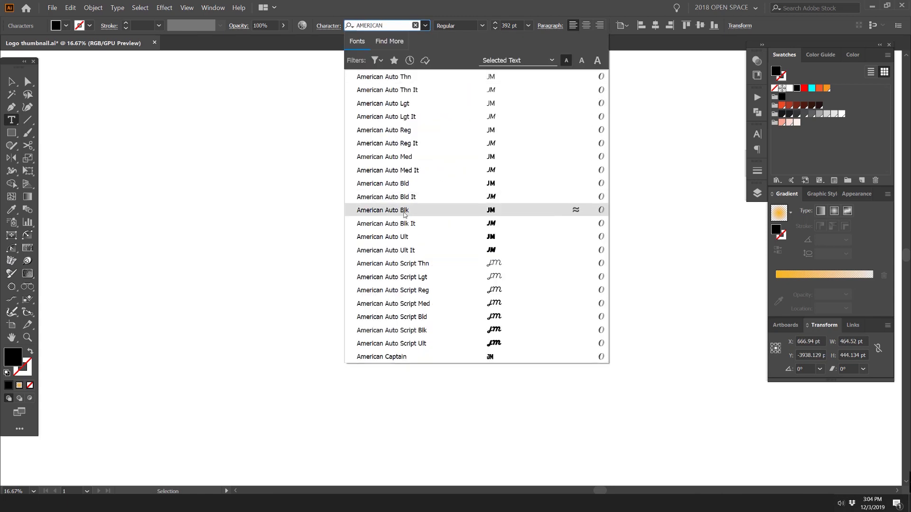
left_click(405, 215)
key("Escape")
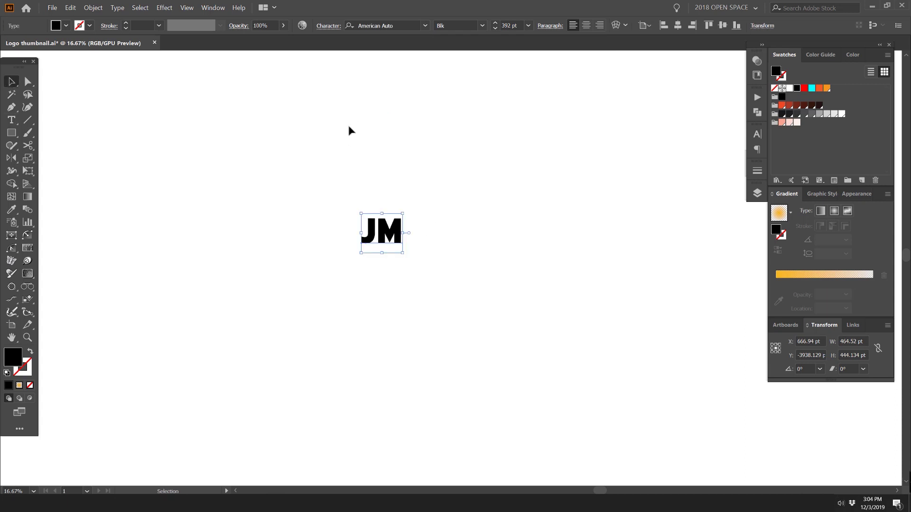
Step: Move the JM text to a clear area near the artboard's upper edge, well away from the finished logo
left_click_drag(389, 222, 374, 166)
scroll(374, 165, "up", 1)
scroll(374, 165, "down", 3)
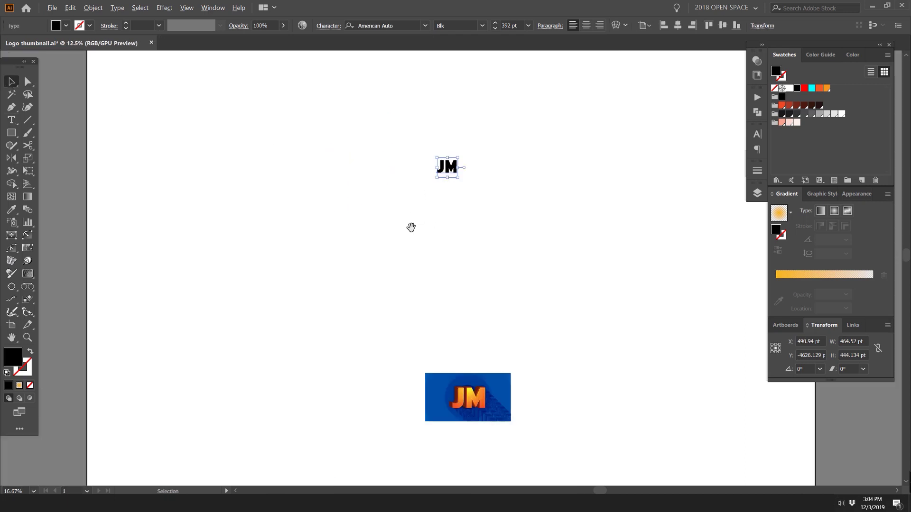
left_click_drag(439, 180, 347, 228)
scroll(328, 122, "up", 1)
key("ctrl+z")
key("ctrl+z")
key("ctrl+shift+z")
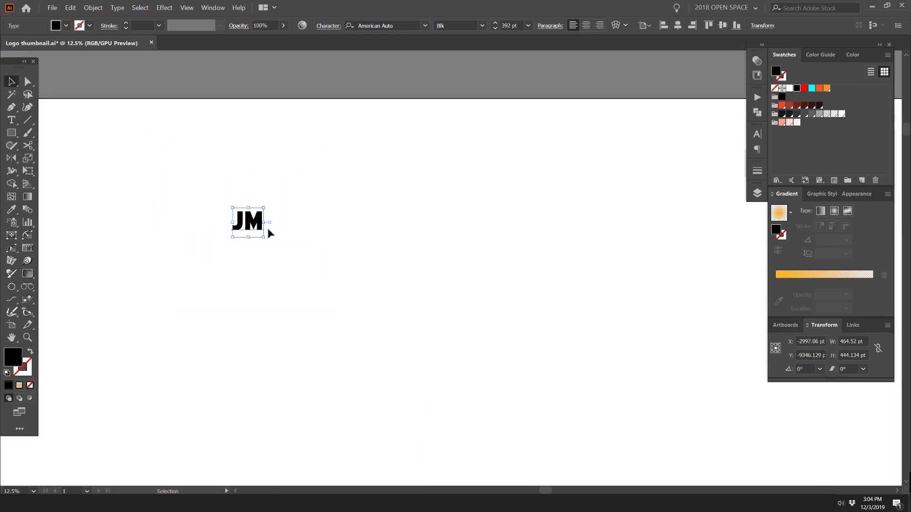
left_click(278, 217)
left_click_drag(263, 221, 145, 143)
scroll(243, 219, "up", 1)
left_click_drag(571, 234, 331, 209)
scroll(330, 208, "up", 1)
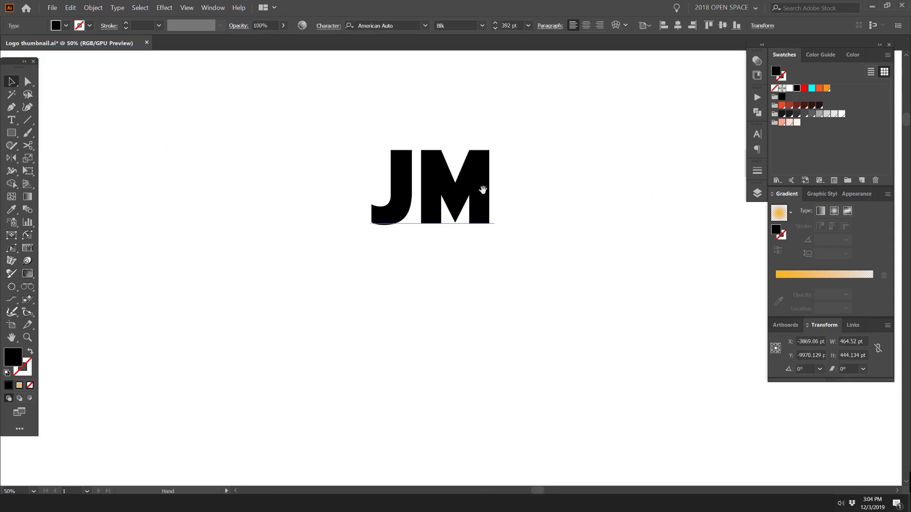
left_click_drag(473, 192, 409, 216)
Step: Expand the JM text into vector outlines and deselect it
left_click(360, 195)
left_click(93, 8)
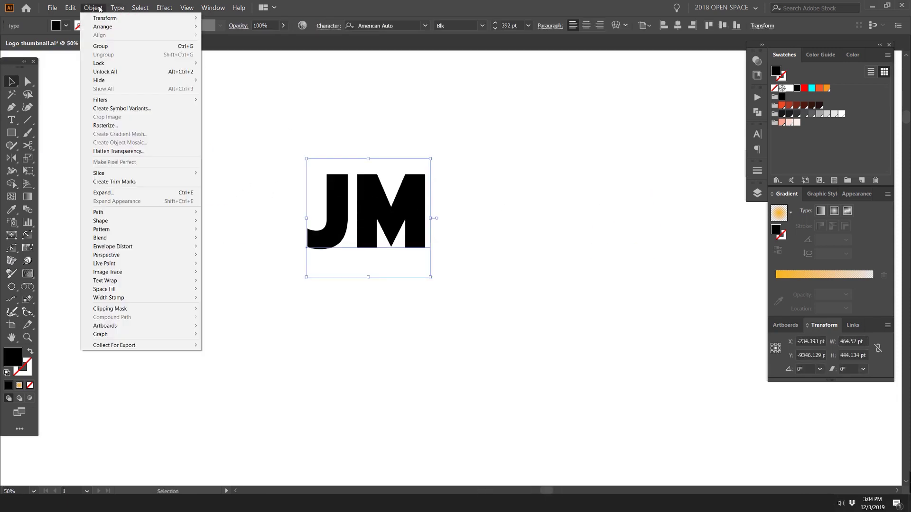
left_click(112, 192)
left_click(576, 296)
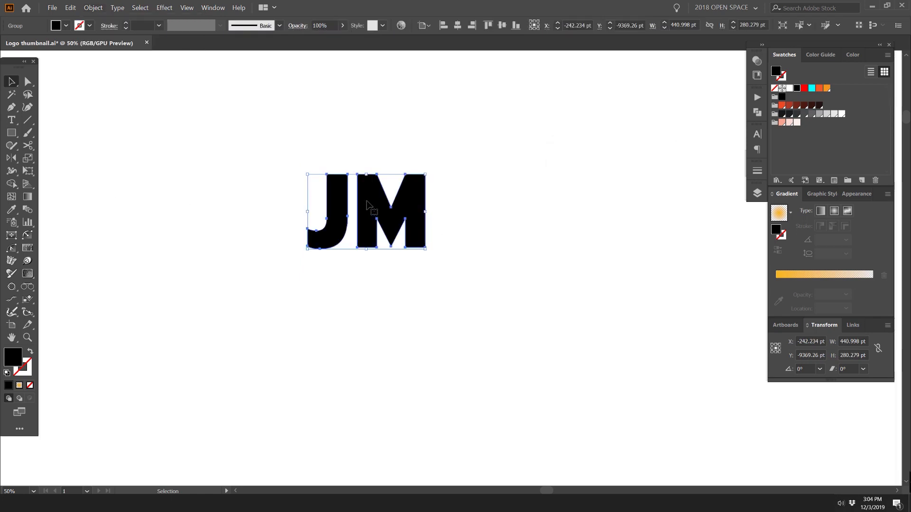
left_click(498, 154)
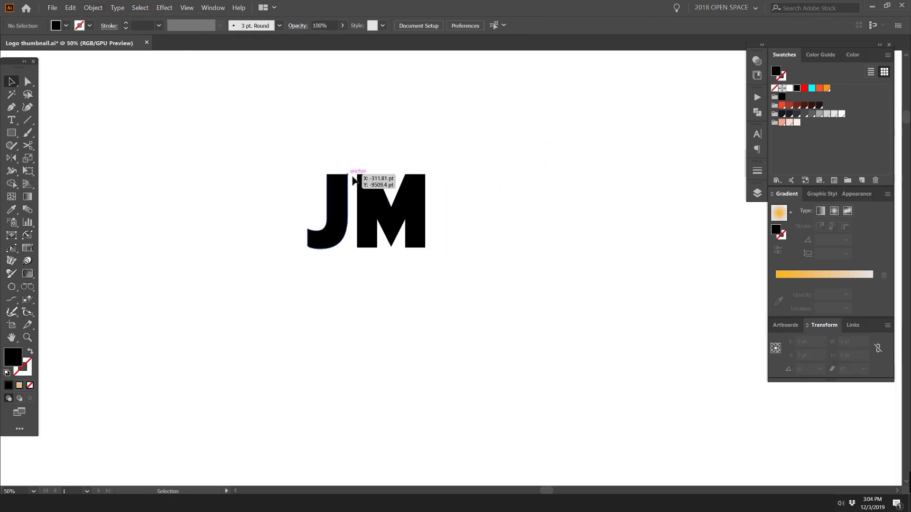
key("ctrl+1")
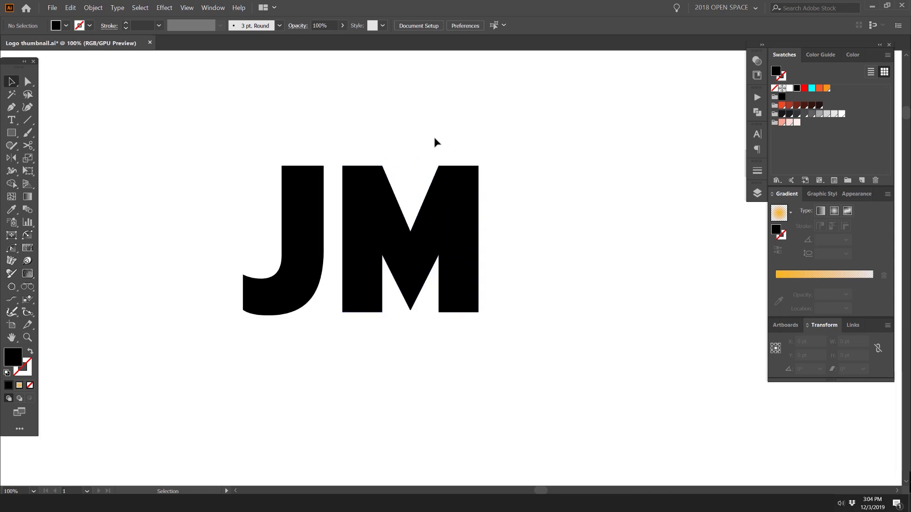
left_click(464, 204)
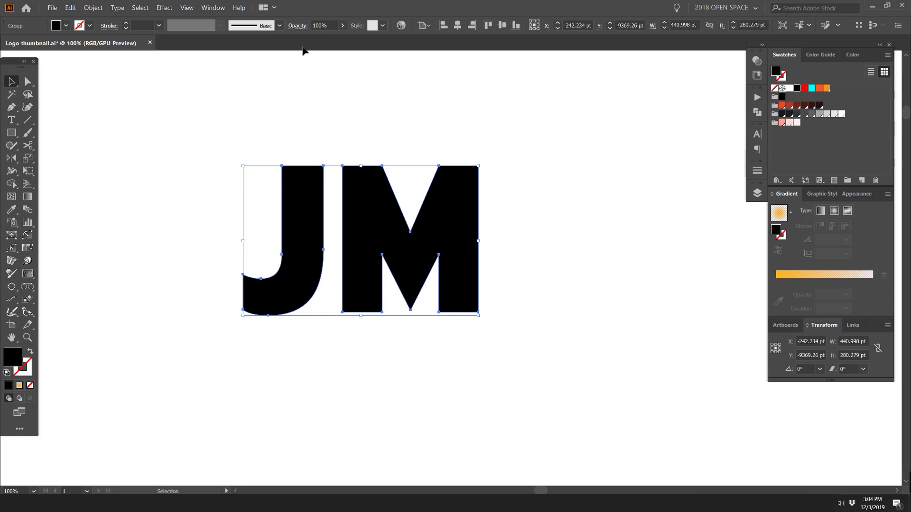
left_click(165, 7)
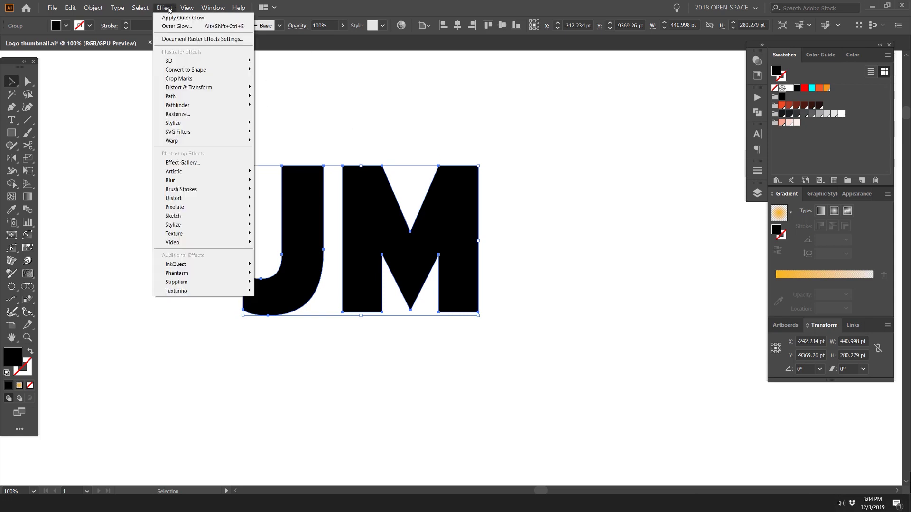
mouse_move(186, 65)
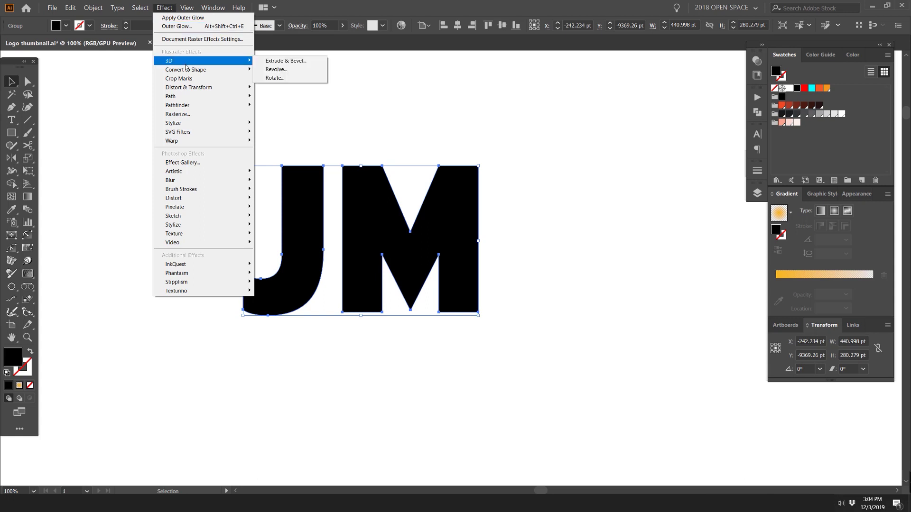
left_click(297, 62)
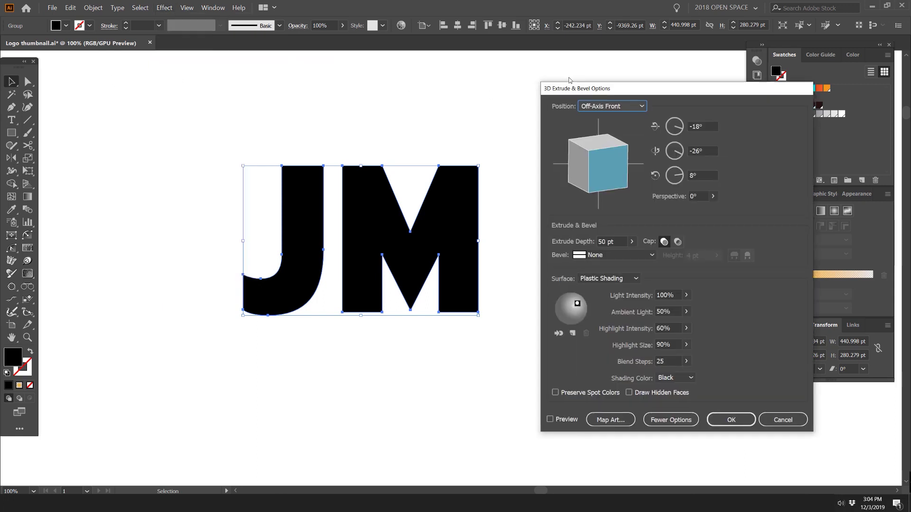
left_click(537, 395)
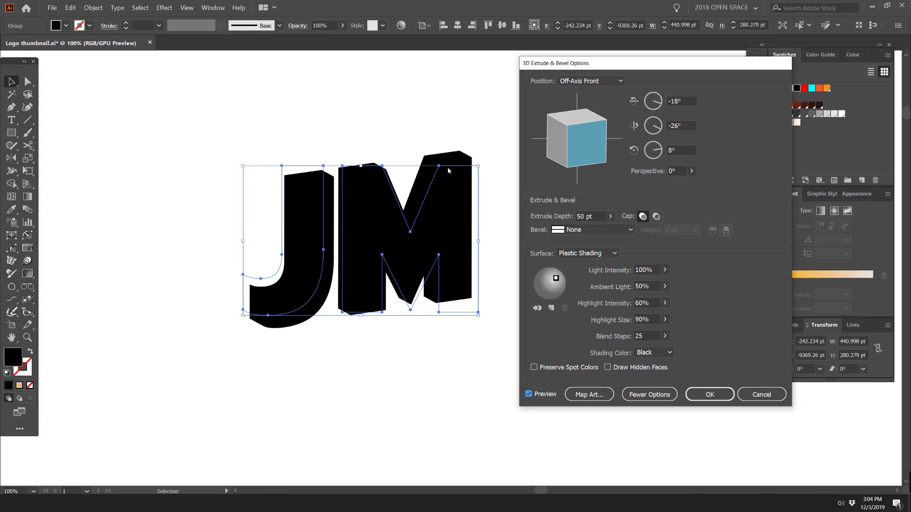
left_click_drag(577, 67, 562, 69)
left_click(569, 84)
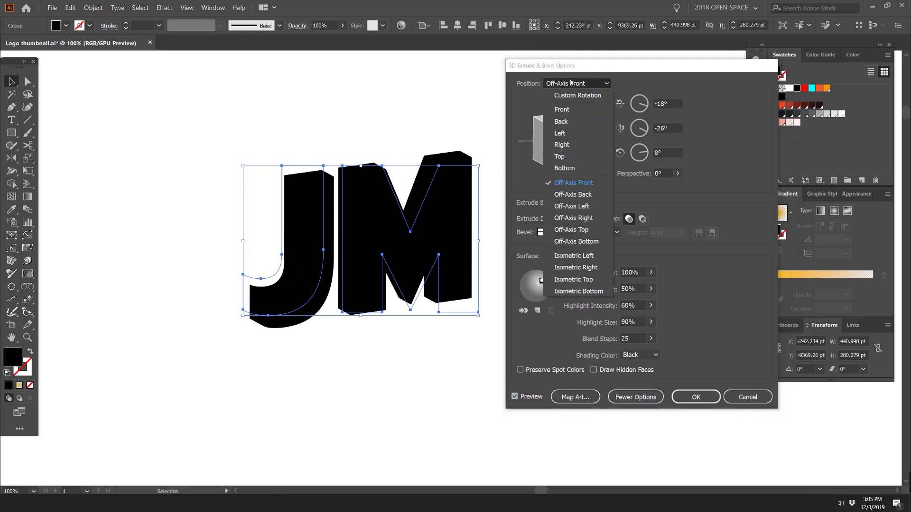
left_click(562, 110)
left_click(577, 83)
left_click(560, 133)
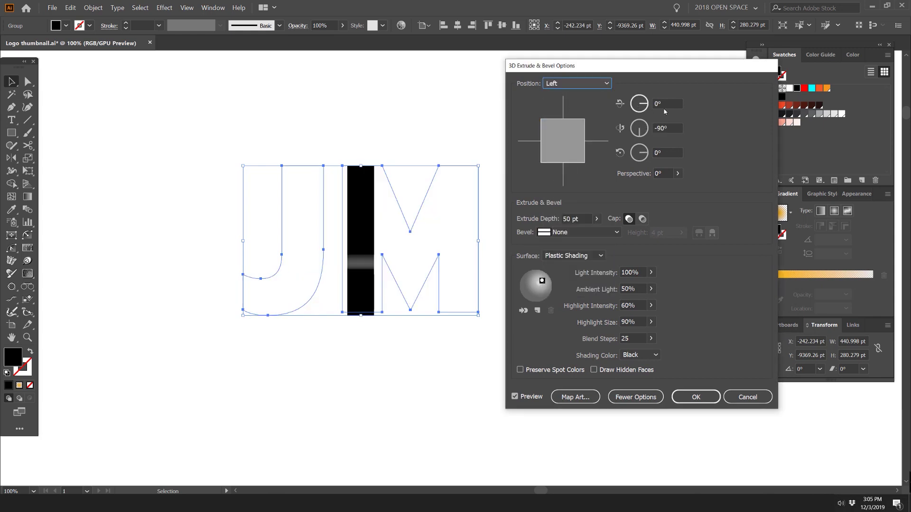
left_click(581, 84)
left_click(571, 110)
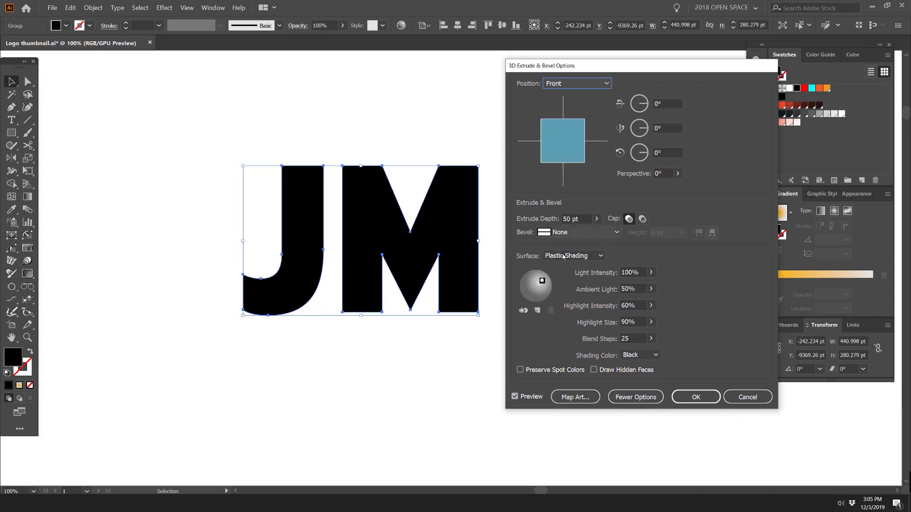
left_click(740, 400)
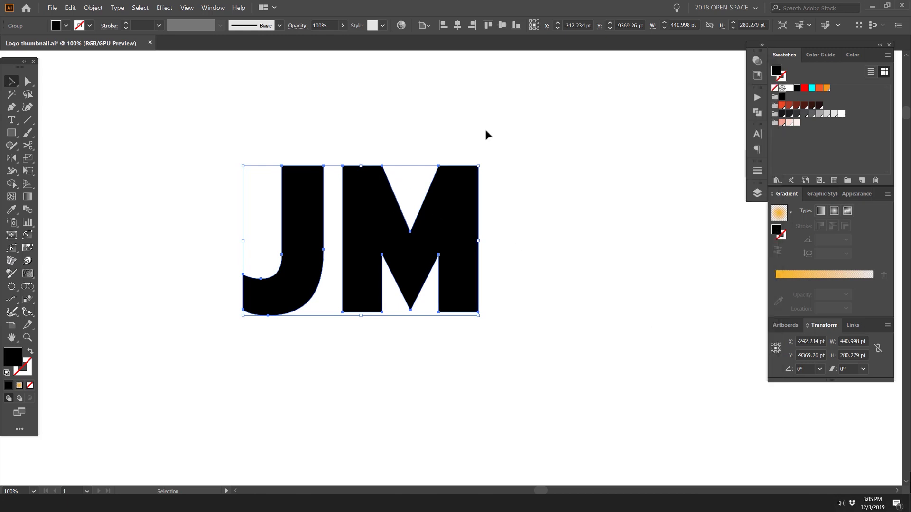
Step: Fill the black JM letters with a medium grey swatch
left_click(560, 137)
left_click(317, 213)
left_click(819, 114)
Step: Start a 3D Extrude & Bevel effect on the grey JM letters with the preview enabled
left_click(164, 8)
mouse_move(190, 61)
left_click(294, 62)
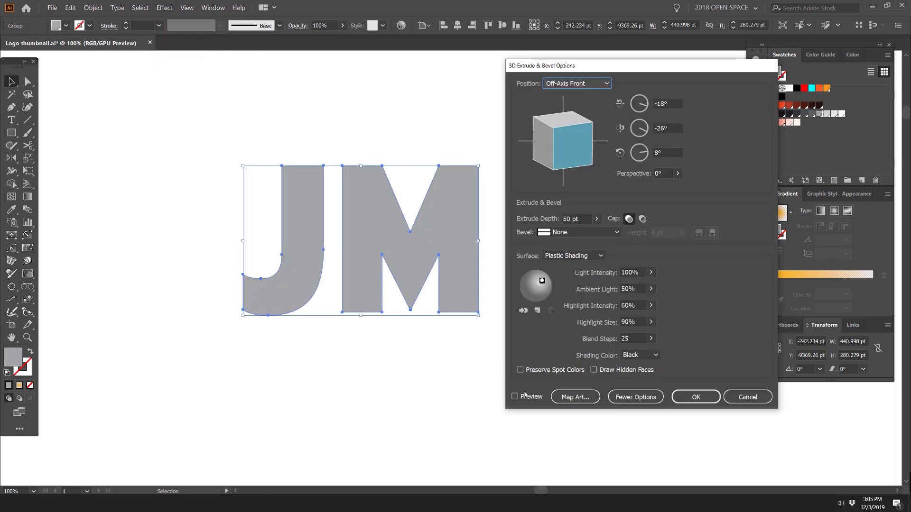
left_click(515, 397)
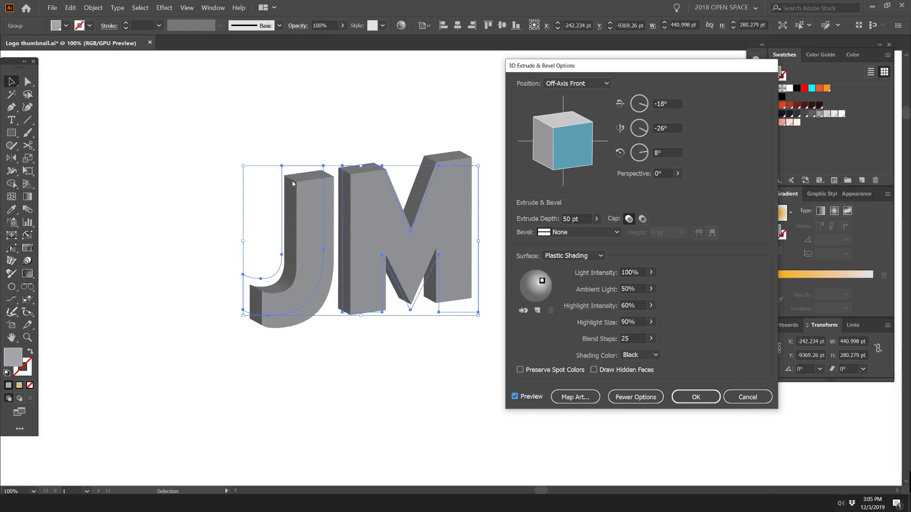
left_click_drag(635, 71, 622, 95)
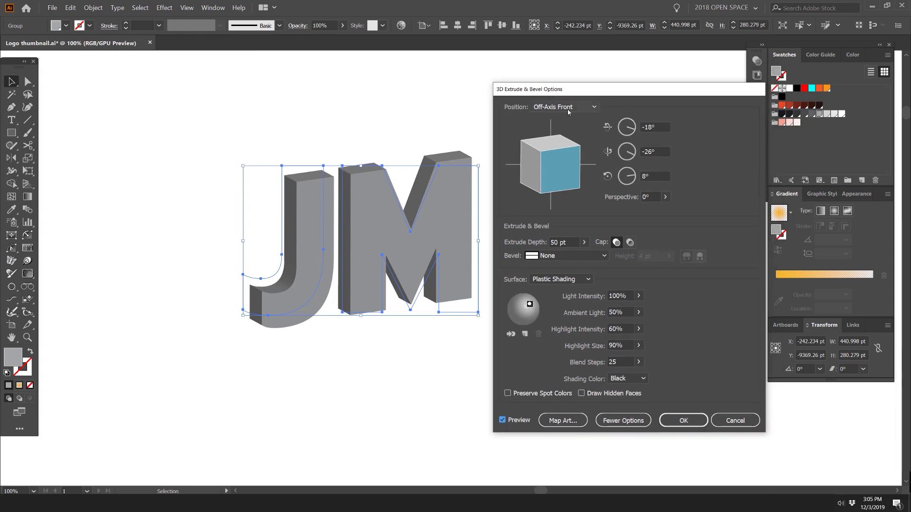
Step: Set the Z-axis rotation of the JM letters' 3D extrusion to 3°
left_click(566, 108)
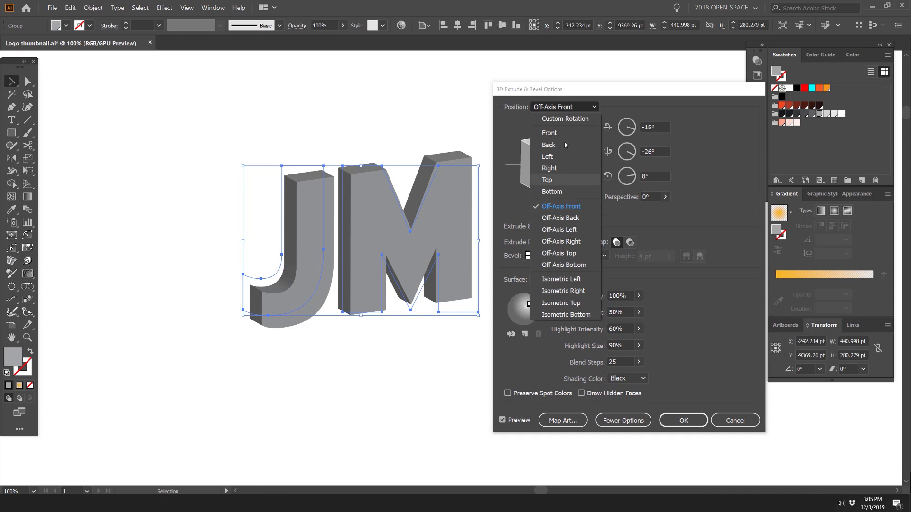
left_click(564, 106)
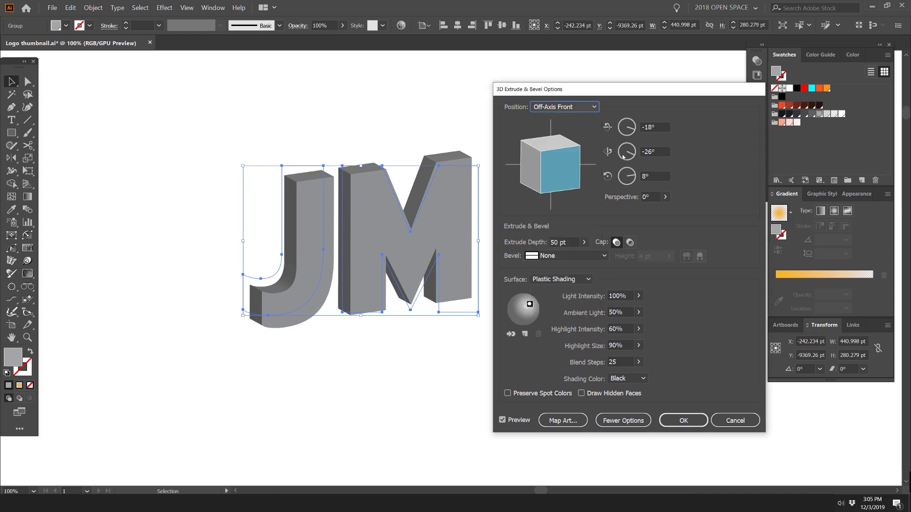
left_click(628, 174)
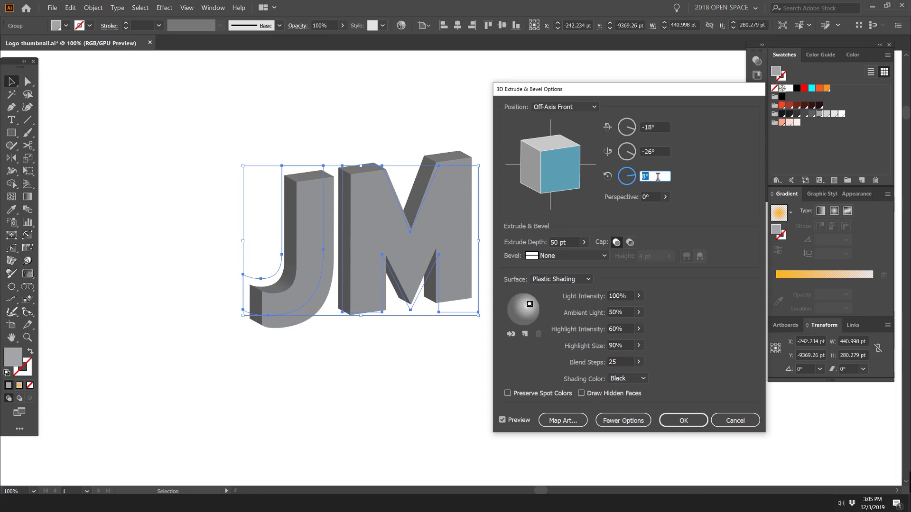
type("0")
type("3")
scroll(657, 176, "up", 2)
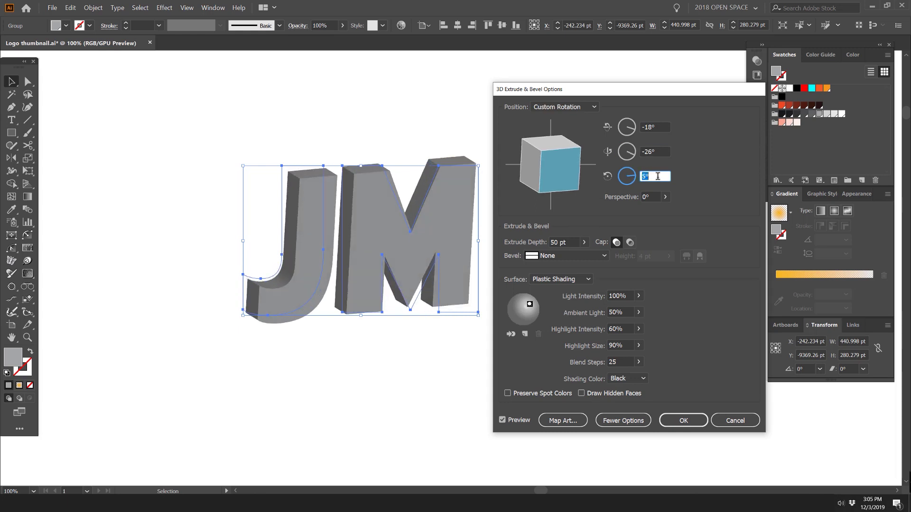
Step: Try a Y-axis rotation of -16° on the JM letters' 3D extrusion
left_click(657, 152)
scroll(657, 151, "up", 6)
key("Up")
key("Up")
key("Up")
key("Up")
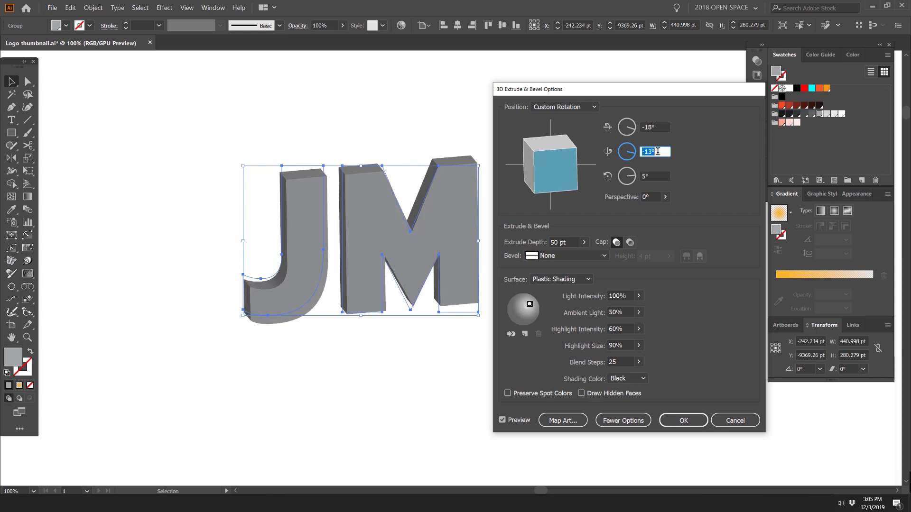
Step: Try an X-axis rotation of 1° on the JM letters' 3D extrusion
left_click(657, 128)
key("Up")
key("Up")
key("Up")
key("Up")
key("Up")
key("Up")
key("Up")
key("Up")
key("Up")
key("Up")
key("Up")
key("Up")
key("Up")
key("Up")
key("Up")
key("Up")
key("Up")
key("Up")
key("Up")
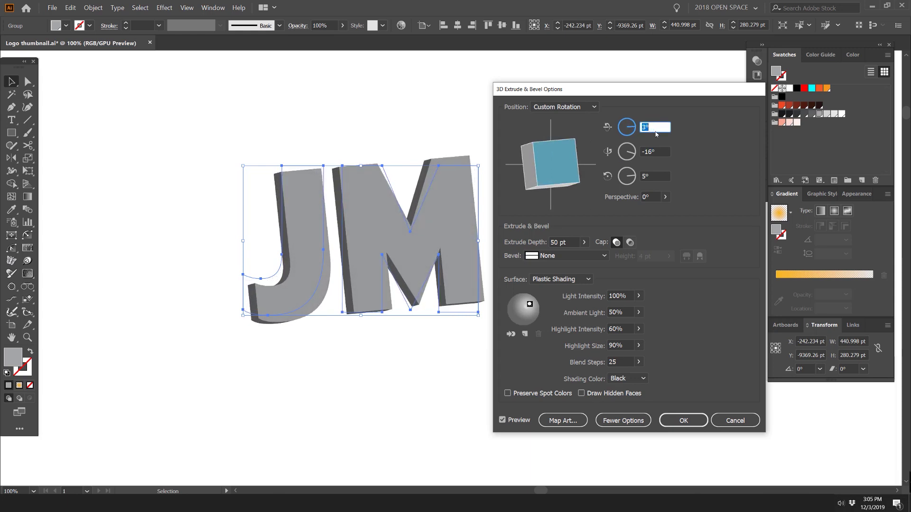
Step: Try a stronger Y-axis rotation of -26° on the JM letters' 3D extrusion
left_click(657, 151)
key("Up")
key("Up")
key("Up")
key("Up")
key("Up")
key("Up")
key("Up")
key("Down")
key("Down")
key("Down")
key("Down")
key("Down")
key("Down")
key("Down")
key("Down")
key("Down")
key("Down")
key("Down")
key("Down")
key("Down")
key("Down")
key("Down")
key("Down")
key("Down")
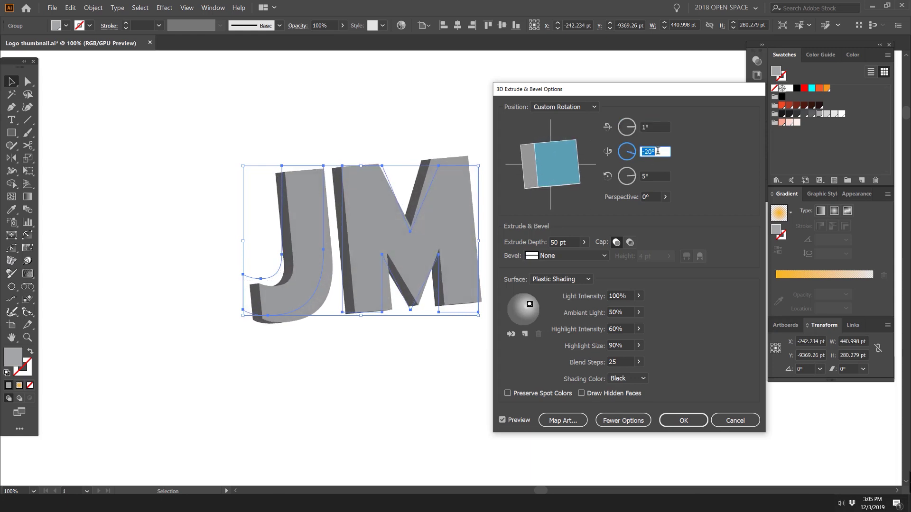
Step: Set the Z-axis rotation of the JM letters' 3D extrusion to 0°
left_click(652, 176)
key("Down")
key("Down")
key("Down")
key("Down")
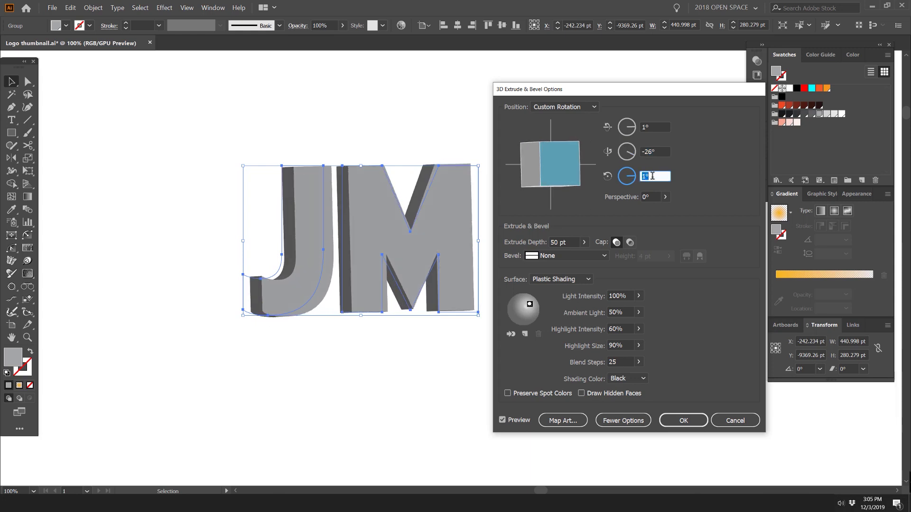
key("Down")
Step: Set the Y-axis rotation of the JM letters' 3D extrusion to -24°
left_click(661, 151)
key("Down")
key("Down")
key("Down")
key("Down")
key("Down")
key("Down")
key("Down")
key("Up")
key("Up")
key("Up")
key("Up")
key("Up")
key("Up")
key("Up")
key("Up")
key("Up")
key("Up")
key("Up")
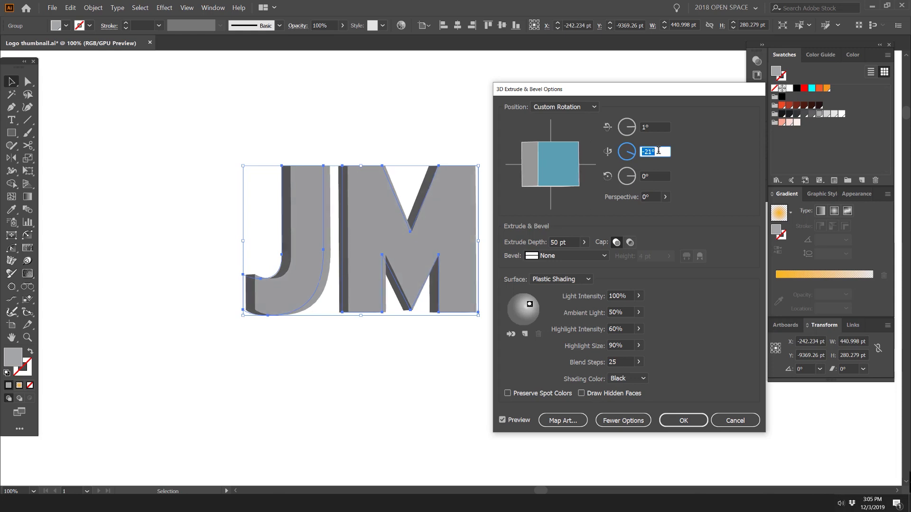
key("Down")
key("Down")
Step: Set the X-axis rotation of the JM letters' 3D extrusion to 0°
left_click(655, 127)
key("Down")
key("Down")
key("Up")
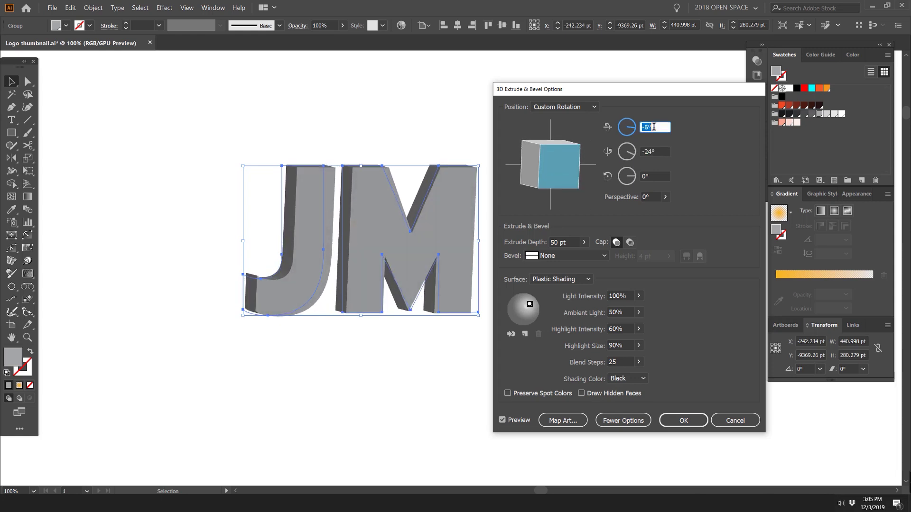
Step: Increase the extrude depth of the JM letters to 260 pt
left_click(585, 242)
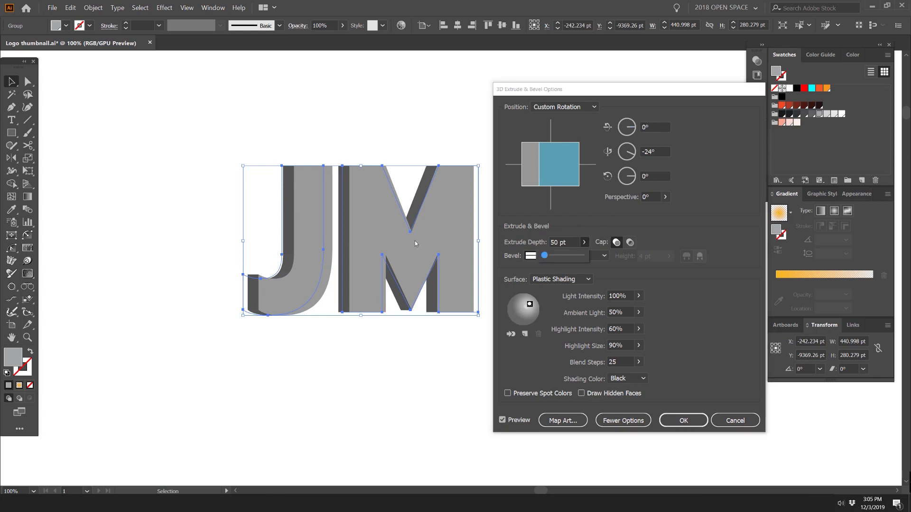
mouse_move(545, 260)
left_mouse_down()
mouse_move(580, 255)
mouse_move(549, 259)
left_mouse_up()
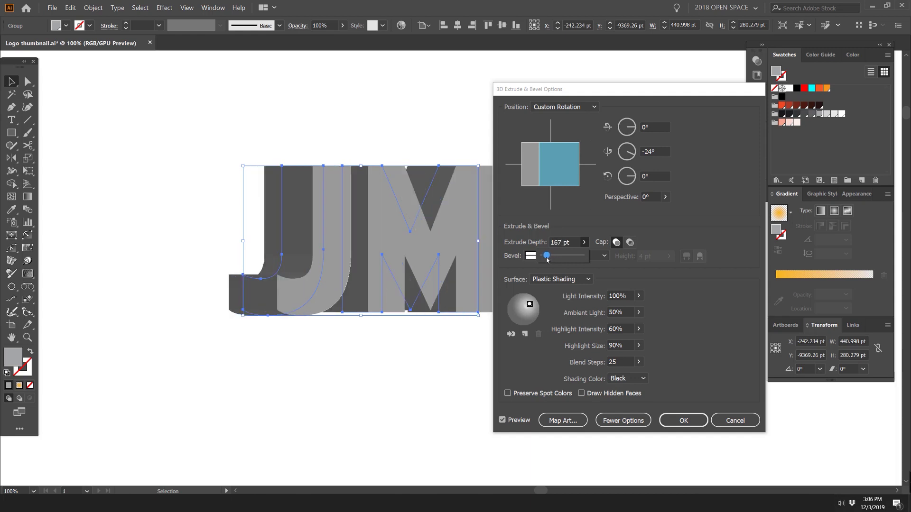
left_click_drag(548, 259, 548, 260)
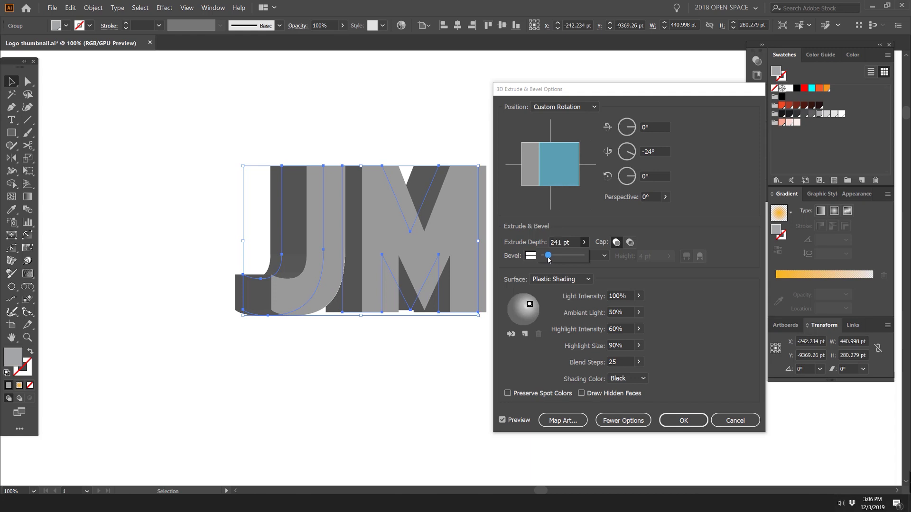
left_click(563, 226)
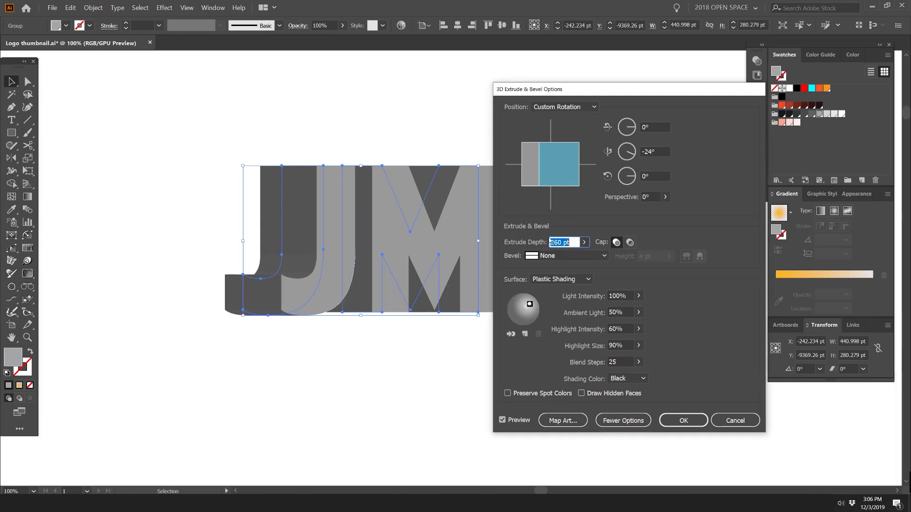
Step: Try the Classic, Rounded and Cove bevels on the extruded letters, and return the bevel to None
left_click(539, 260)
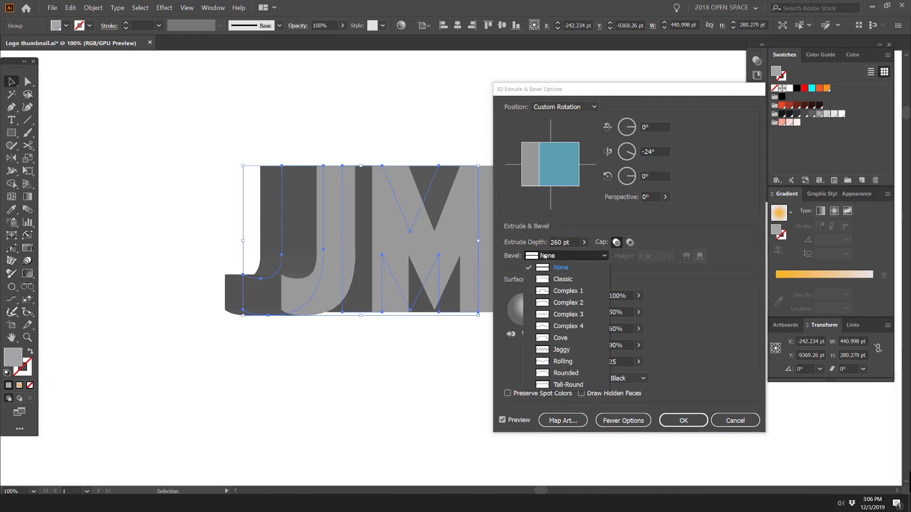
left_click(558, 281)
left_click(561, 260)
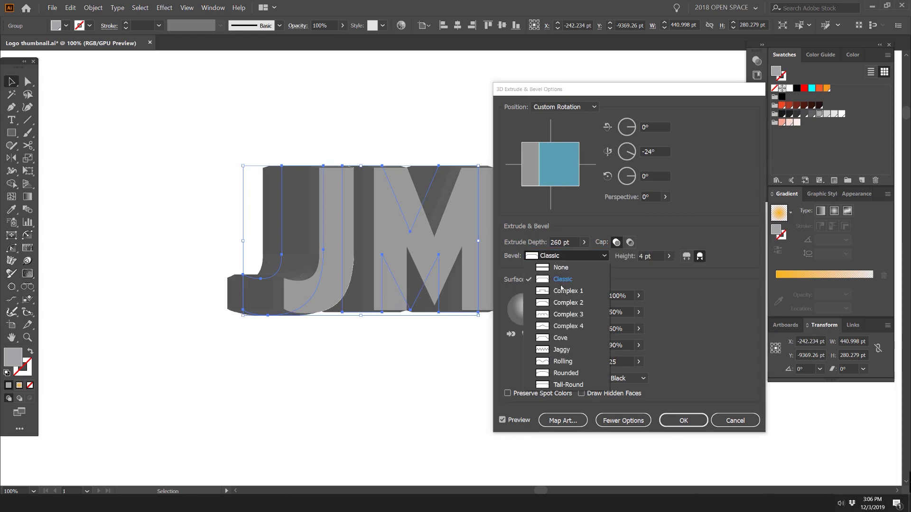
left_click(566, 373)
left_click(564, 260)
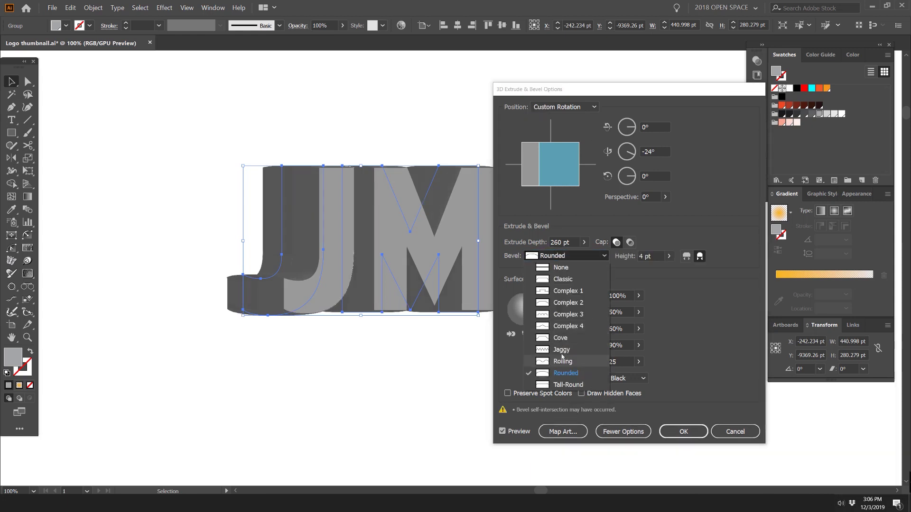
left_click(553, 338)
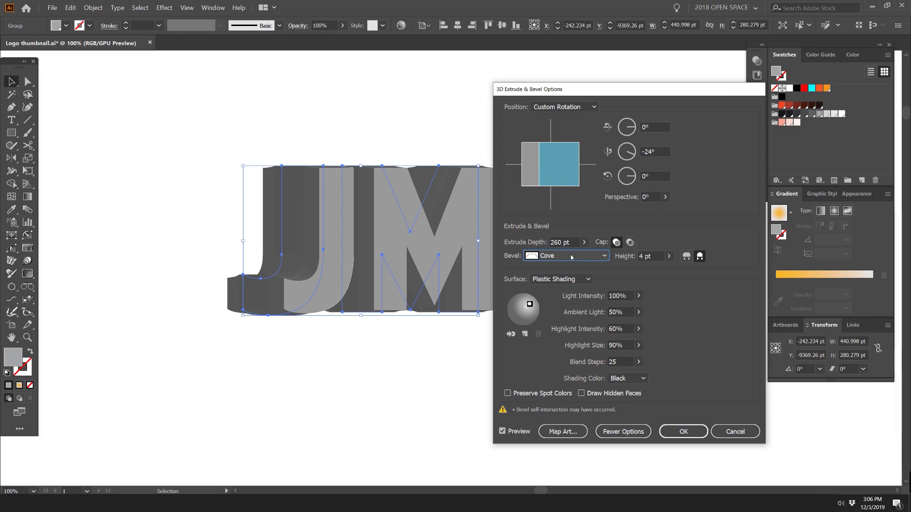
left_click(526, 258)
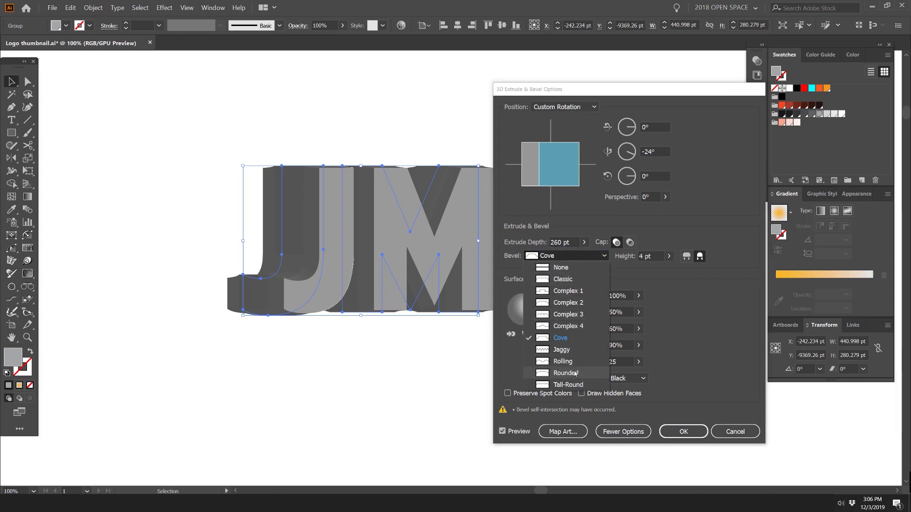
left_click(561, 267)
Step: Apply a Classic bevel with a height of 7 pt to the extruded letters
left_click(560, 258)
left_click(558, 281)
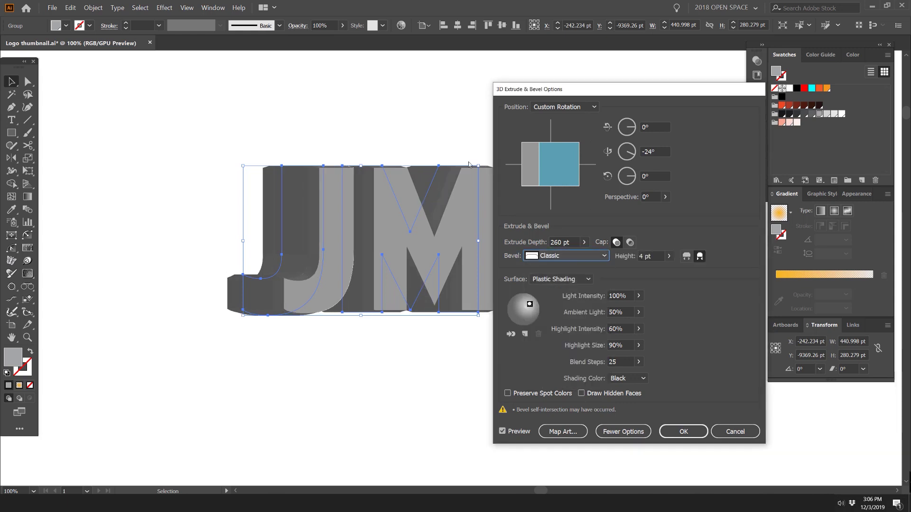
left_click(668, 256)
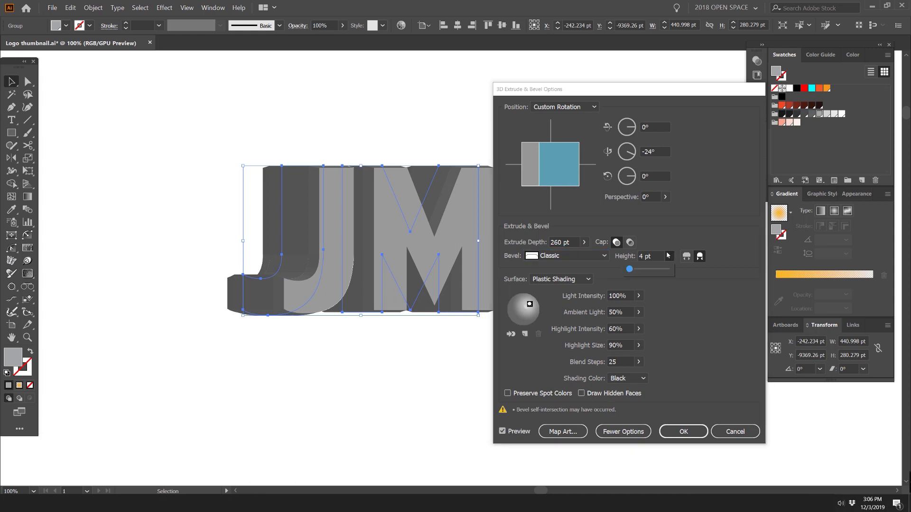
left_click(640, 255)
left_click(667, 256)
left_click_drag(629, 270, 643, 269)
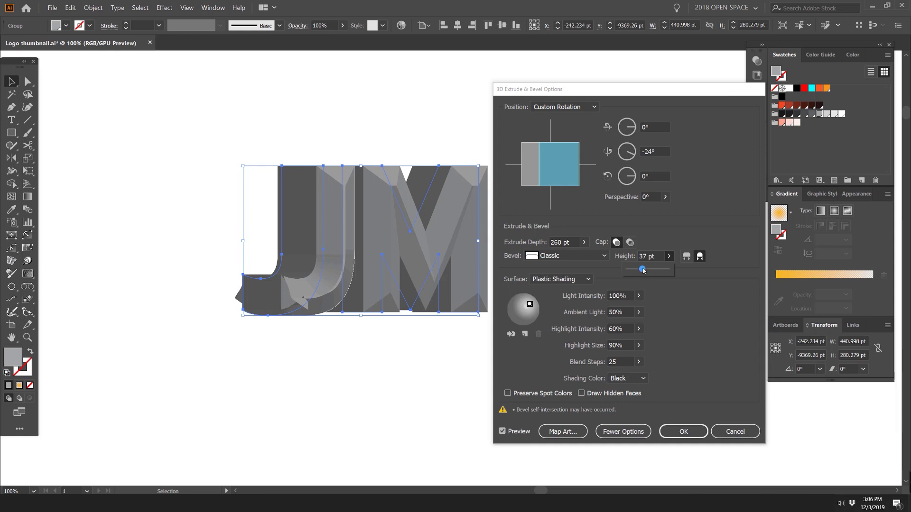
left_click_drag(640, 270, 641, 270)
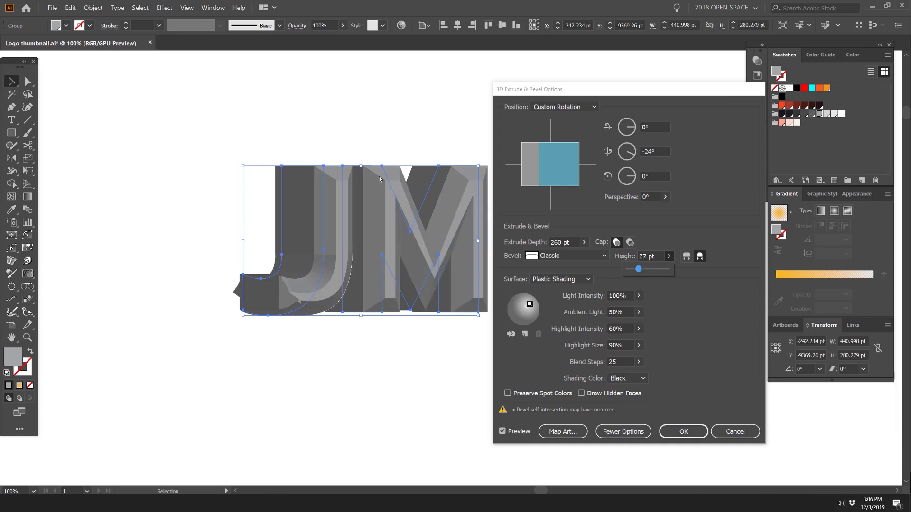
left_click_drag(638, 270, 641, 270)
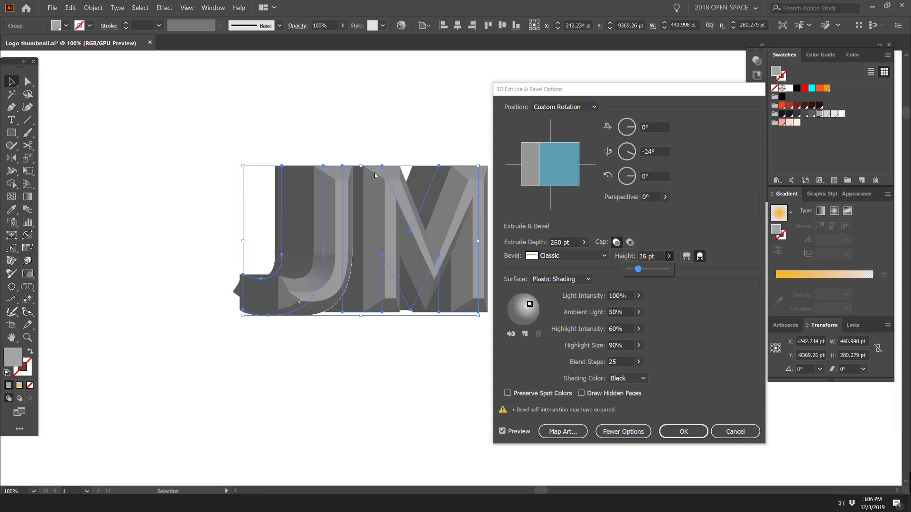
left_click_drag(639, 263, 633, 272)
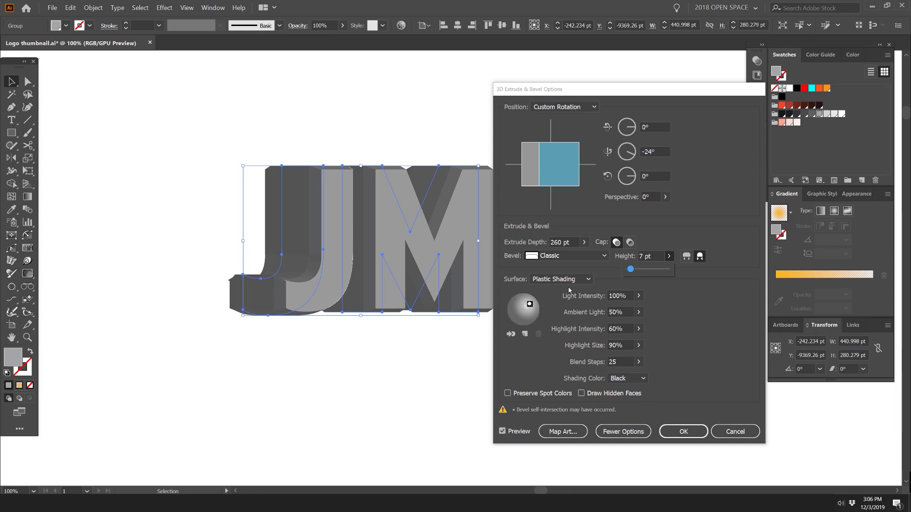
Step: Change the surface to Diffuse Shading, move the light slightly right of the sphere's centre, and apply the 3D effect
left_click(535, 280)
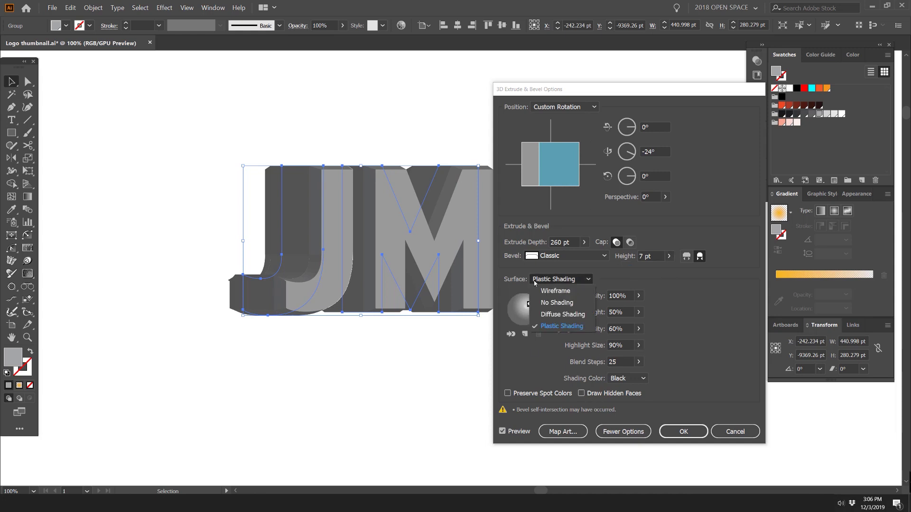
left_click(564, 313)
mouse_move(529, 304)
left_mouse_down()
mouse_move(529, 314)
mouse_move(518, 302)
left_mouse_up()
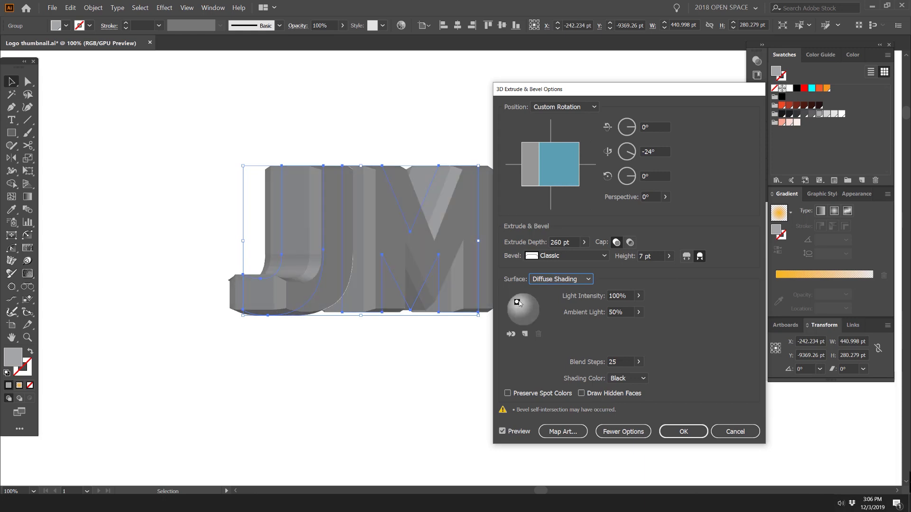
left_click_drag(518, 302, 527, 311)
left_click_drag(530, 316, 531, 319)
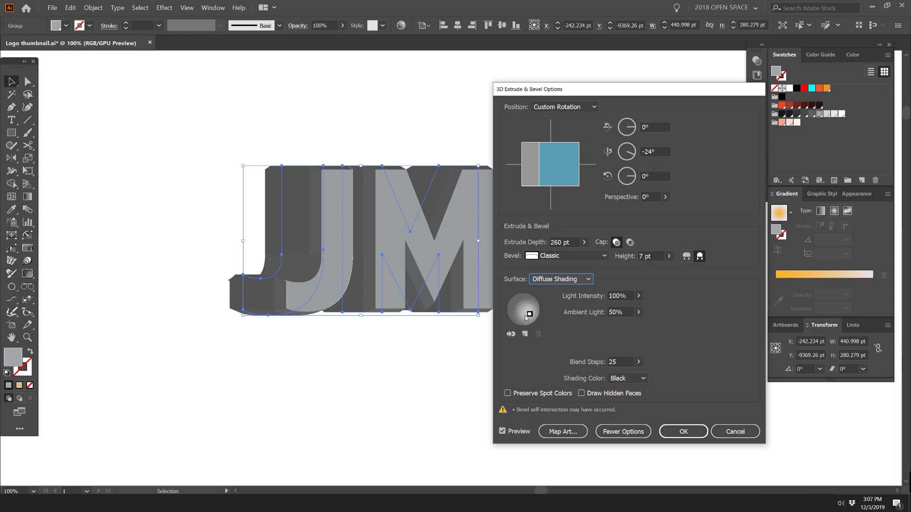
left_click_drag(512, 307, 530, 312)
left_click_drag(529, 313, 528, 310)
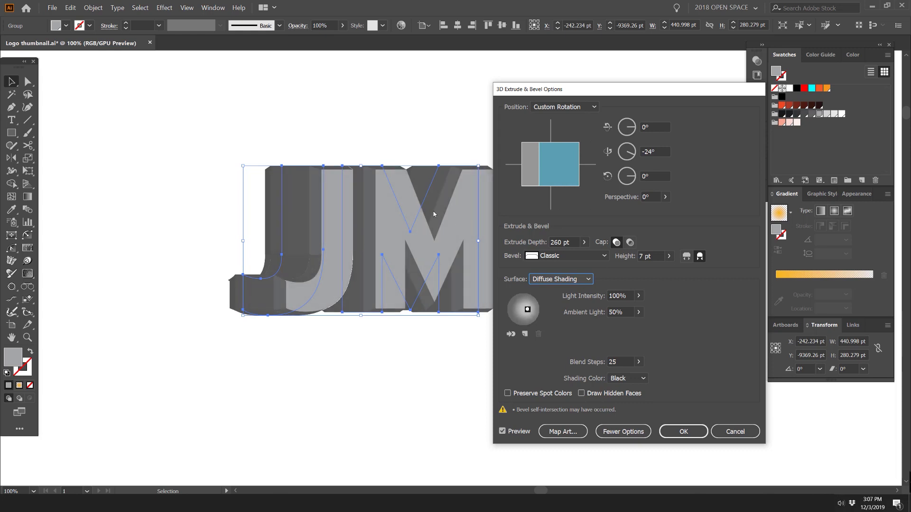
left_click_drag(667, 86, 696, 68)
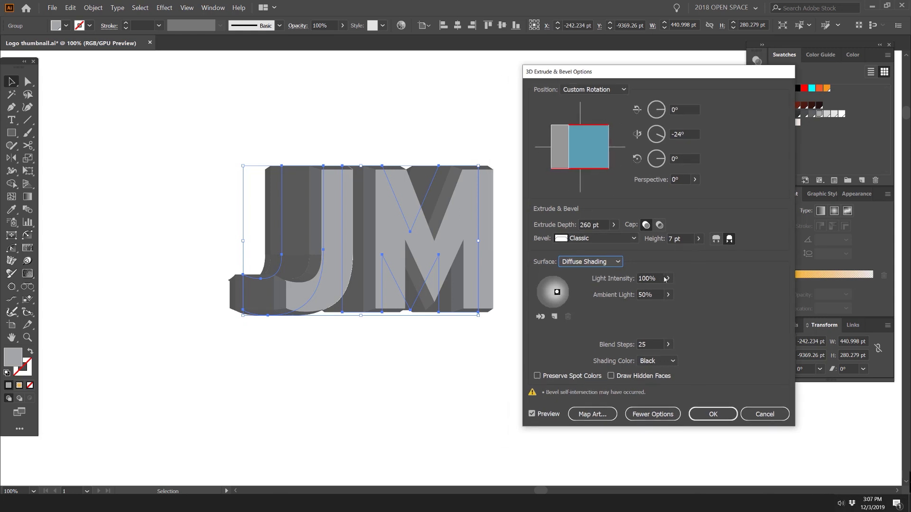
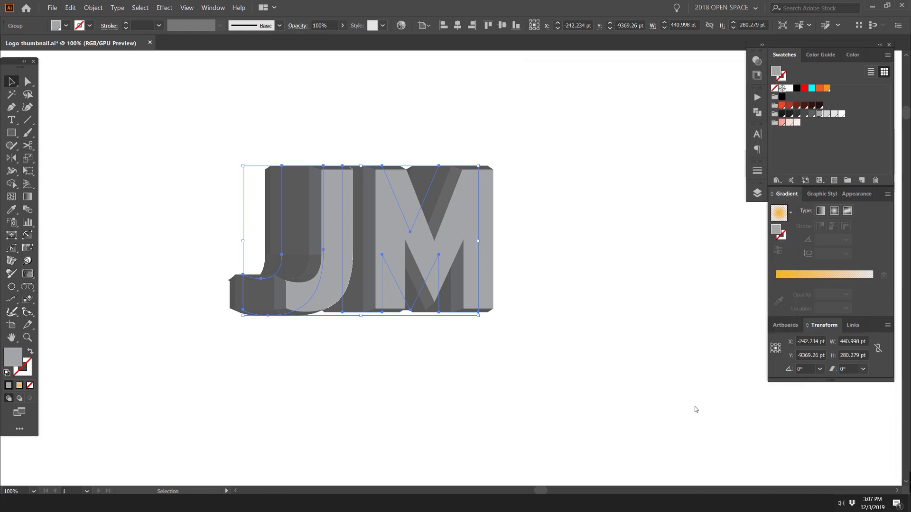
scroll(569, 202, "down", 2)
scroll(593, 195, "down", 1)
left_click_drag(522, 209, 588, 218)
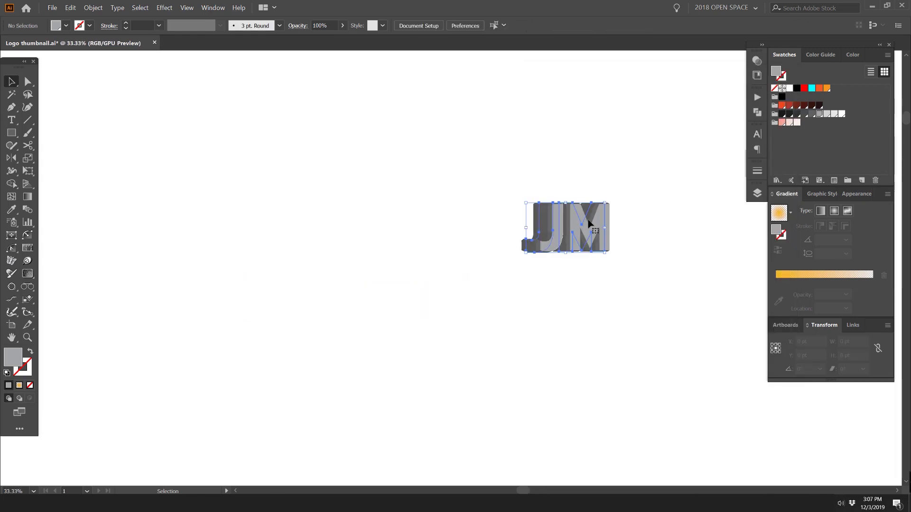
key("ctrl+z")
scroll(542, 193, "up", 3)
left_click_drag(565, 160, 500, 104)
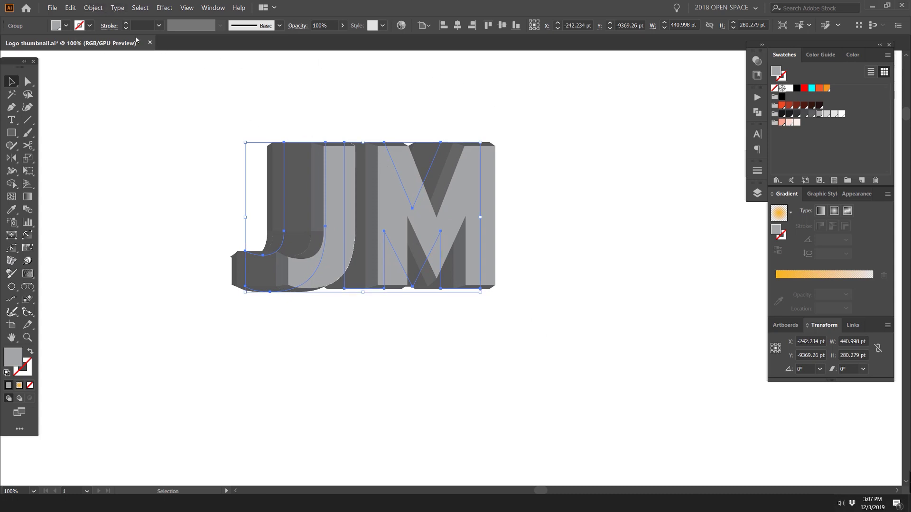
Step: Expand the appearance of the 3D JM letters into editable shapes and deselect them
left_click(89, 6)
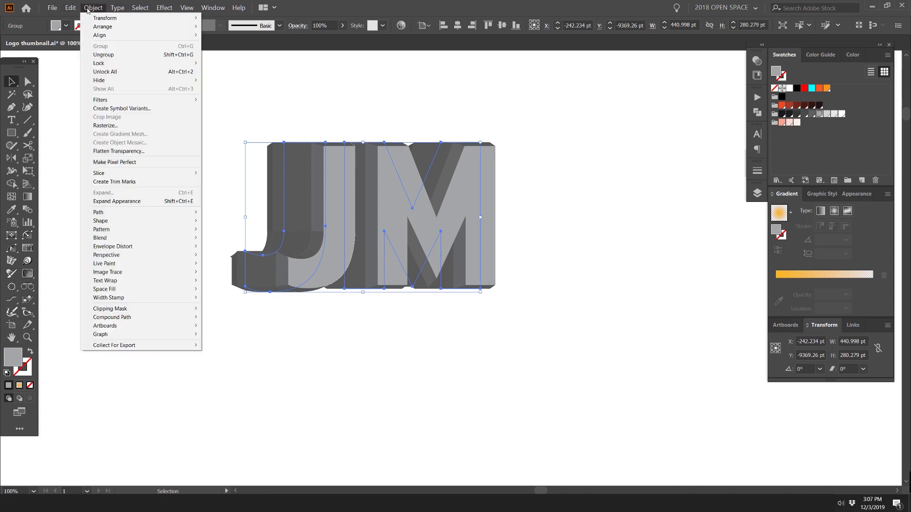
left_click(120, 203)
left_click(523, 131)
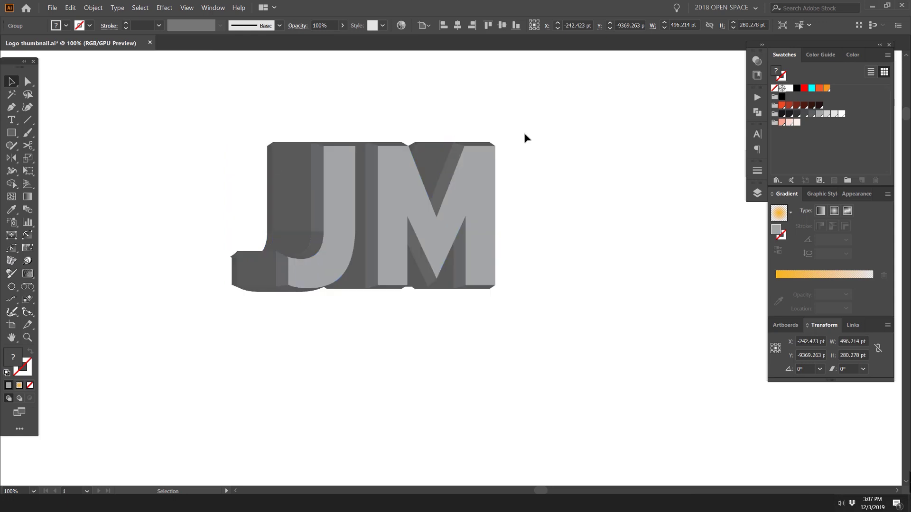
Step: Try moving the front face of the M with the Direct Selection tool, and undo the move
key("a")
left_click_drag(478, 171, 516, 199)
key("ctrl+z")
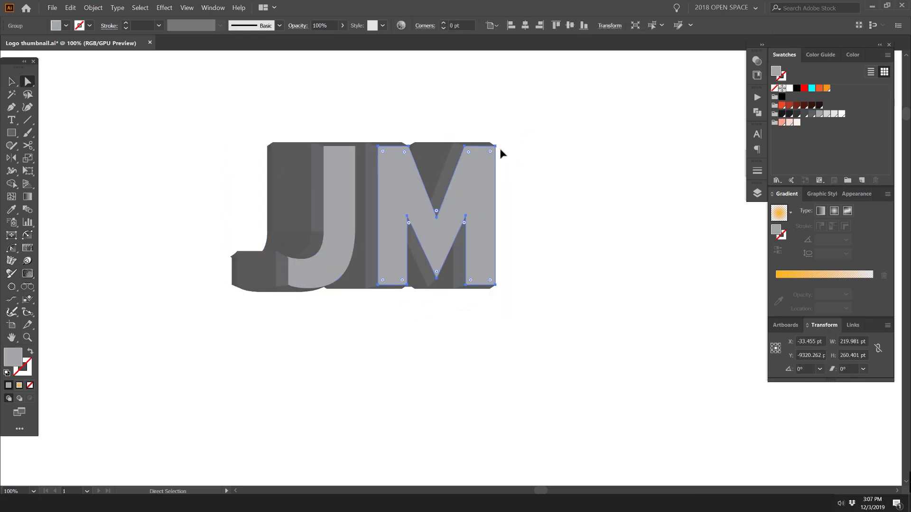
Step: Check the inner bevel facet of the M, deselect it, and show the expanded artwork in Outline mode
scroll(475, 163, "up", 2)
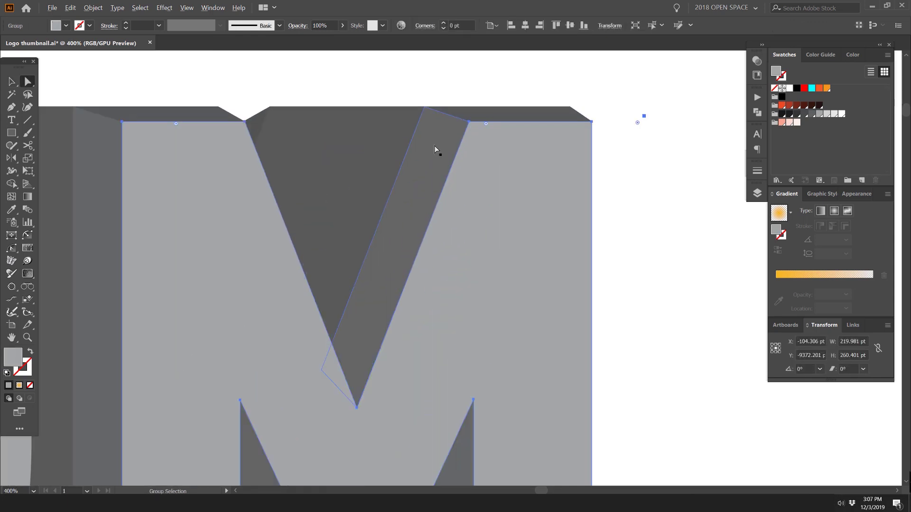
left_click(458, 155)
scroll(440, 159, "down", 1)
left_click(588, 93)
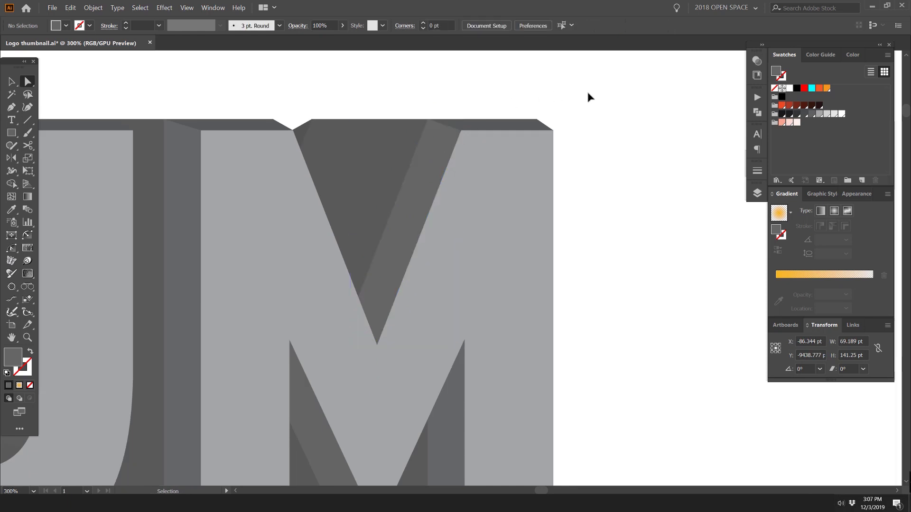
key("ctrl+y")
scroll(582, 77, "down", 2)
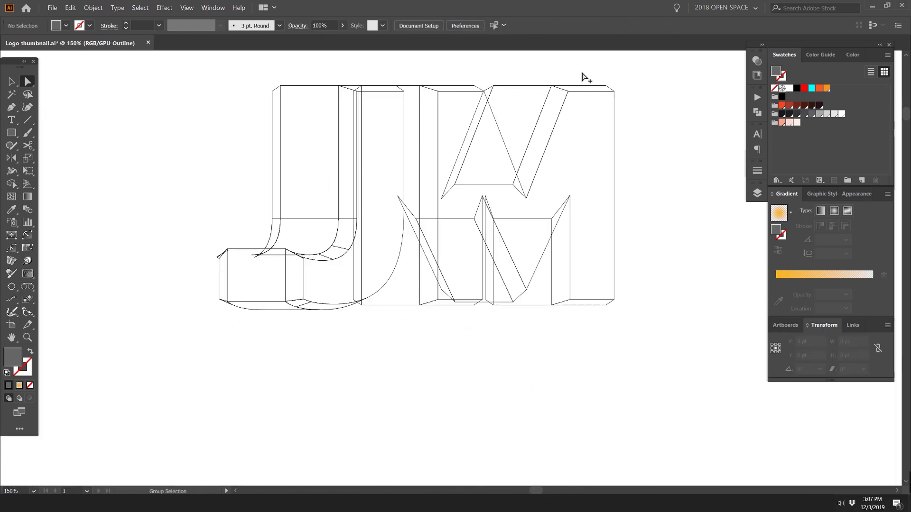
Step: Select the M's upper inner bevel facet in the outlined artwork and return to Preview mode
left_click_drag(581, 78, 571, 90)
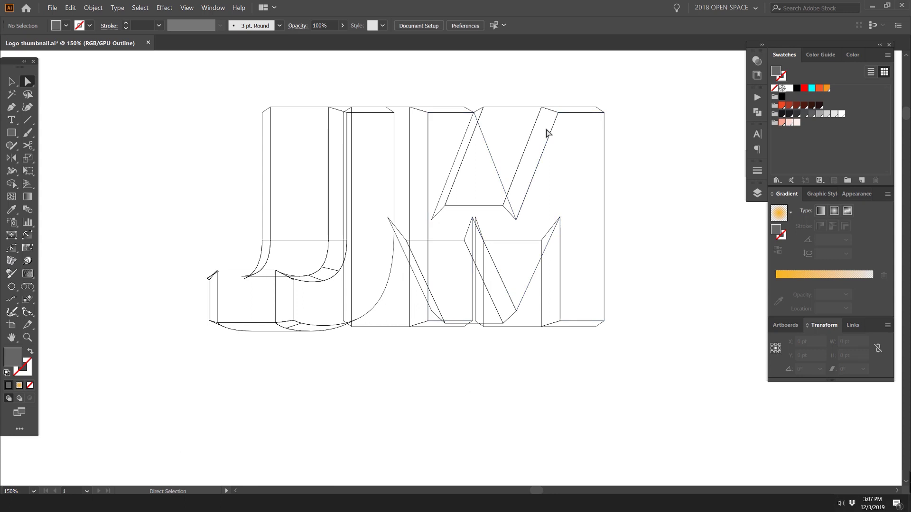
scroll(548, 133, "up", 1)
left_click(542, 113)
key("ctrl+y")
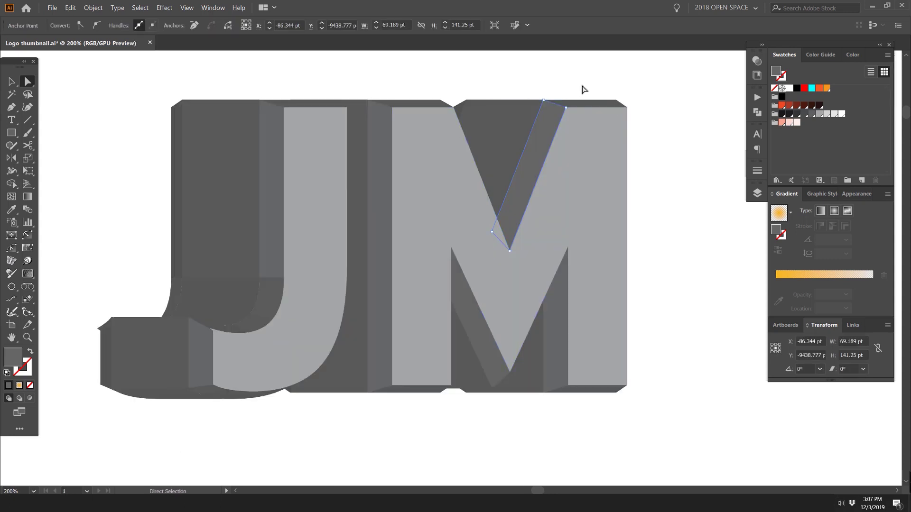
Step: Try moving the M's inner notch facets individually, and undo the move
left_click(584, 90)
scroll(571, 90, "up", 2)
left_click(417, 127)
scroll(417, 128, "up", 1)
left_click(545, 189)
scroll(433, 138, "down", 2)
left_click(513, 215)
left_click_drag(511, 210, 555, 221)
key("ctrl+z")
Step: Try moving pieces at the J's lower curve, undo the changes, and deselect the artwork
left_click(301, 407)
scroll(297, 429, "up", 3)
left_click_drag(342, 361, 428, 387)
left_click_drag(247, 383, 666, 298)
key("ctrl+z")
left_click_drag(519, 228, 524, 304)
scroll(524, 304, "down", 3)
key("ctrl+z")
left_click(626, 351)
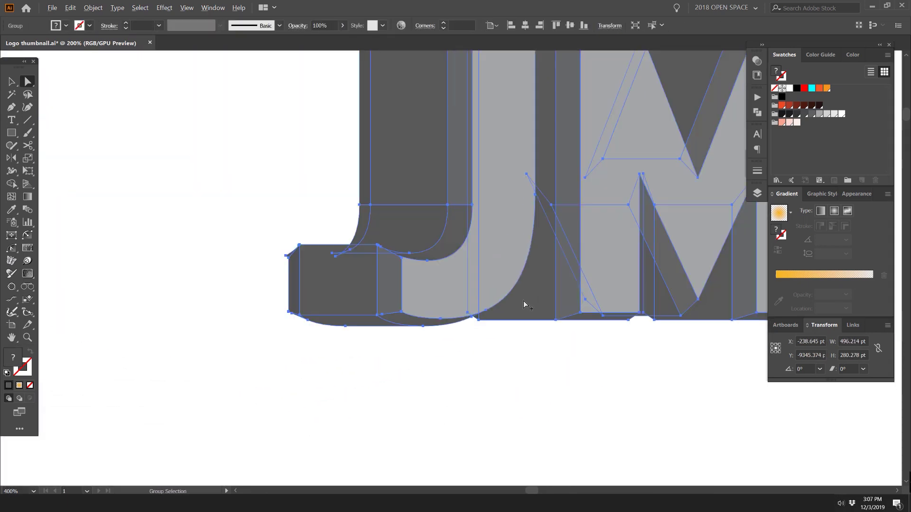
Step: Duplicate the expanded JM artwork horizontally into empty space beside the original and deselect the copy
left_click_drag(644, 335, 476, 335)
scroll(476, 335, "down", 1)
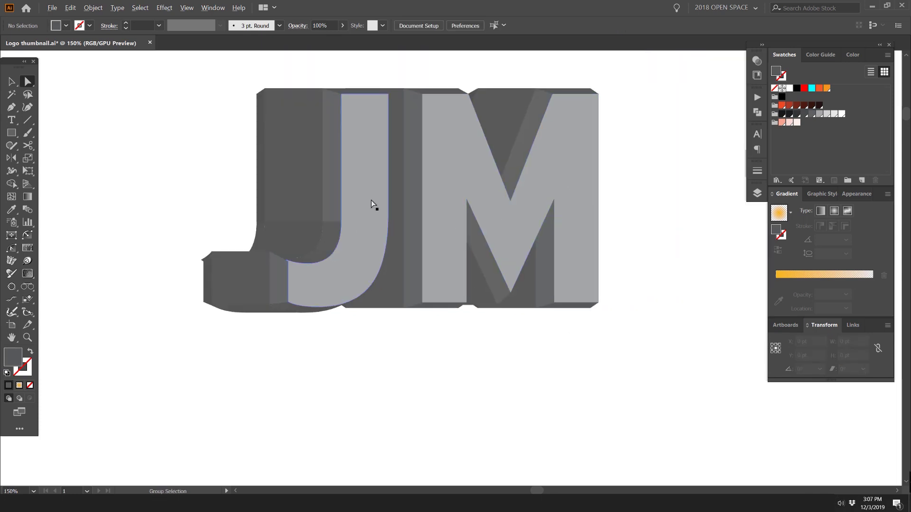
scroll(371, 200, "down", 2)
scroll(510, 148, "down", 2)
left_click_drag(529, 148, 392, 189)
key("v")
left_click_drag(321, 216, 537, 215, "alt")
left_click(645, 167)
left_click_drag(589, 174, 382, 196)
scroll(387, 190, "down", 1)
scroll(320, 214, "up", 2)
left_click_drag(385, 248, 439, 250)
scroll(437, 228, "up", 3)
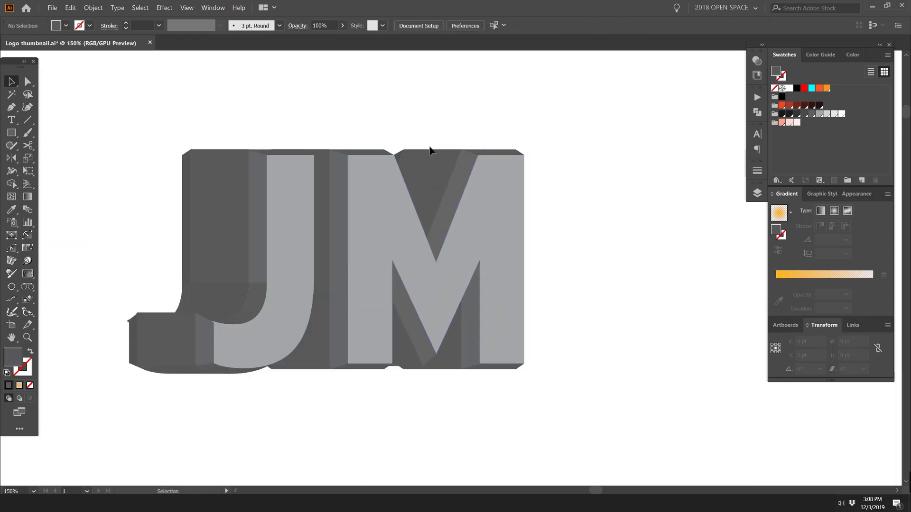
Step: Fill the front faces of the J and M with the bright orange-red swatch
left_click(496, 176, "ctrl")
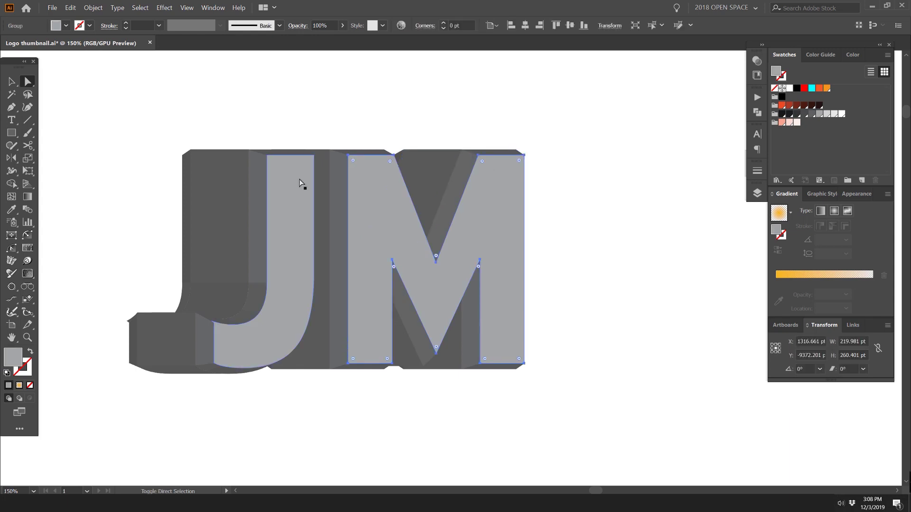
left_click(782, 104)
left_click(428, 114)
Step: Fill the M's upper right bevel and the adjoining diagonal notch bevel with the medium red swatch
scroll(429, 114, "up", 2)
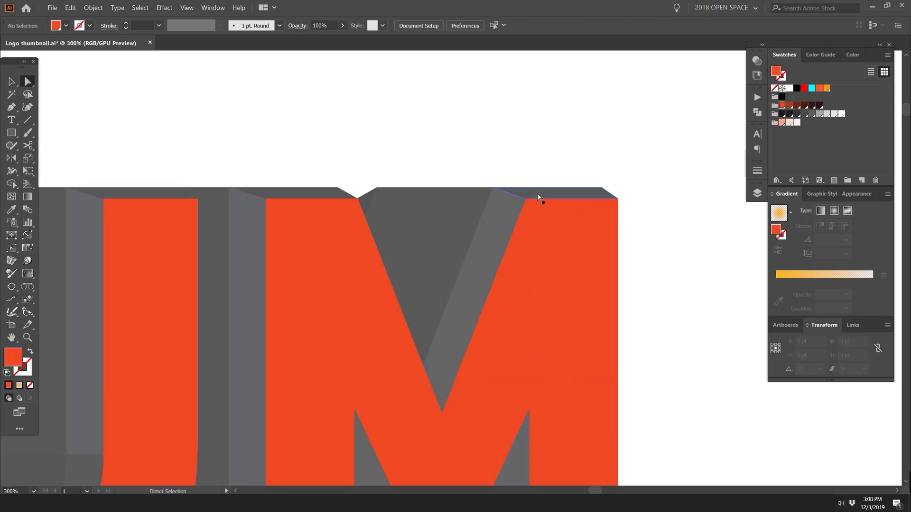
scroll(537, 192, "up", 2)
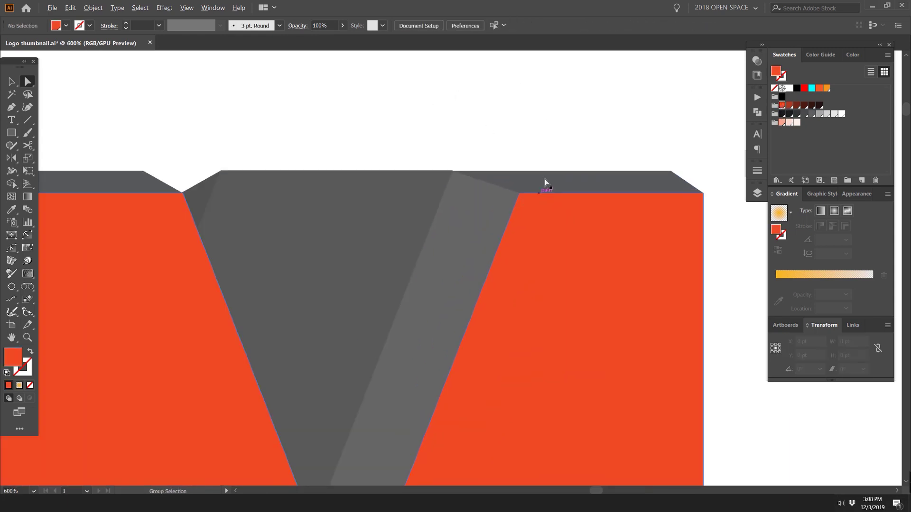
left_click(520, 188, "ctrl")
left_click(790, 105)
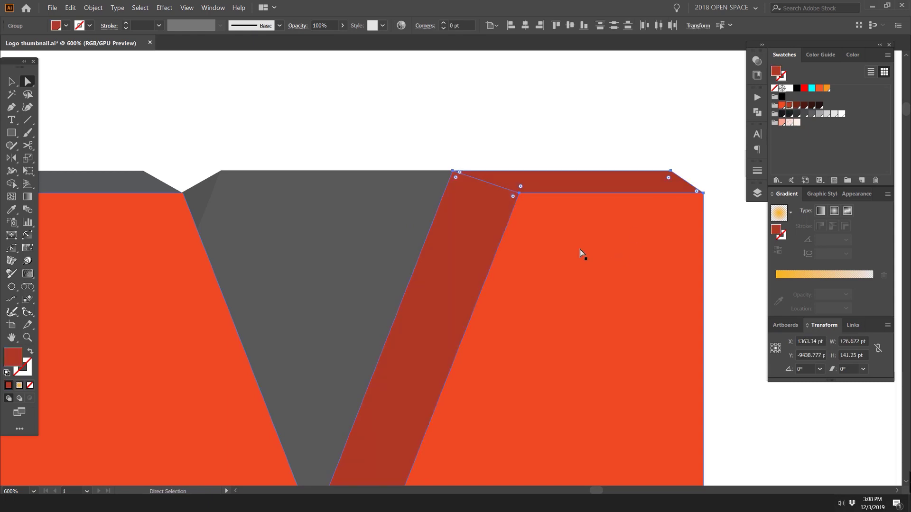
Step: Fill the M's upper left bevel and long left vertical bevel with the medium red swatch
scroll(580, 250, "down", 2)
left_click_drag(343, 80, 467, 128)
left_click(429, 137)
left_click(368, 170, "shift")
left_click_drag(544, 432, 527, 269)
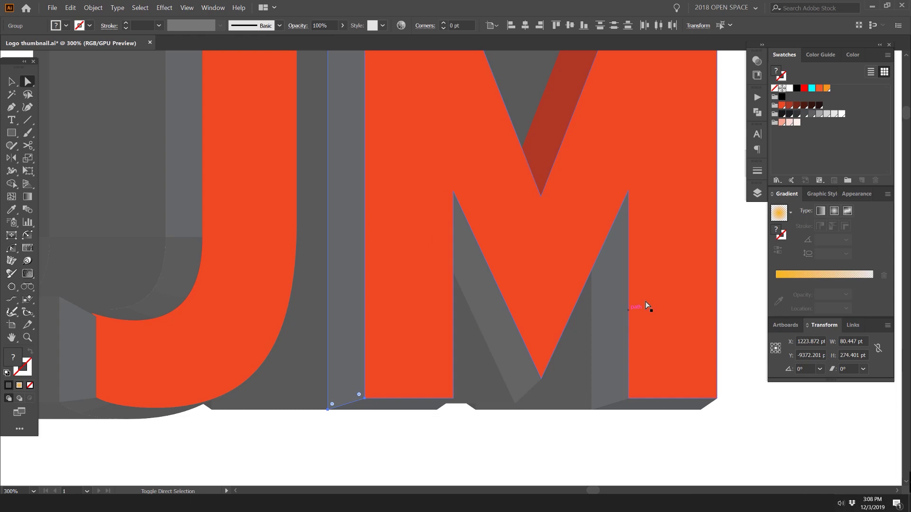
left_click(790, 105)
scroll(412, 172, "up", 4)
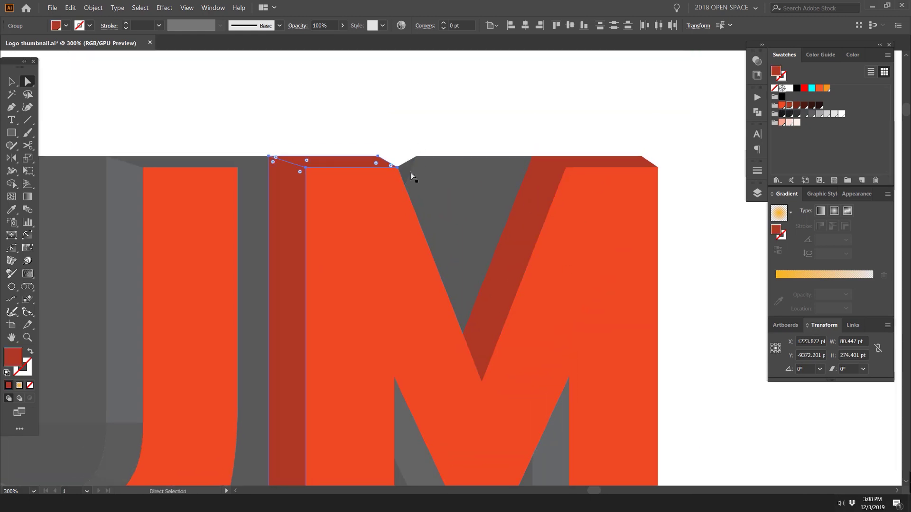
Step: Fill the two inner bevels between the M's lower legs with the medium red swatch
scroll(628, 252, "down", 3)
left_click(483, 332)
left_click(383, 339, "shift")
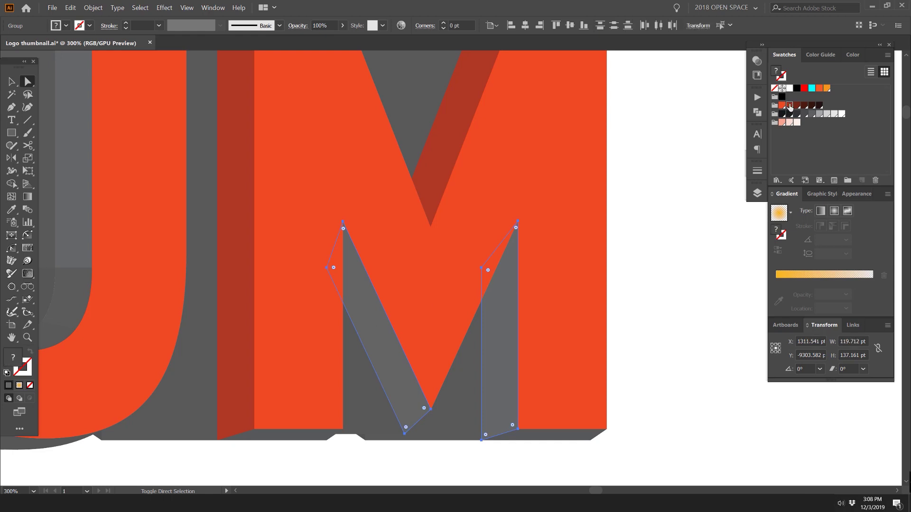
left_click(789, 106)
left_click_drag(530, 289, 534, 306)
left_click(481, 379)
Step: Fill the M's upper notch face dark red and the narrow facet beside it with the darker maroon swatch
scroll(526, 212, "down", 1)
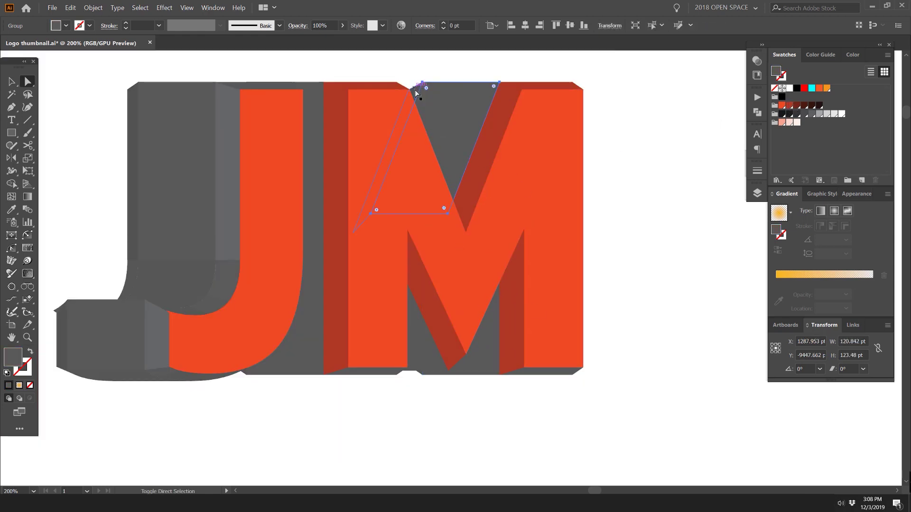
left_click(797, 105)
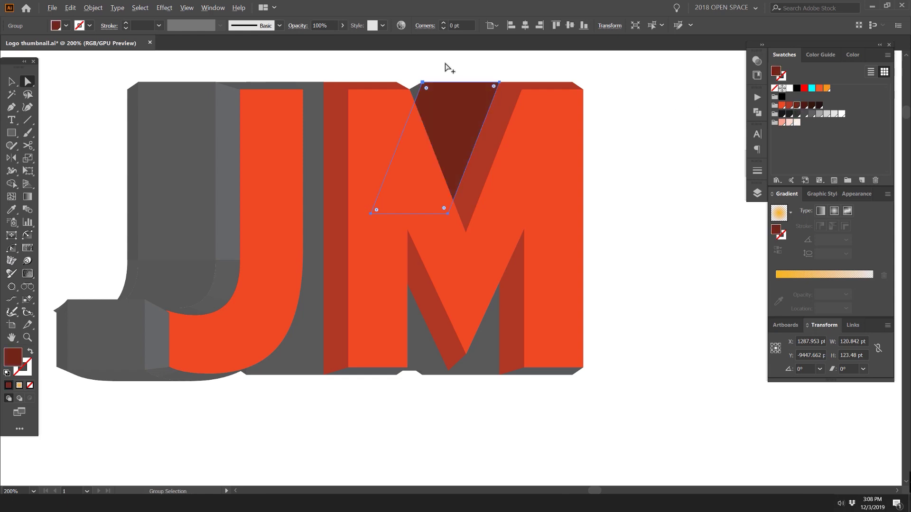
scroll(448, 67, "up", 1)
key("ctrl+shift+a")
key("ctrl+z")
left_click(803, 105)
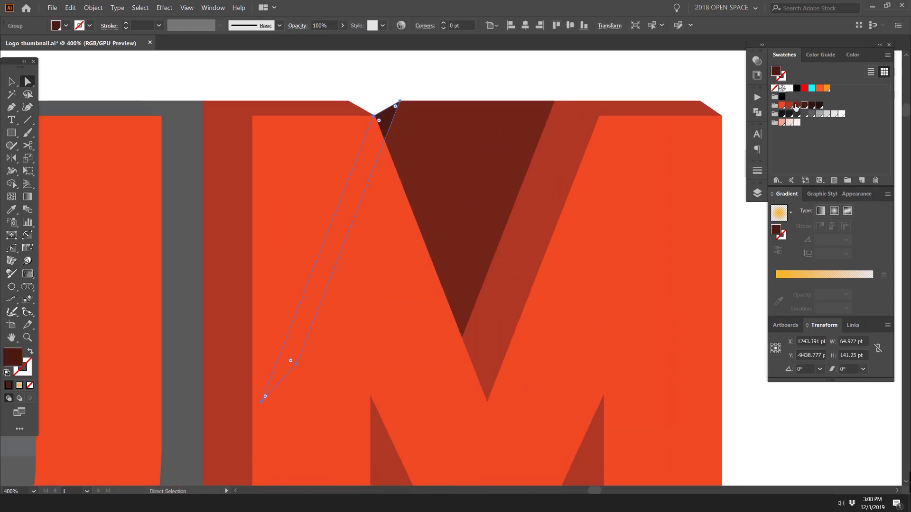
left_click(552, 84)
Step: Set the fill to cyan and float the Color Guide over the artwork
key("space")
left_click_drag(644, 98, 603, 82)
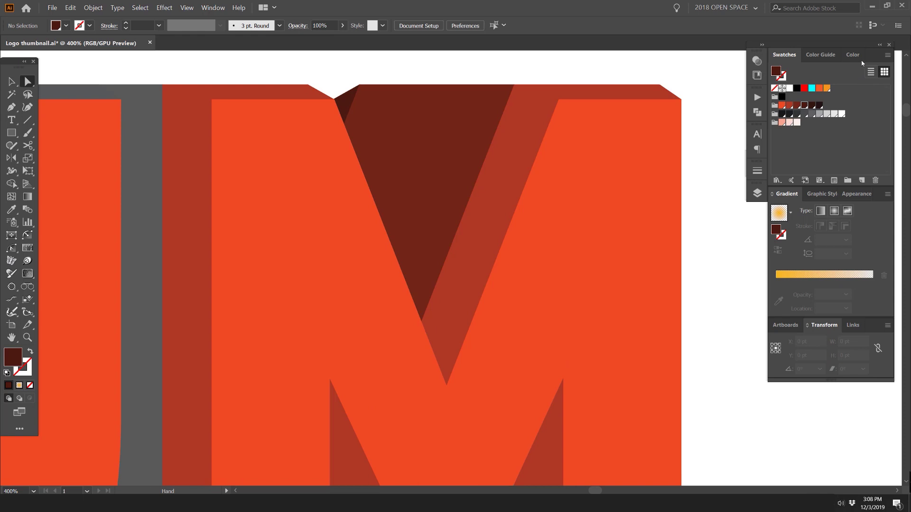
left_click_drag(710, 104, 607, 108)
left_click(812, 89)
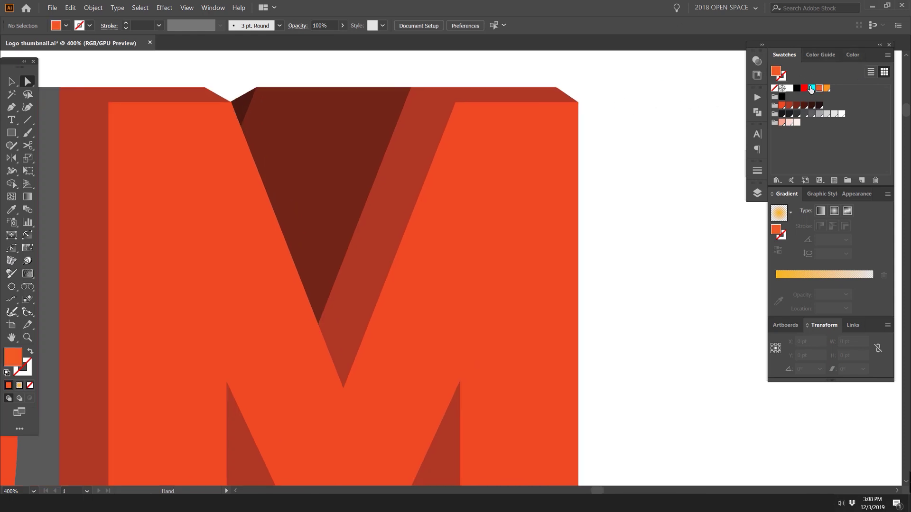
left_click(852, 55)
left_click(820, 55)
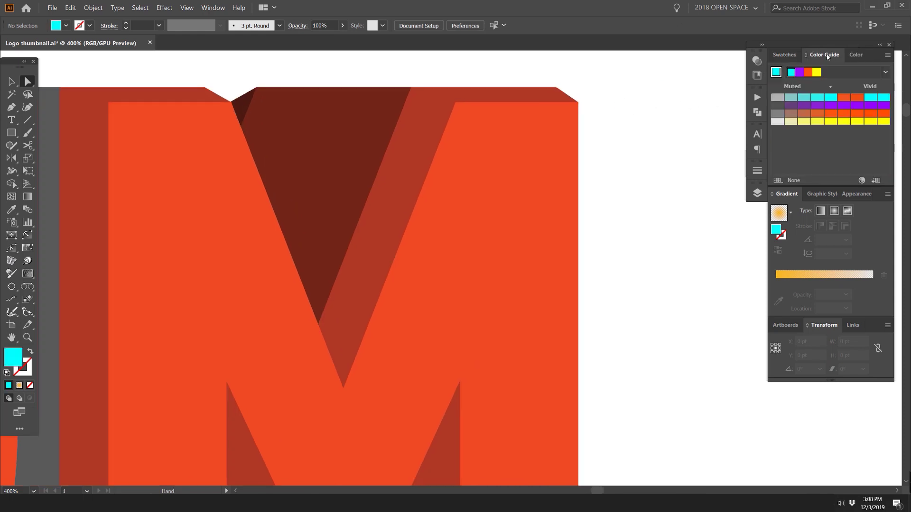
left_click_drag(829, 56, 454, 135)
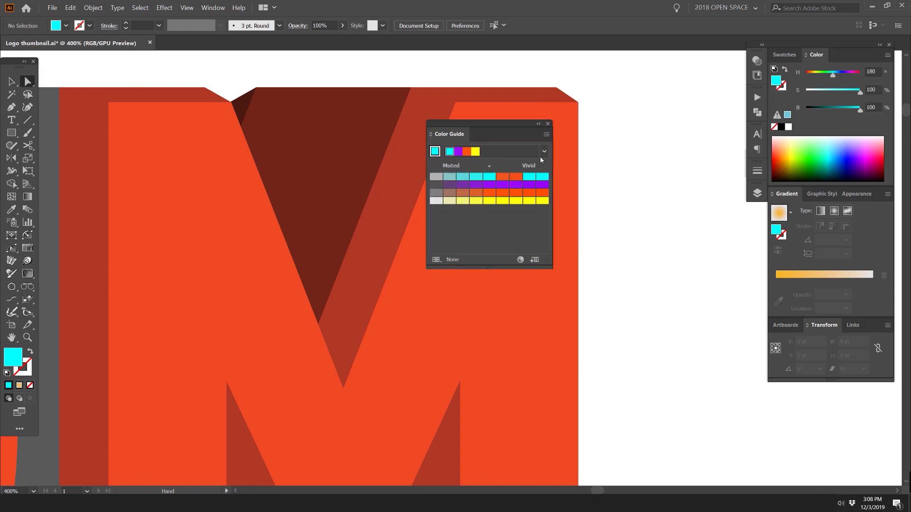
Step: Choose the Shades harmony for cyan, save it as a color group in the swatches, and redock the Color Guide
left_click(545, 152)
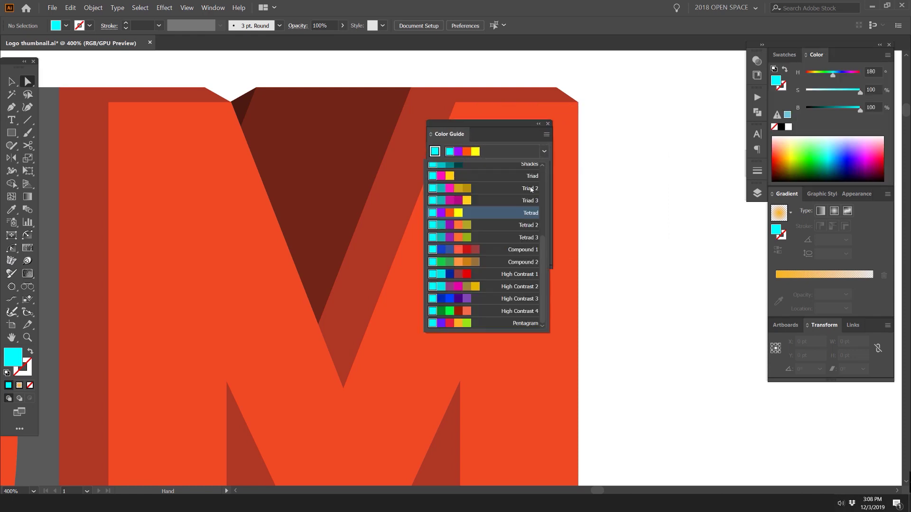
scroll(535, 178, "up", 3)
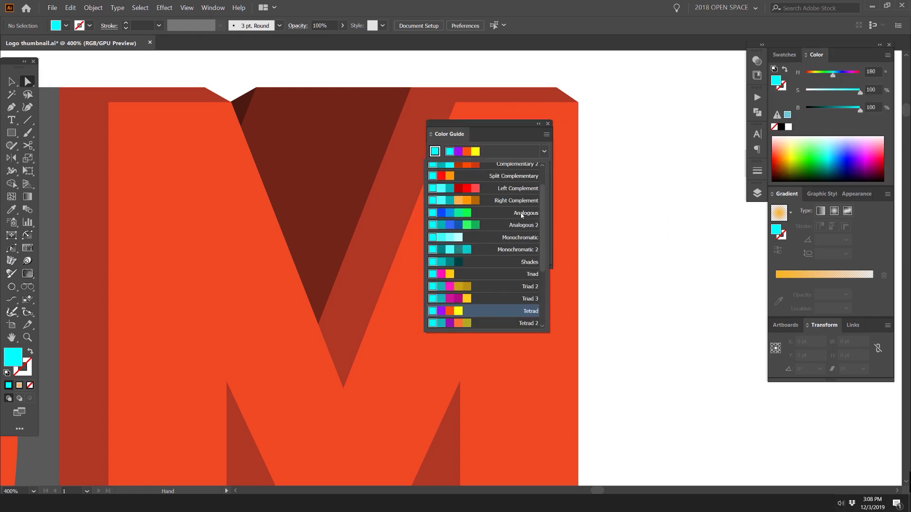
left_click(463, 262)
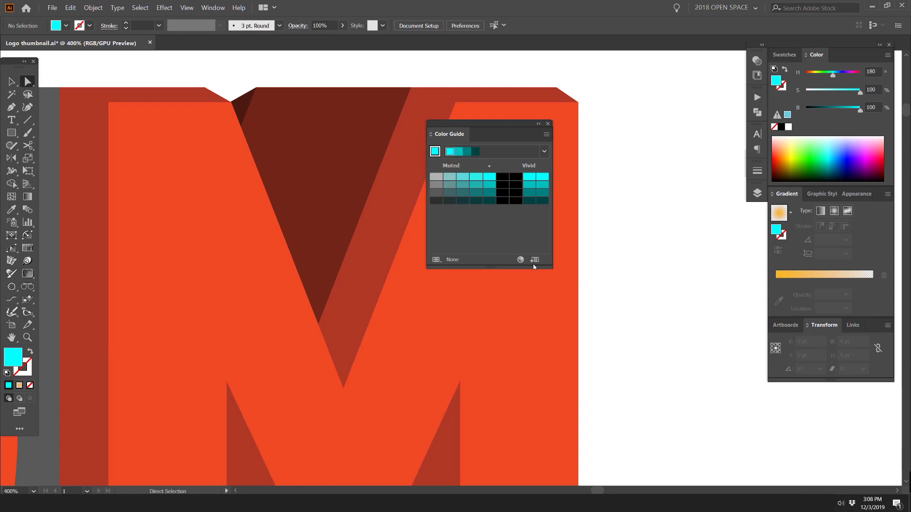
left_click(785, 55)
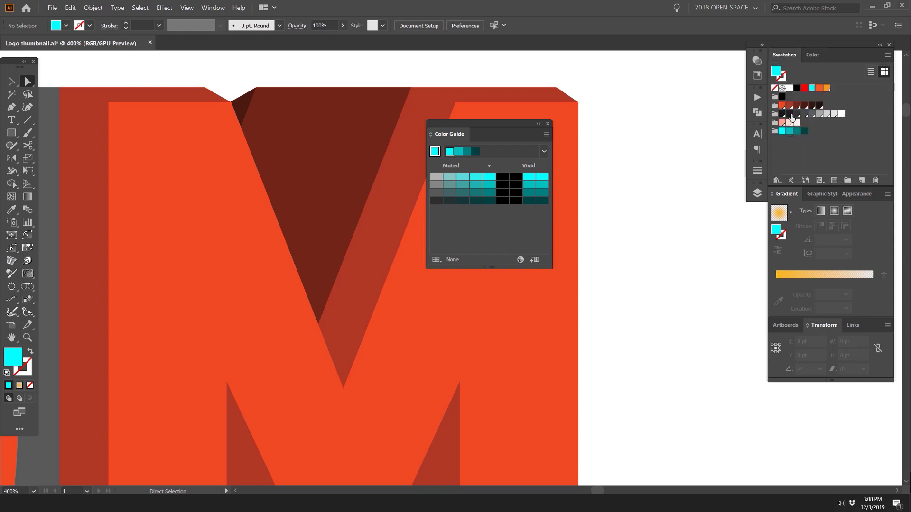
left_click_drag(486, 126, 835, 57)
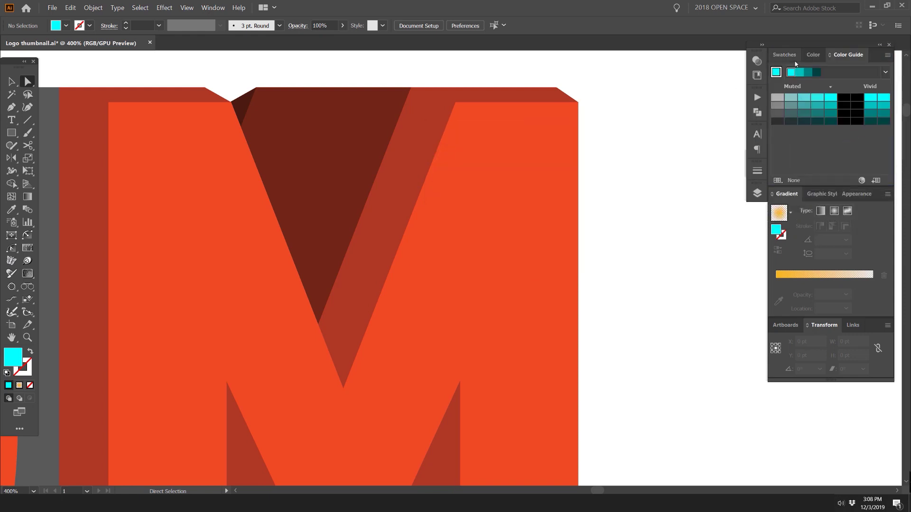
left_click(788, 55)
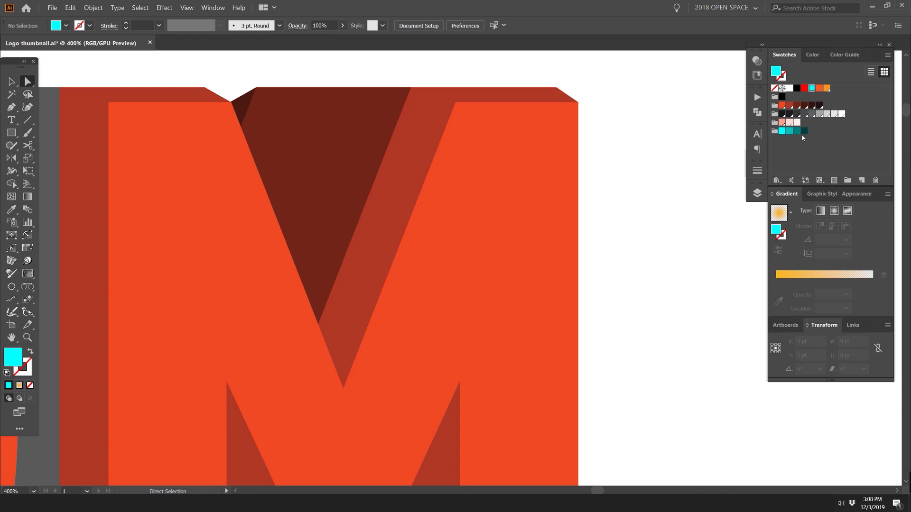
Step: Try shades from the new cyan color group on the M's front face, and undo the fills
left_click_drag(784, 55, 527, 104)
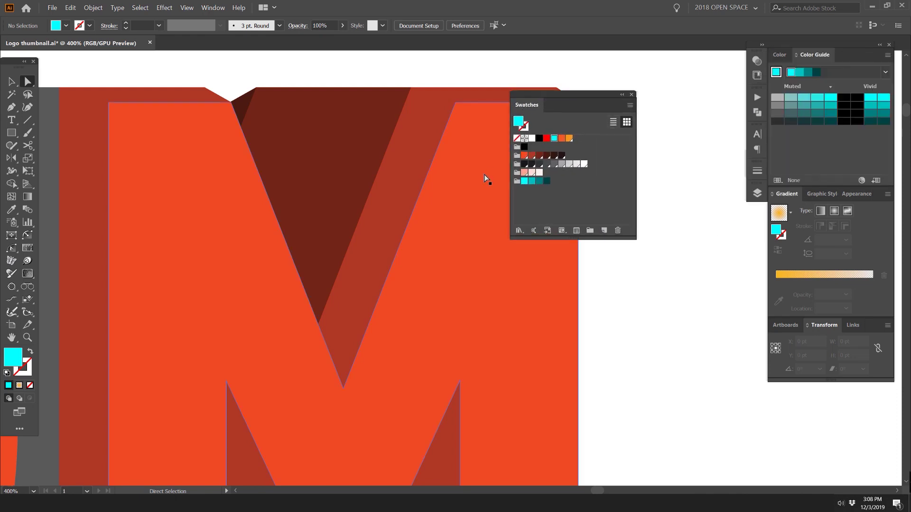
left_click(486, 179)
left_click(525, 182)
left_click(532, 181)
left_click(539, 181)
left_click(532, 181)
key("ctrl+z")
key("ctrl+z")
key("ctrl+z")
key("ctrl+z")
left_click_drag(612, 94, 776, 57)
left_click_drag(846, 58, 777, 57)
left_click(636, 93)
Step: Match the M's lower inner face beside the right leg to the dark red of the upper notch
key("ctrl+0")
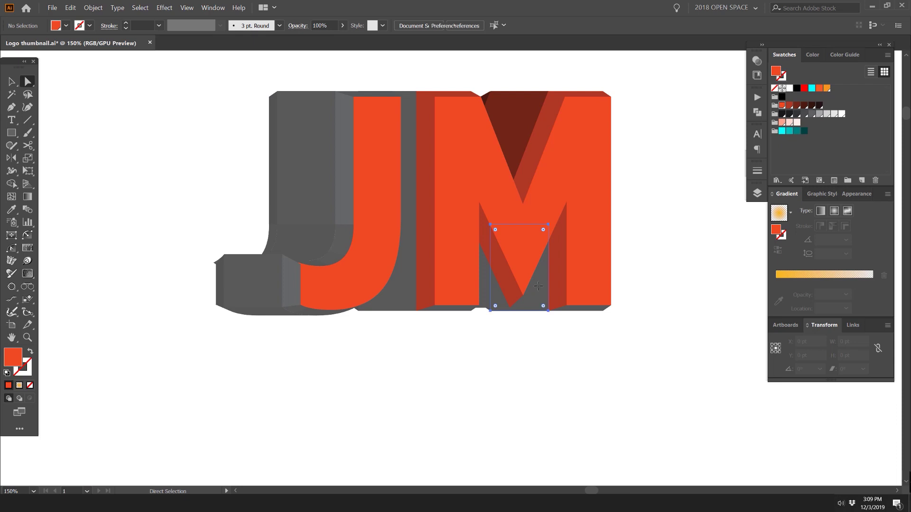
left_click(539, 286)
left_click(511, 119)
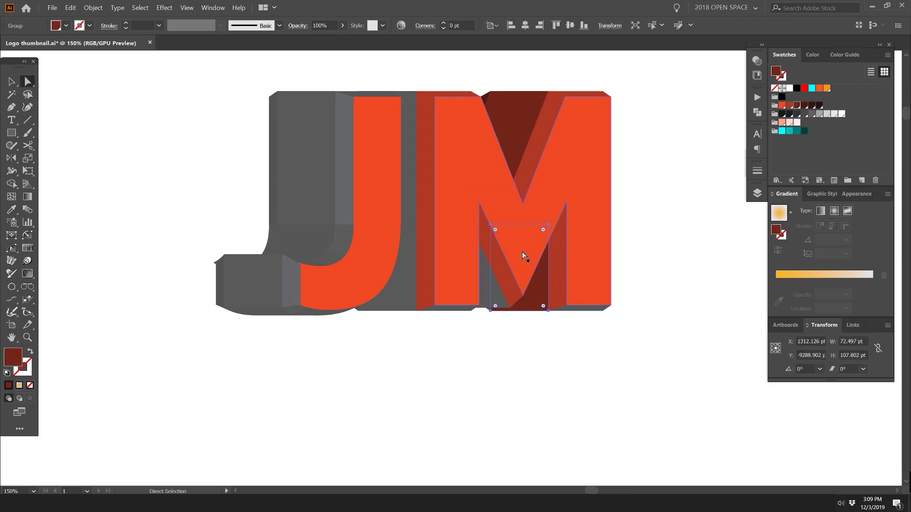
Step: Recolor the J's upper, inner-curve, tail and underside bevels with the medium red
scroll(352, 94, "up", 2)
left_click(353, 95)
left_click(339, 227, "shift")
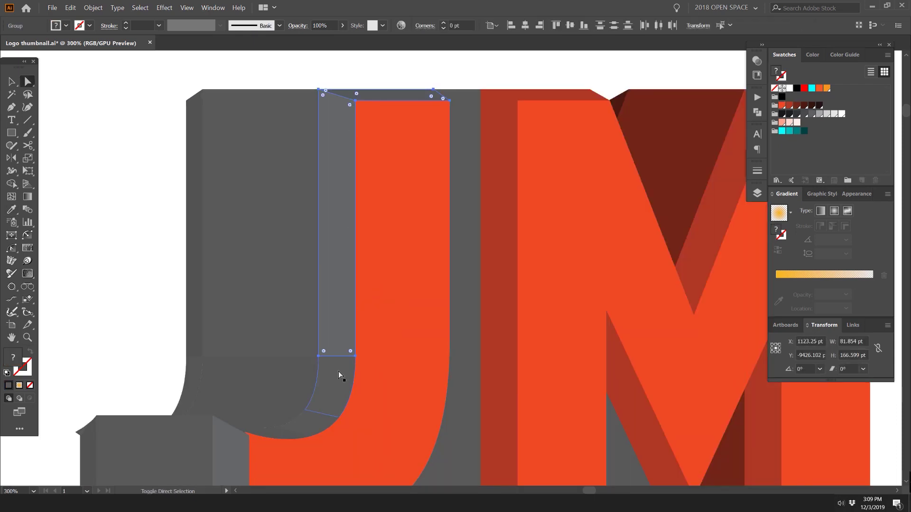
scroll(225, 443, "down", 5)
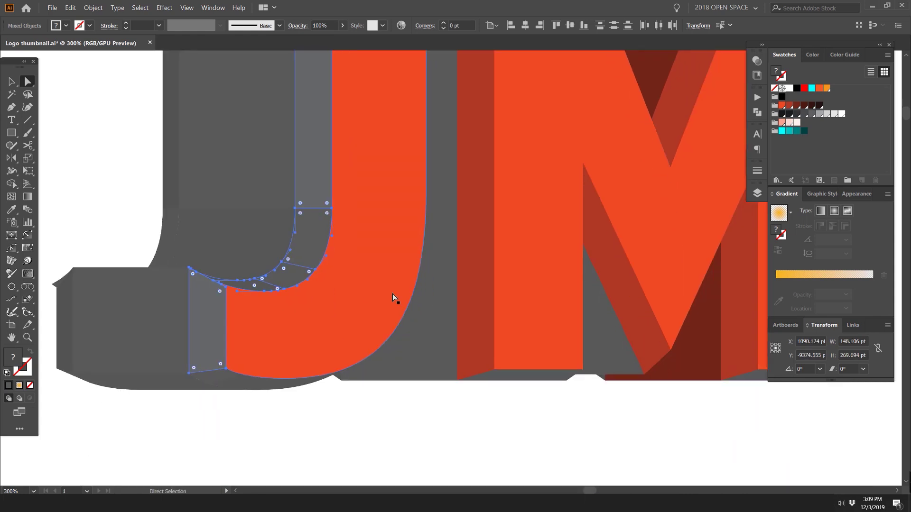
left_click(484, 291)
left_click(240, 383)
key("i")
left_click(201, 341)
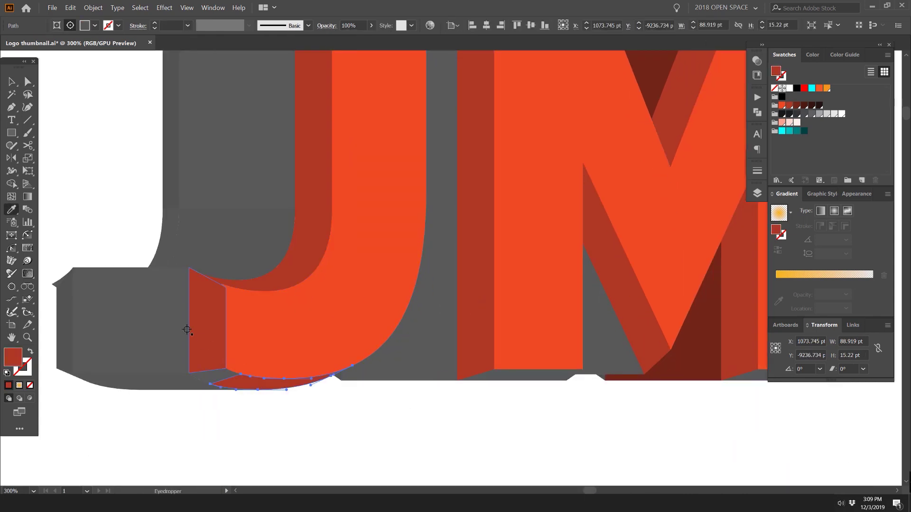
Step: Recolor the J's large recessed side faces and tail face with the dark red sampled from the M's notch
key("a")
left_click(176, 318)
left_click(251, 252, "shift")
scroll(248, 205, "down", 2)
left_click_drag(256, 234, 296, 349)
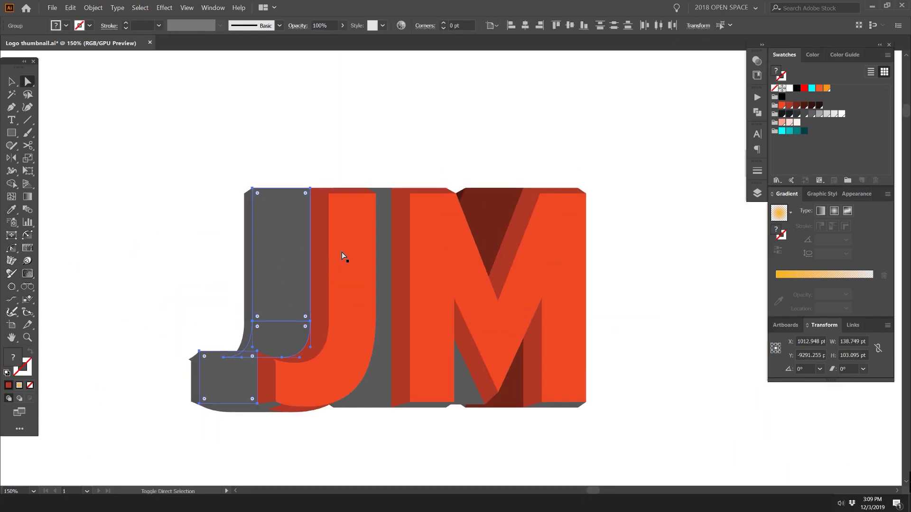
key("i")
left_click(481, 238)
Step: Recolor the side face between the J and M with the maroon sampled from the M's narrow notch facet
key("a")
left_click(382, 281)
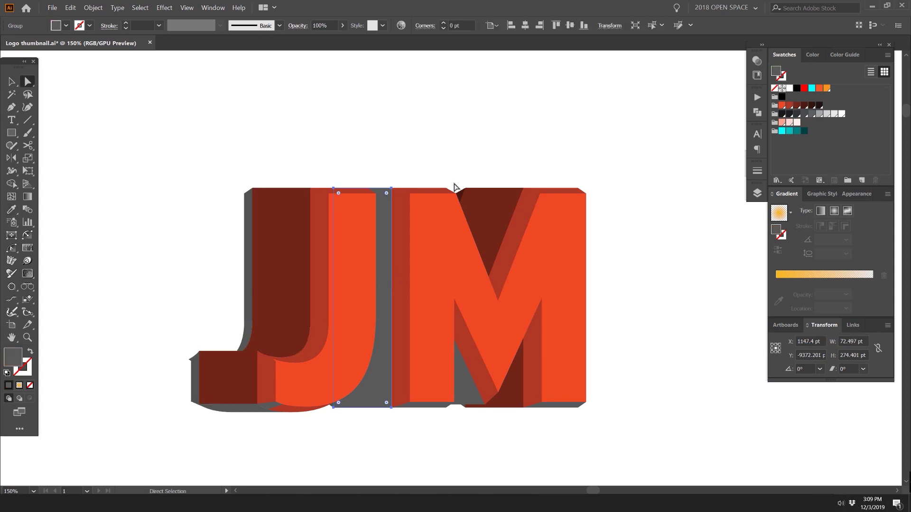
key("i")
left_click(459, 197)
key("a")
left_click(367, 183)
Step: Recolor the J's outer left strip, tail face and underside with the sampled maroon
left_click(246, 212)
left_click(200, 379, "shift")
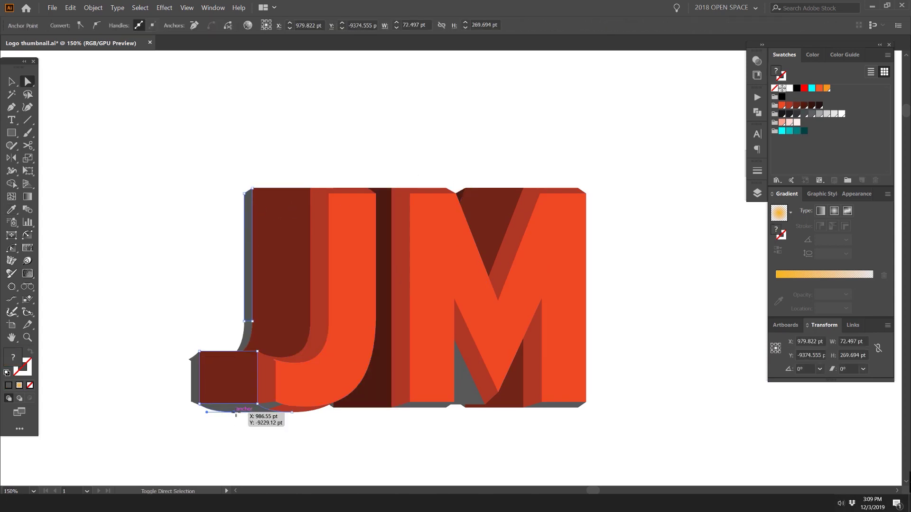
scroll(237, 419, "up", 1)
key("i")
left_click(429, 266)
Step: Recolor the J's grey curved outer strip and the tail's grey end bevel with the maroon sampled from the straight outer strip
left_click(278, 365, "ctrl")
scroll(271, 404, "up", 3)
scroll(384, 332, "down", 3)
left_click(328, 228, "shift")
key("i")
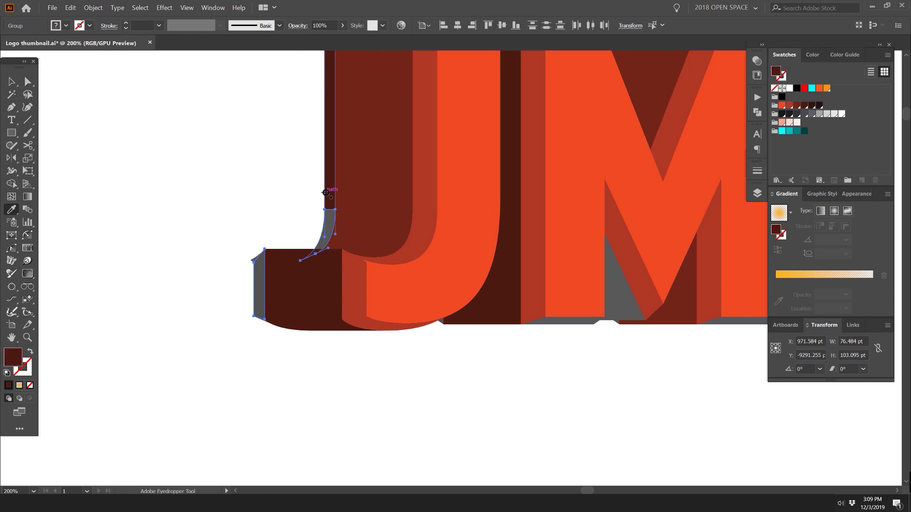
left_click(329, 199)
Step: Recolor the M's grey bottom bevels with the sampled dark red
scroll(237, 267, "up", 4)
key("a")
left_click(332, 236)
scroll(332, 235, "down", 4)
key("i")
left_click(299, 266)
key("v")
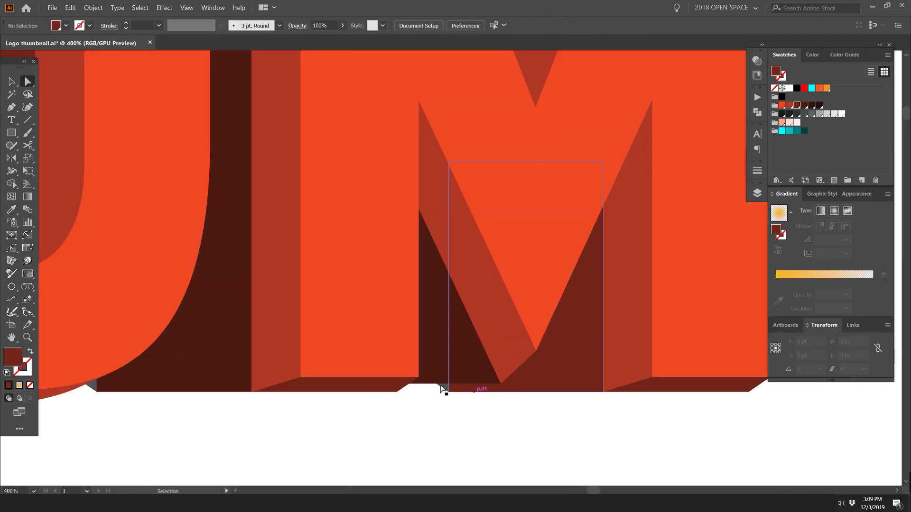
scroll(441, 390, "down", 5)
scroll(619, 365, "up", 3)
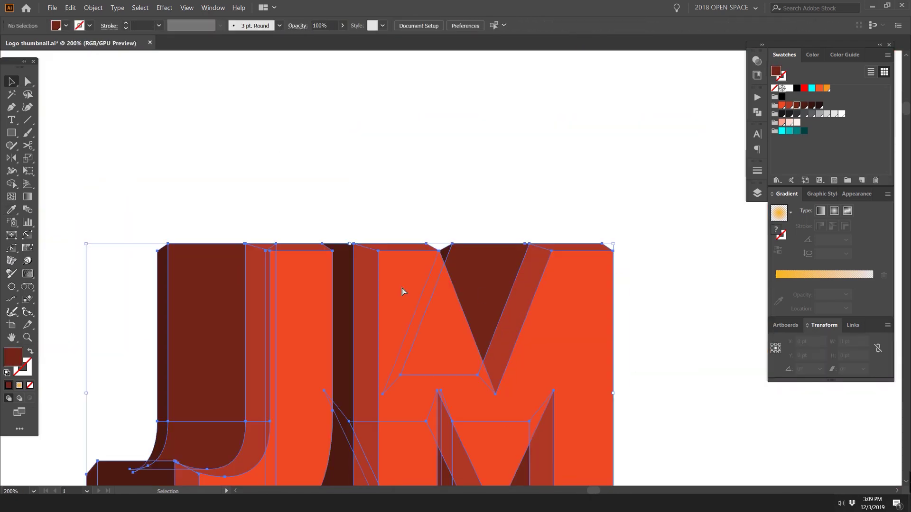
Step: Try the sampled maroon on the M's notch faces
scroll(470, 218, "down", 2)
key("a")
left_click(461, 360)
key("i")
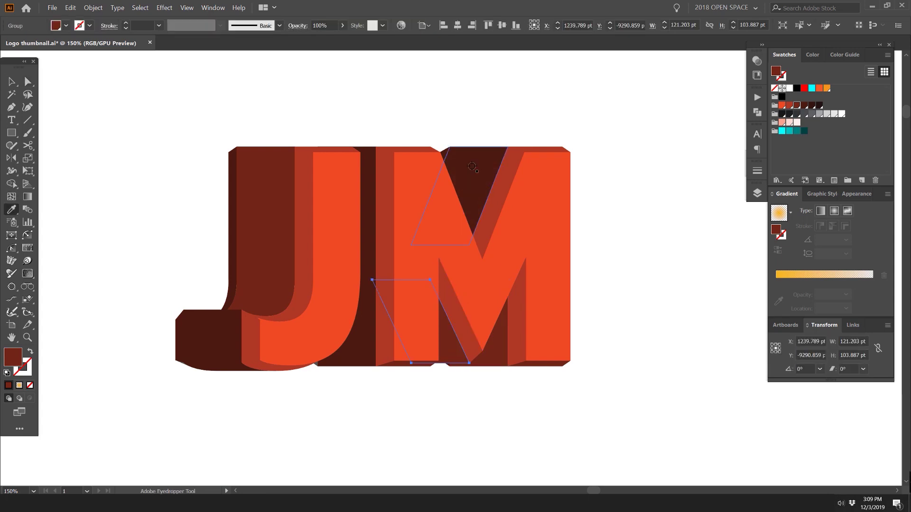
left_click(470, 190)
Step: Recolor the J's tail face with the dark red sampled from its large recessed side face
left_click(382, 393)
scroll(310, 369, "up", 5)
left_click(343, 346)
scroll(427, 405, "down", 5)
left_click(319, 367)
key("i")
left_click(356, 313)
scroll(338, 423, "up", 1)
left_click(317, 395)
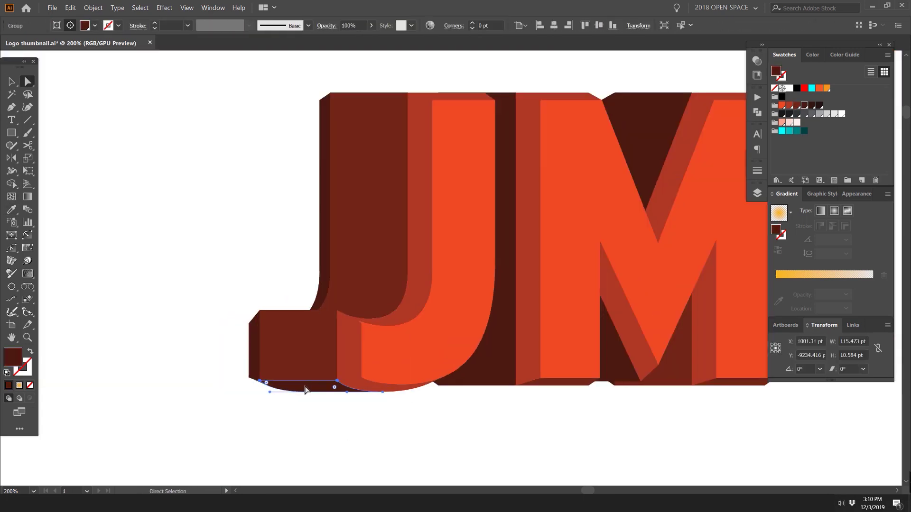
Step: Recolor the side face between the J and M and the M's notch faces with the sampled dark red
left_click(465, 378)
key("i")
left_click(366, 304)
left_click(556, 182)
left_click(467, 377)
key("i")
left_click(521, 171)
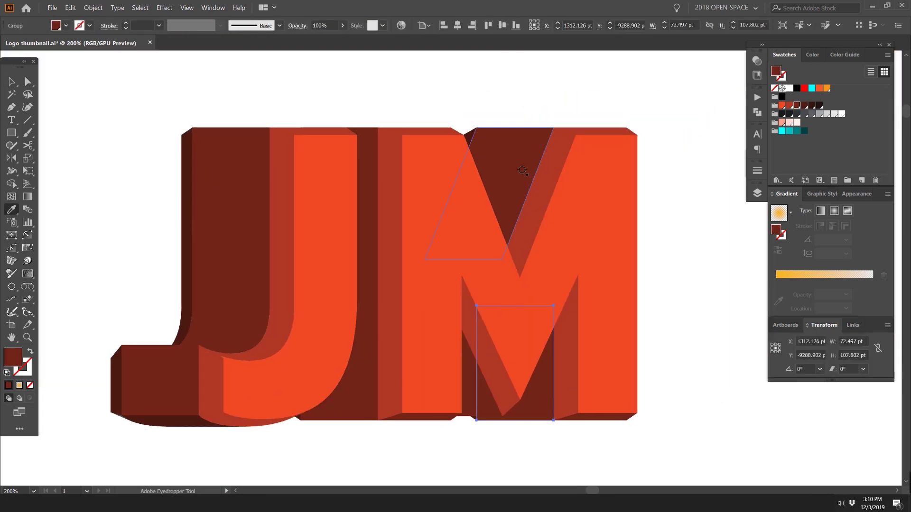
Step: Examine the shading of the recolored JM logo as a whole
scroll(492, 253, "down", 4)
key("v")
left_click(462, 252)
scroll(474, 200, "up", 2)
left_click(326, 175)
left_click_drag(528, 138, 231, 326)
scroll(272, 306, "down", 2)
left_click_drag(322, 272, 608, 270)
scroll(480, 180, "up", 3)
left_click(474, 204)
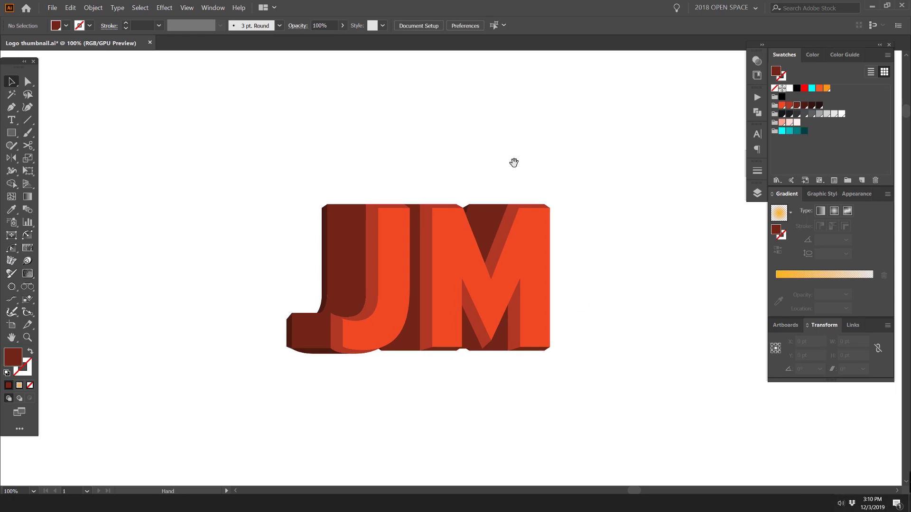
Step: Draw a rectangle of about 1434 by 926 pt beside the logo and fill it with dark teal
scroll(440, 258, "down", 3)
left_click_drag(440, 258, 594, 372)
key("m")
key("v")
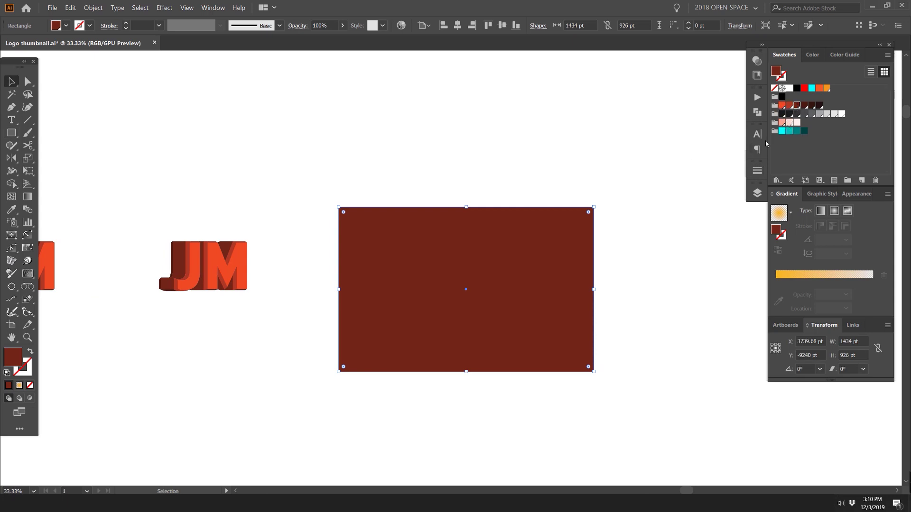
left_click(797, 131)
left_click_drag(509, 237, 504, 219)
key("a")
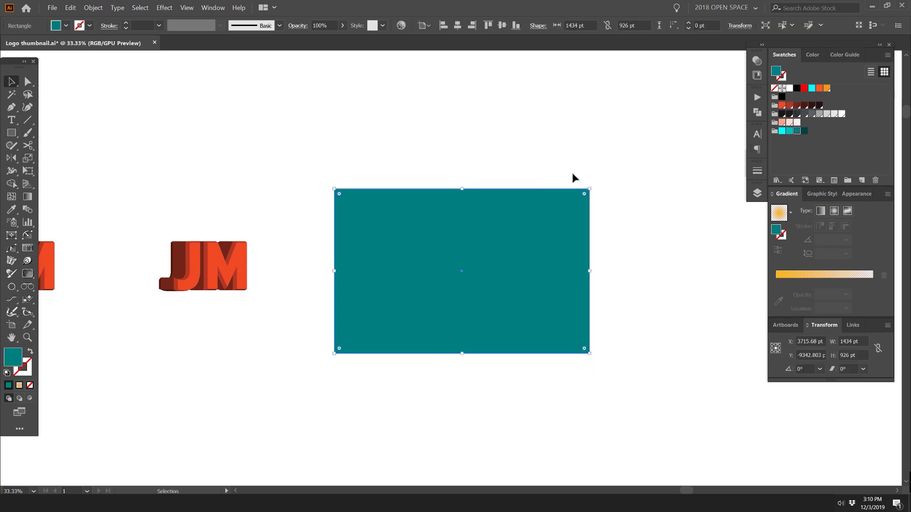
left_click(364, 153)
key("v")
left_click(393, 193)
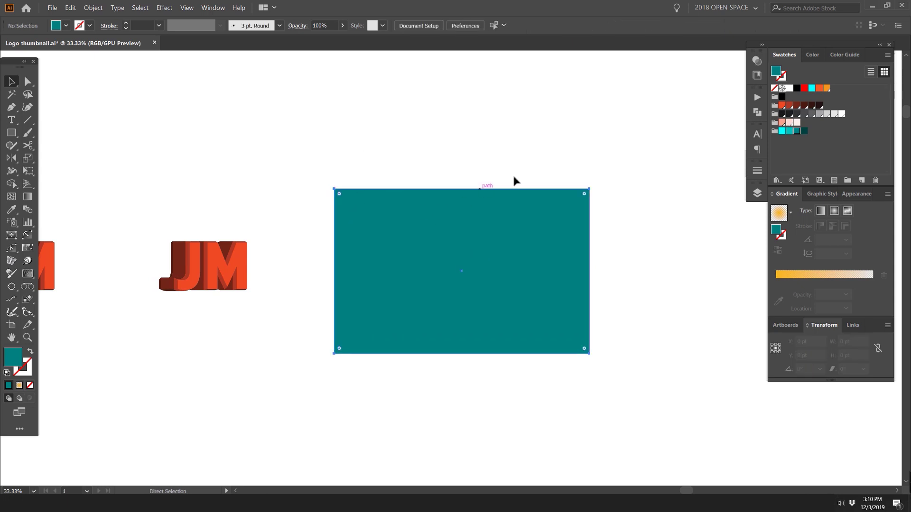
Step: Change the rectangle's fill to a brighter blue and save it as the global swatch R=0 G=101 B=179
left_click(817, 54)
left_click(838, 74)
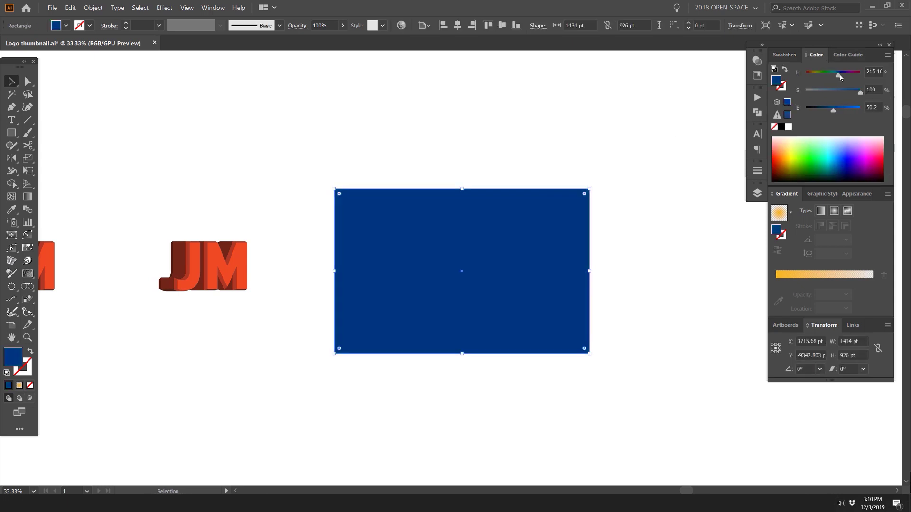
left_click_drag(836, 110, 845, 111)
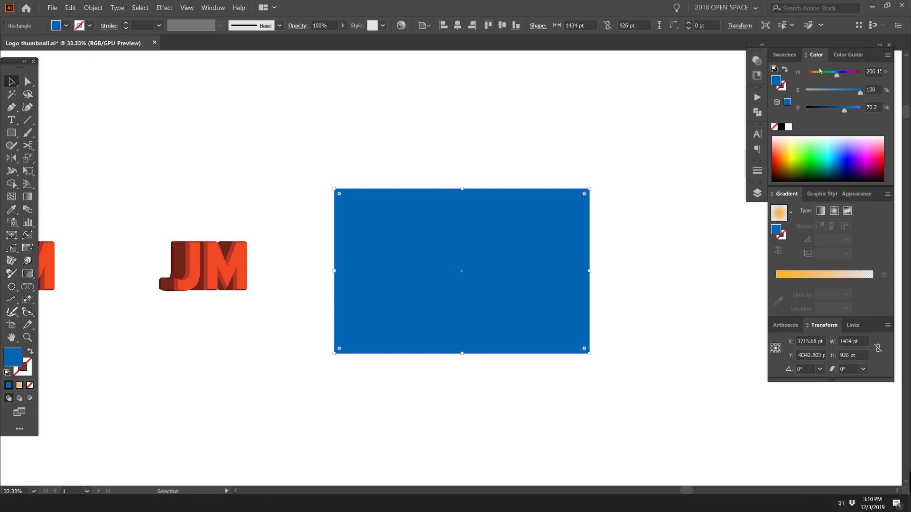
left_click(785, 55)
left_click(862, 180)
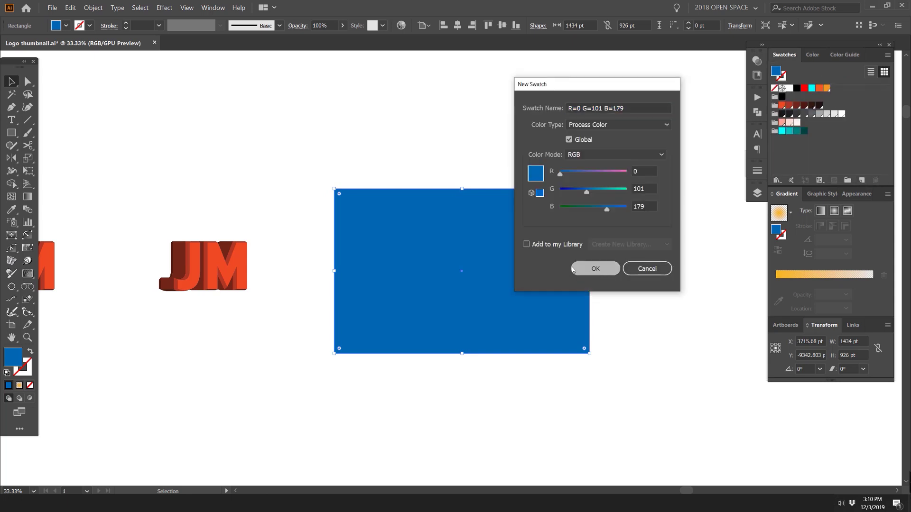
left_click(596, 269)
left_click(302, 142)
Step: Move the JM logo onto the blue rectangle and bring it to the front
left_click_drag(275, 257, 386, 200)
left_click_drag(306, 207, 573, 207)
scroll(560, 200, "right", 3)
key("ctrl+shift+bracketright")
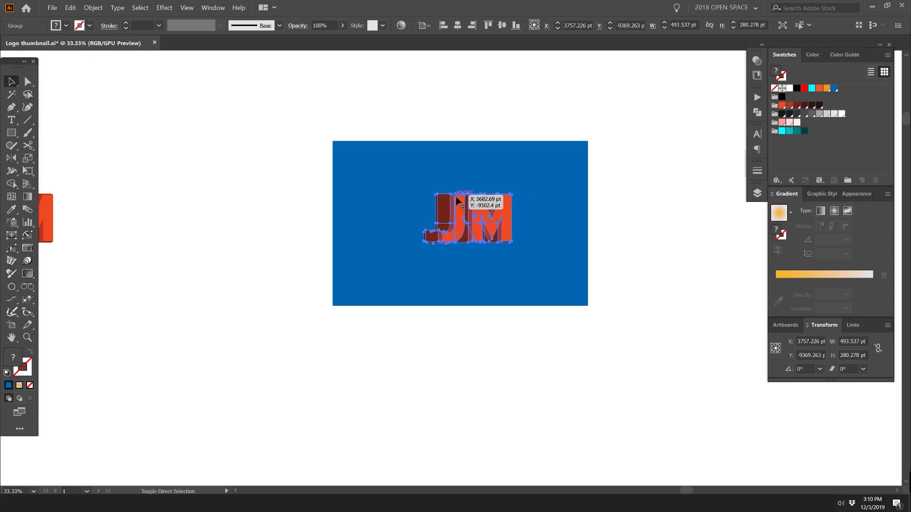
left_click_drag(469, 195, 468, 187)
Step: Enlarge the logo to about 626 by 355 pt and center it on the blue rectangle
scroll(485, 197, "up", 2)
left_click_drag(474, 218, 456, 227)
left_click(566, 146)
scroll(566, 145, "down", 2)
left_click_drag(575, 137, 555, 144)
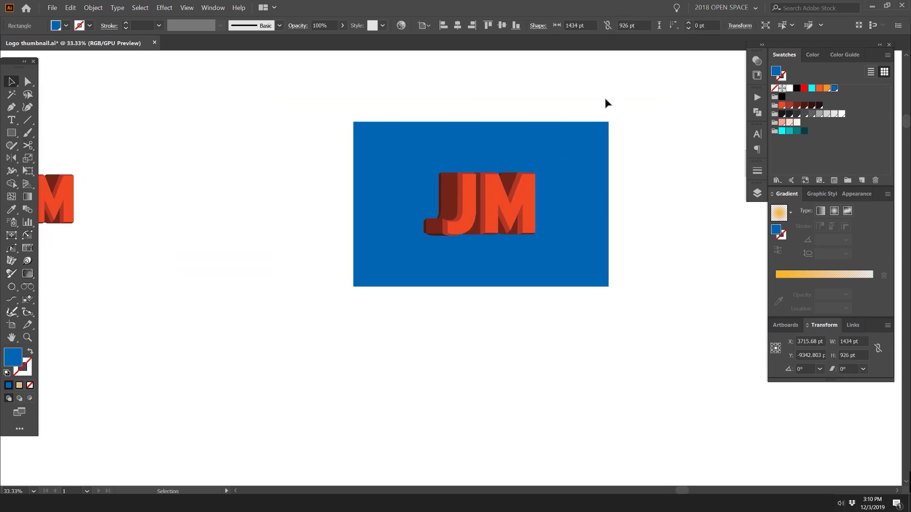
left_click(615, 89)
scroll(572, 130, "up", 2)
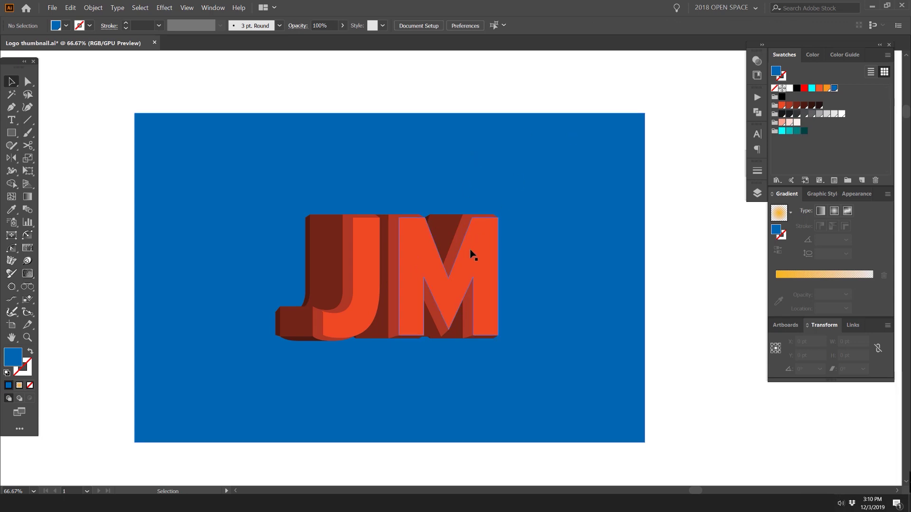
Step: Lock the blue background rectangle in place behind the logo
left_click_drag(470, 265, 483, 258)
key("ctrl+z")
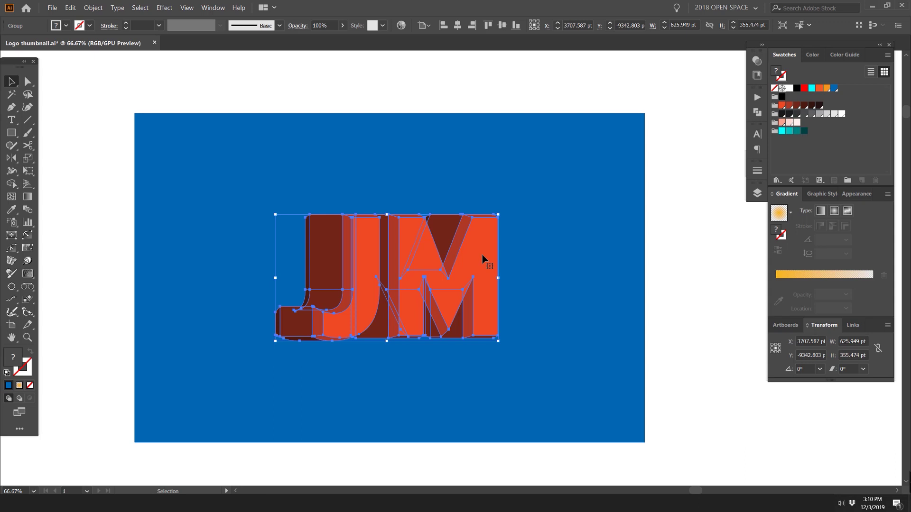
left_click(492, 181)
left_click(657, 103)
left_click(622, 120)
key("ctrl+2")
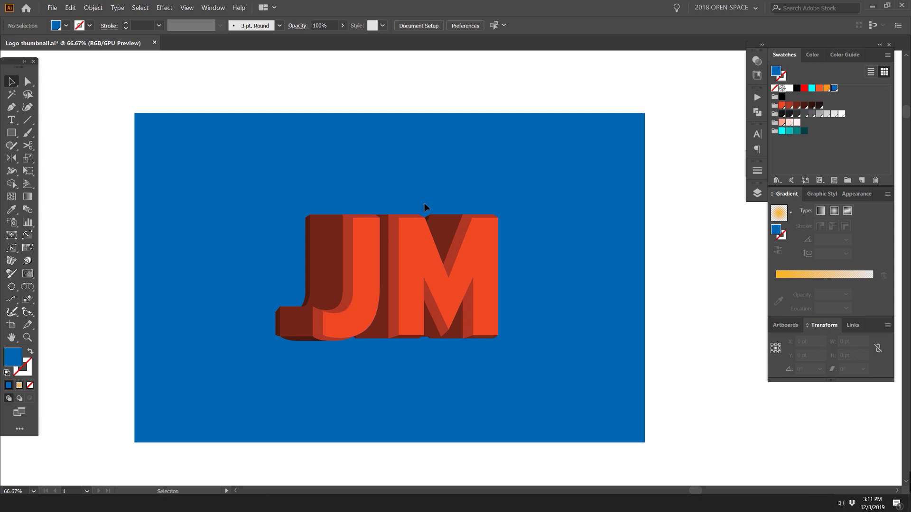
Step: Try to move the M's front face away from its extruded sides
scroll(417, 212, "up", 1)
left_click_drag(463, 260, 452, 216)
key("a")
left_click(491, 224)
left_click_drag(517, 221, 548, 241)
key("ctrl+z")
left_click(559, 203)
left_click(533, 201)
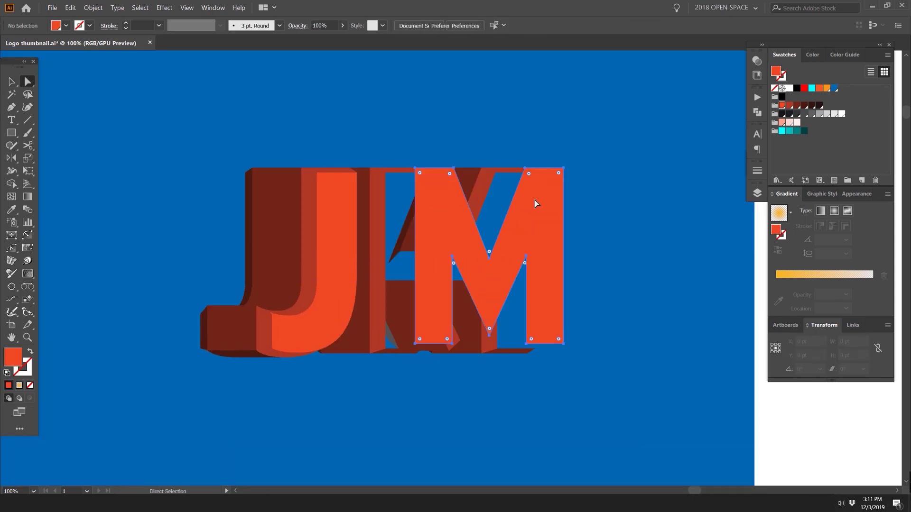
Step: Select the front faces of the J and the M together with the Direct Selection tool
scroll(400, 173, "up", 1)
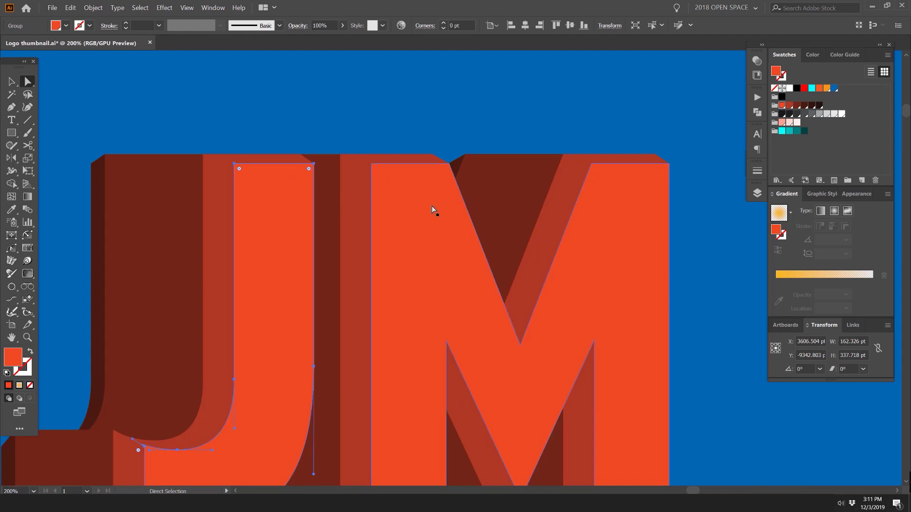
scroll(427, 206, "down", 3)
scroll(405, 229, "up", 1)
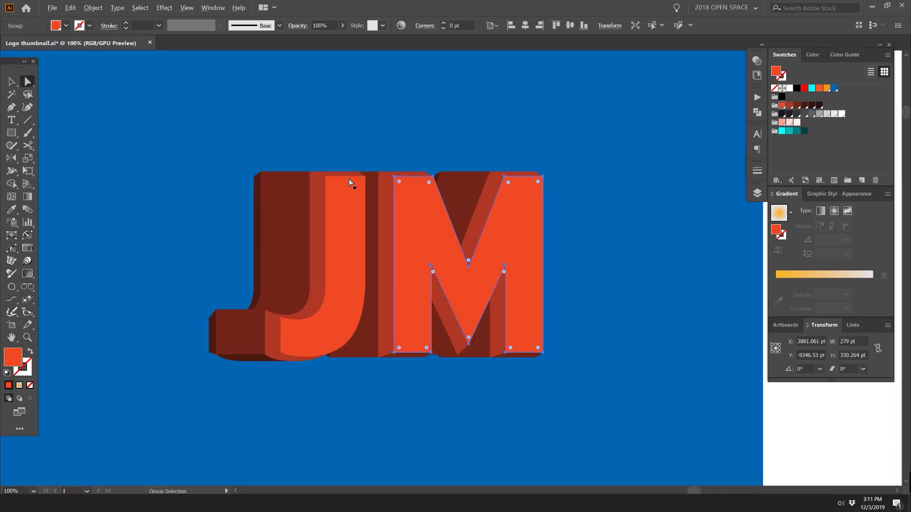
left_click(27, 85)
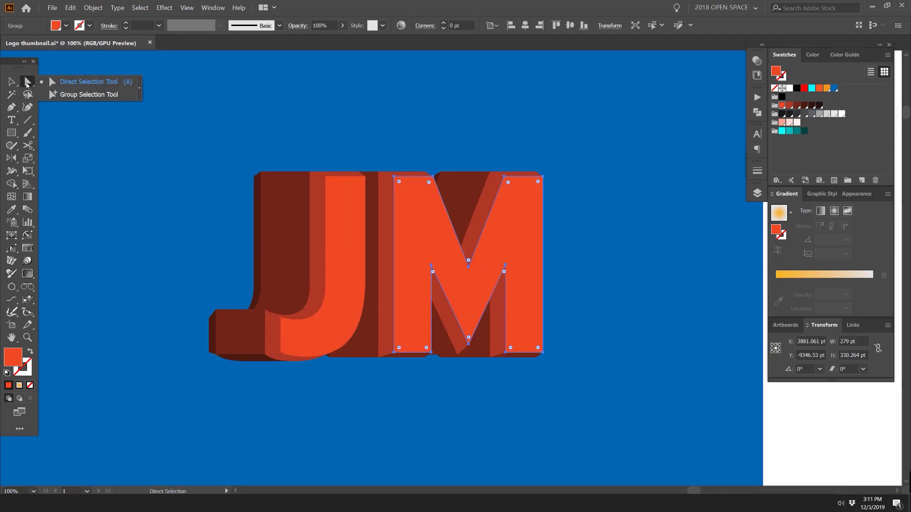
left_click(75, 83)
left_click(354, 220, "shift")
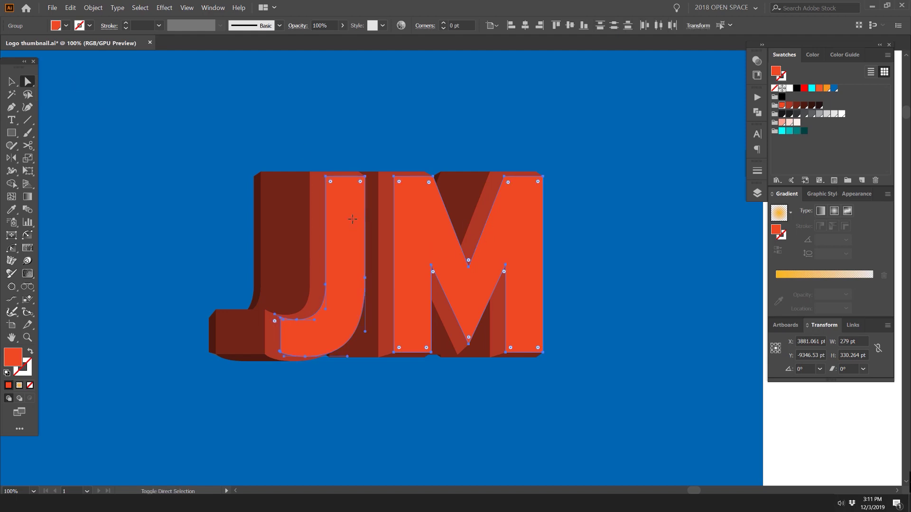
Step: Try to move both selected front faces away from the logo
left_click_drag(429, 231, 571, 187)
key("ctrl+z")
scroll(446, 202, "right", 1)
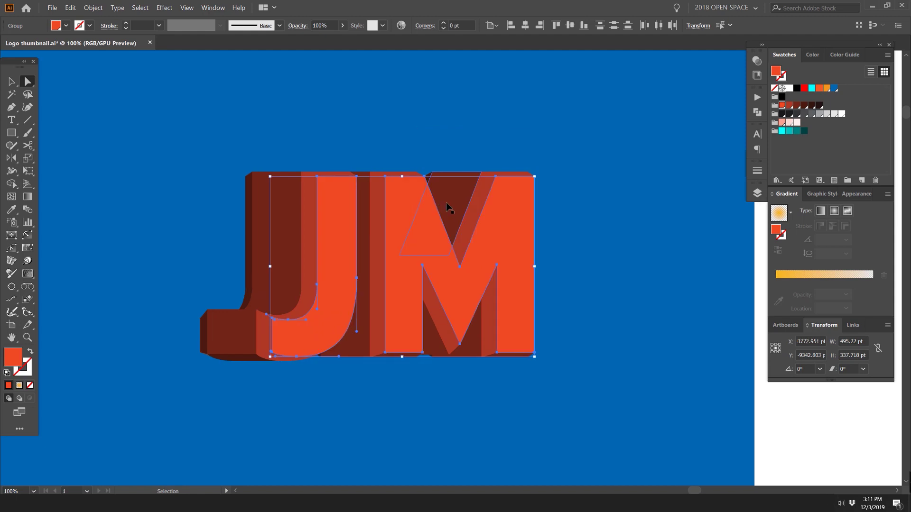
Step: Place a duplicate of the J and M front faces below the blue rectangle
left_click_drag(519, 214, 580, 261)
scroll(569, 215, "down", 2)
left_click(528, 305)
left_click(493, 352)
left_click(579, 260)
key("v")
left_click(525, 255)
left_click_drag(585, 228, 409, 286)
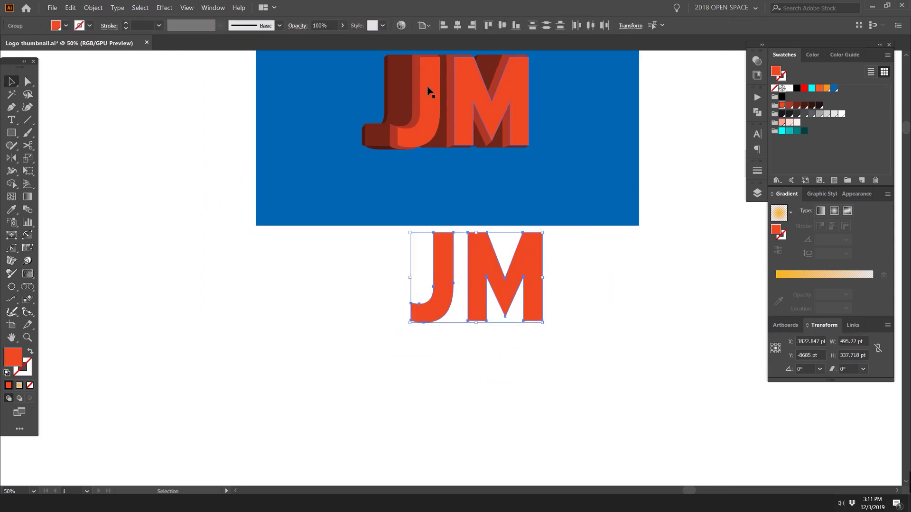
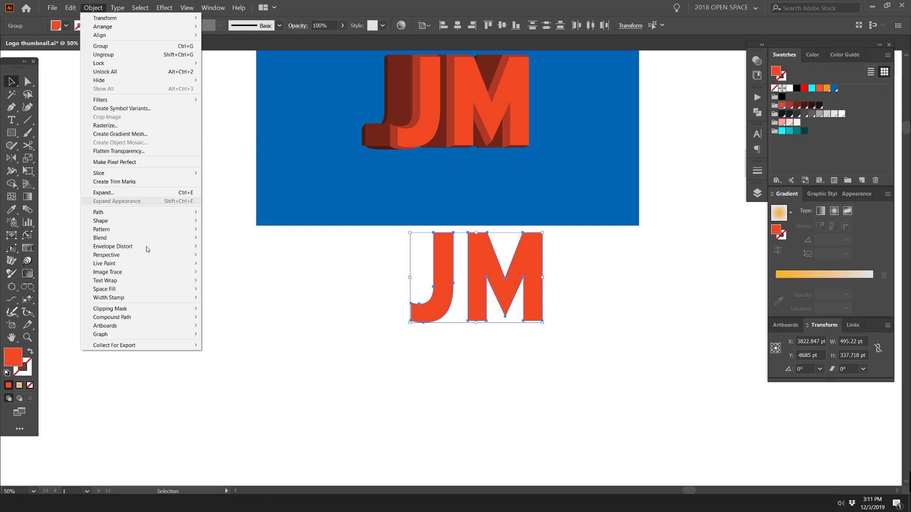
Step: Combine the duplicated J and M faces into one compound path and move it over the blue rectangle's lower edge
mouse_move(128, 318)
left_click(220, 317)
left_click_drag(540, 301, 583, 230)
left_click_drag(613, 158, 559, 227)
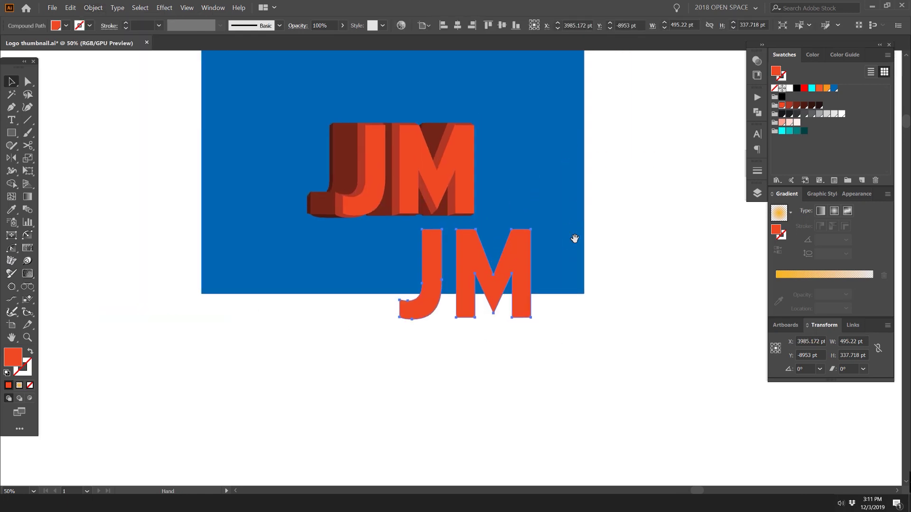
Step: Fill the compound path with orange and place it directly below the blue rectangle
left_click(805, 88)
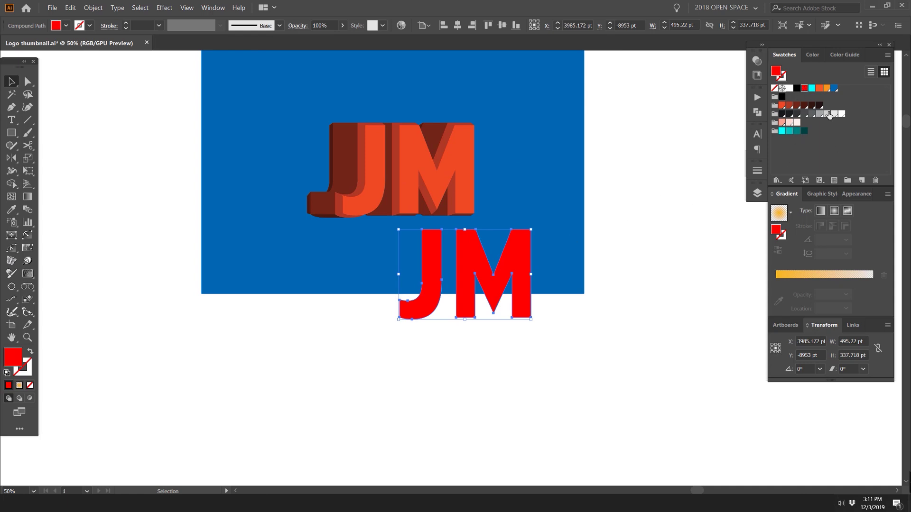
left_click(827, 89)
left_click(665, 199)
left_click_drag(527, 256, 439, 321)
left_click(533, 312)
left_click(533, 313)
left_click_drag(532, 312, 489, 344)
Step: Draw a circle about 916 pt across over the logo and fill it with the radial orange-to-transparent gradient
key("l")
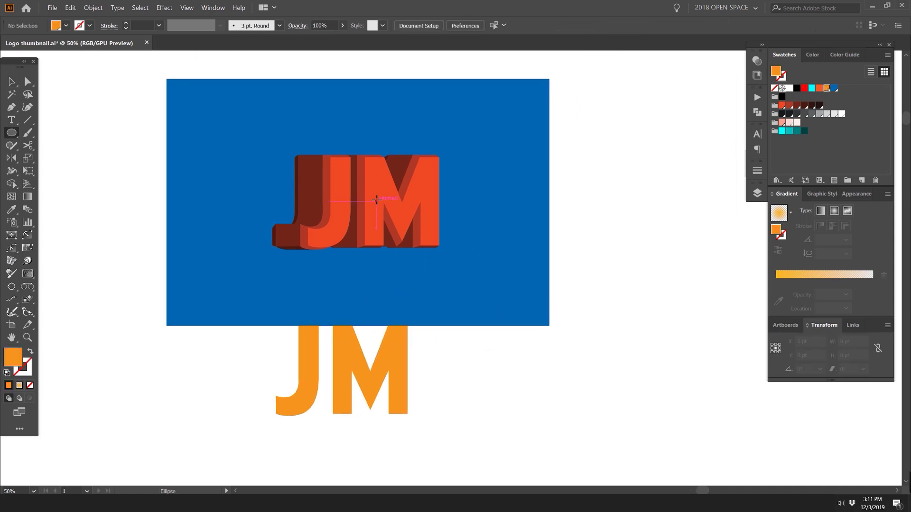
left_click_drag(372, 197, 498, 318)
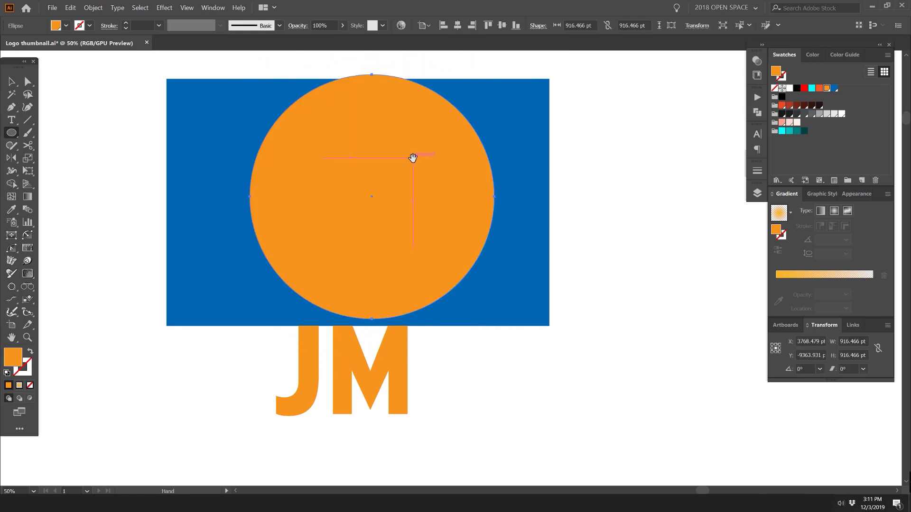
left_click_drag(412, 158, 462, 200)
left_click(804, 273)
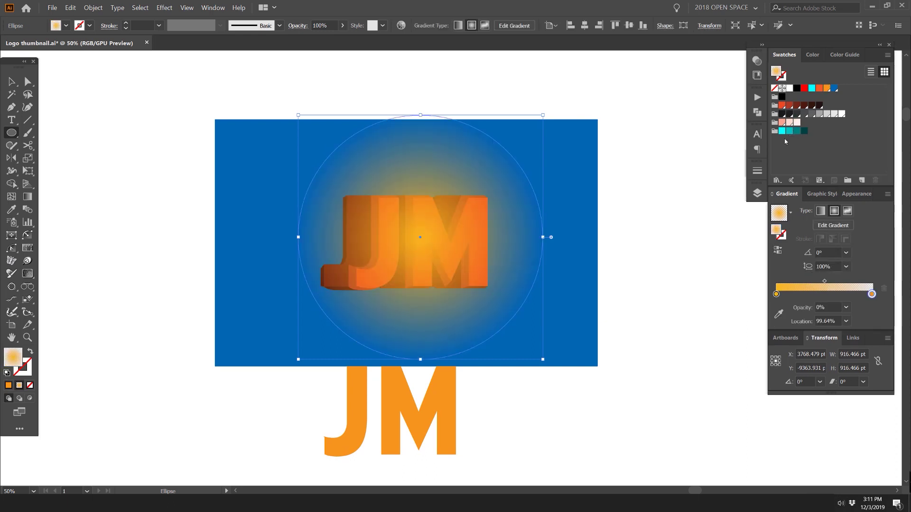
Step: Try pulling the transparent outer stop of the circle's gradient in to about 39% location
left_click(776, 294)
key("ctrl+1")
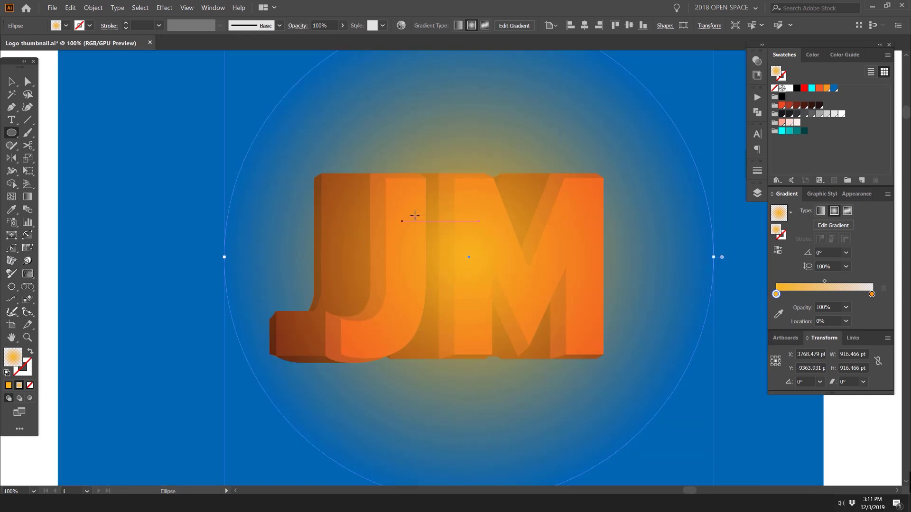
key("v")
left_click_drag(872, 295, 816, 296)
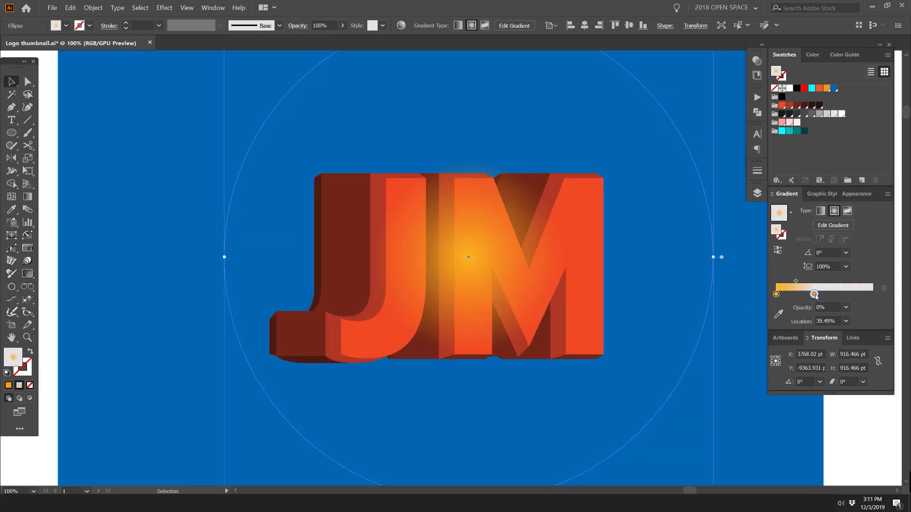
Step: Put a yellow-orange outer stop at 100% location on the circle's gradient and set its opacity to 0%
left_click(825, 307)
left_click_drag(809, 296, 884, 300)
left_click(837, 307)
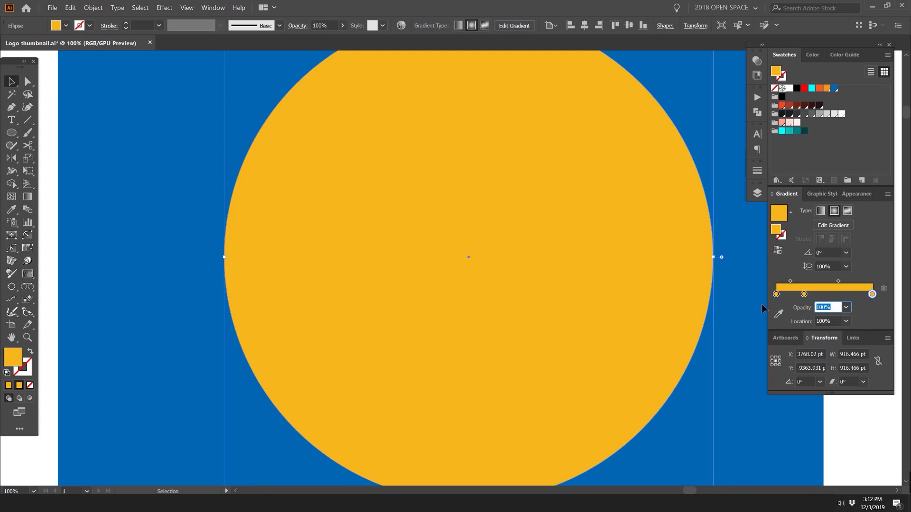
type("0")
key("Return")
Step: Float the Gradient settings over the artwork and remove the middle stop from the circle's gradient
left_click_drag(785, 198, 474, 167)
left_click_drag(492, 264, 496, 292)
left_click_drag(509, 163, 581, 169)
left_click(570, 270)
left_click_drag(571, 269, 553, 288)
left_click(634, 271)
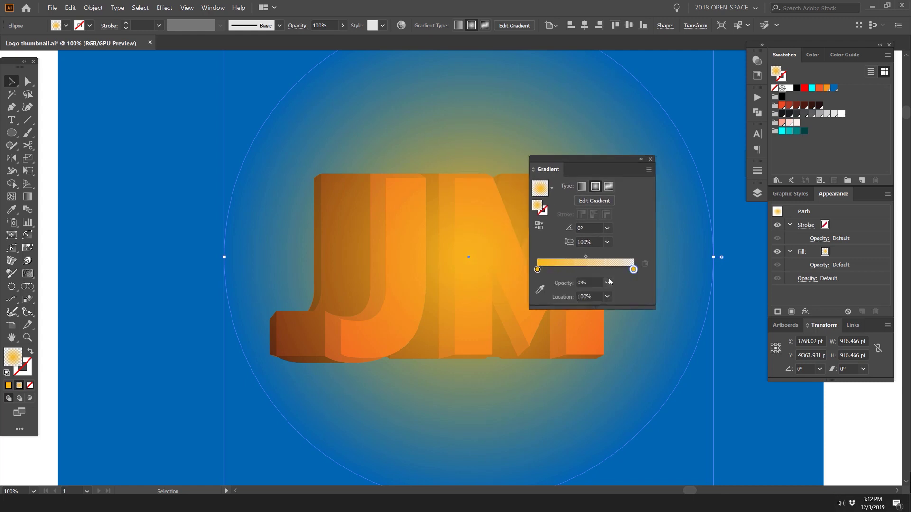
Step: Move the gradient circle off the 3D logo onto the flat JM lettering below the blue background and send it backward
left_click_drag(565, 161, 763, 164)
scroll(648, 207, "down", 4)
left_click_drag(647, 207, 493, 173)
left_click_drag(455, 278, 469, 338)
left_click_drag(463, 186, 464, 334)
key("ctrl+[")
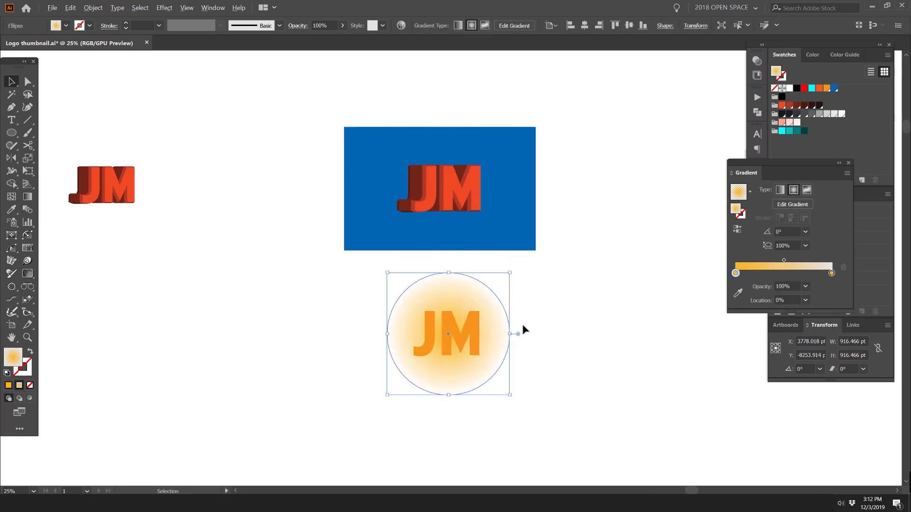
scroll(495, 329, "up", 4)
left_click(423, 309)
left_click_drag(423, 313, 588, 240)
key("ctrl+z")
Step: Bring the flat orange JM lettering to the front of the stacking order, above the gradient circle
left_click(396, 183)
left_click_drag(397, 183, 522, 155)
left_click(515, 250)
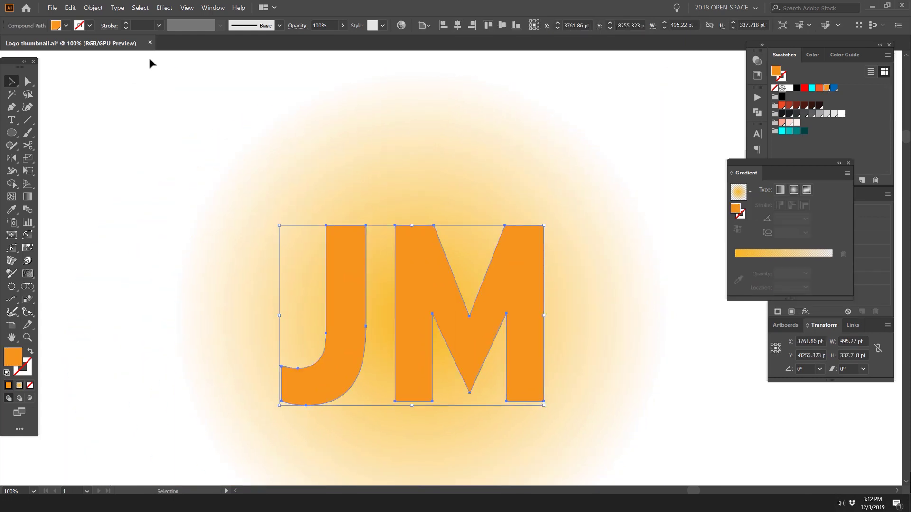
left_click(607, 90)
scroll(605, 101, "down", 2)
left_click(561, 184)
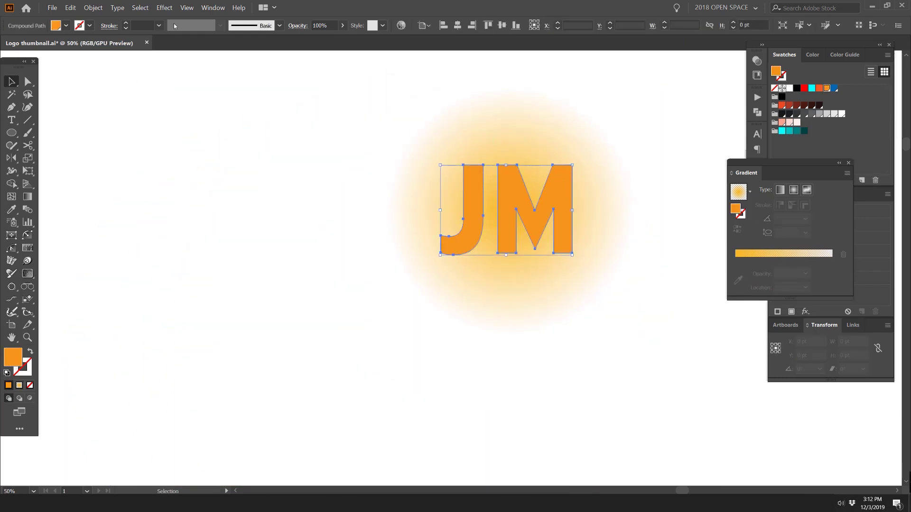
left_click(93, 8)
mouse_move(119, 27)
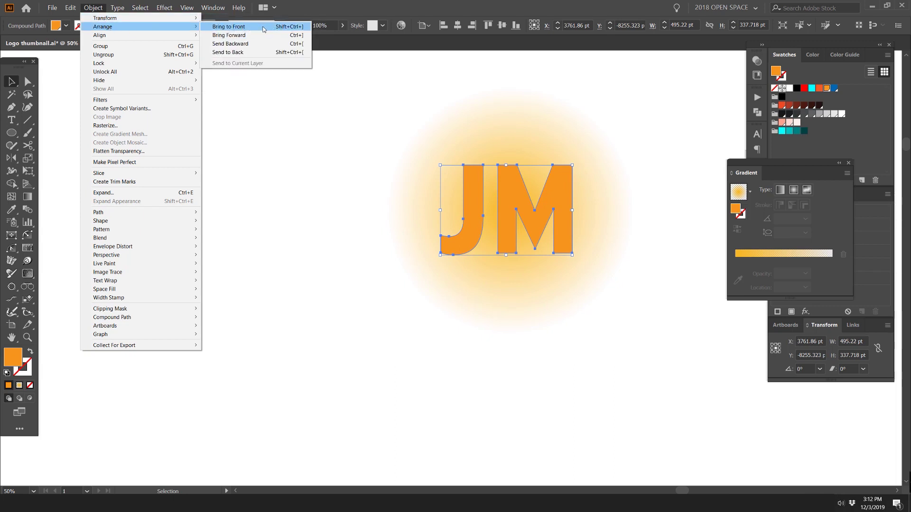
left_click(264, 26)
left_click(678, 123)
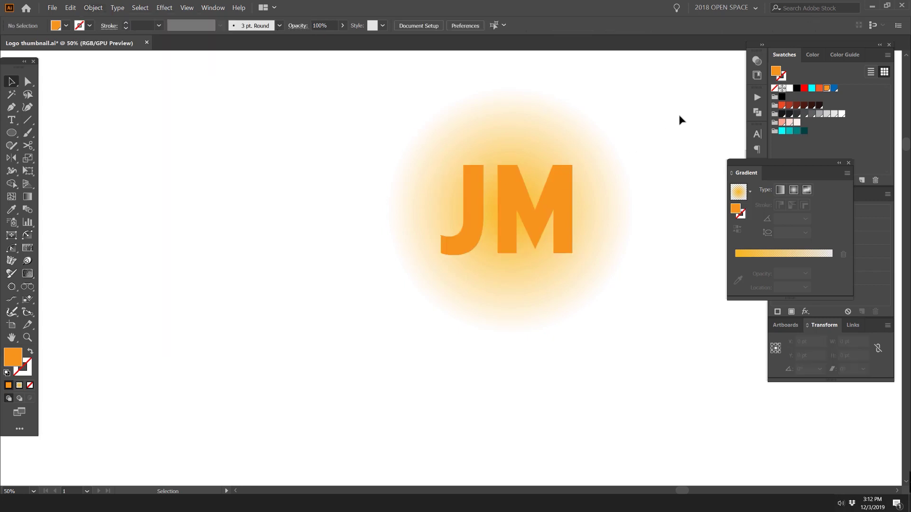
Step: Make a clipping mask from the flat JM lettering and the gradient circle
left_click(557, 183)
left_click(537, 177)
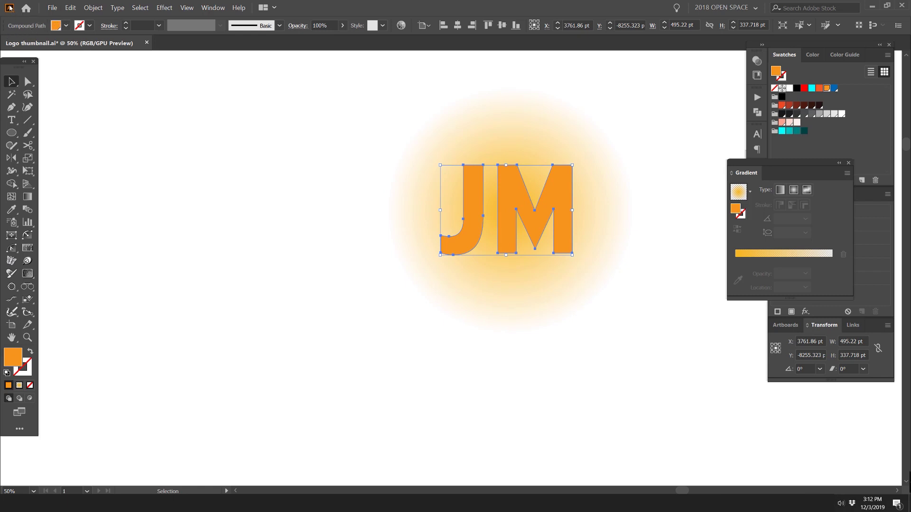
left_click(637, 149)
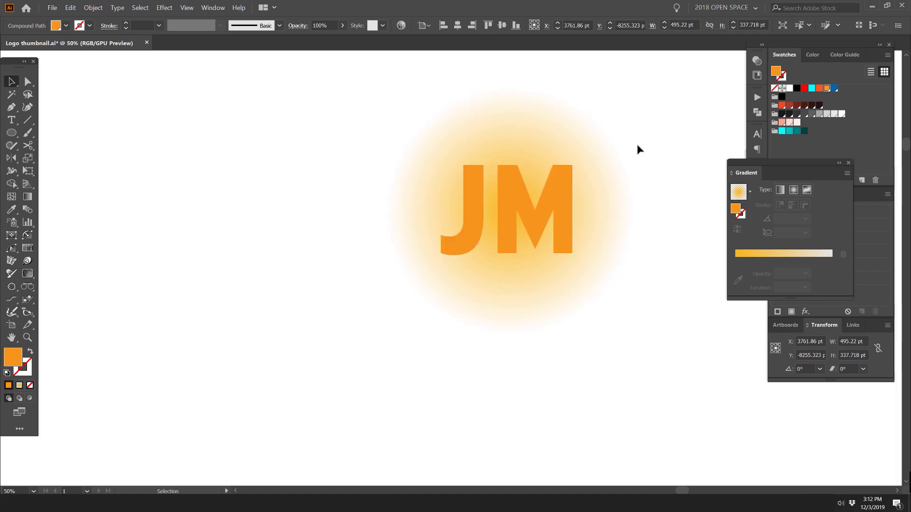
key("ctrl+a")
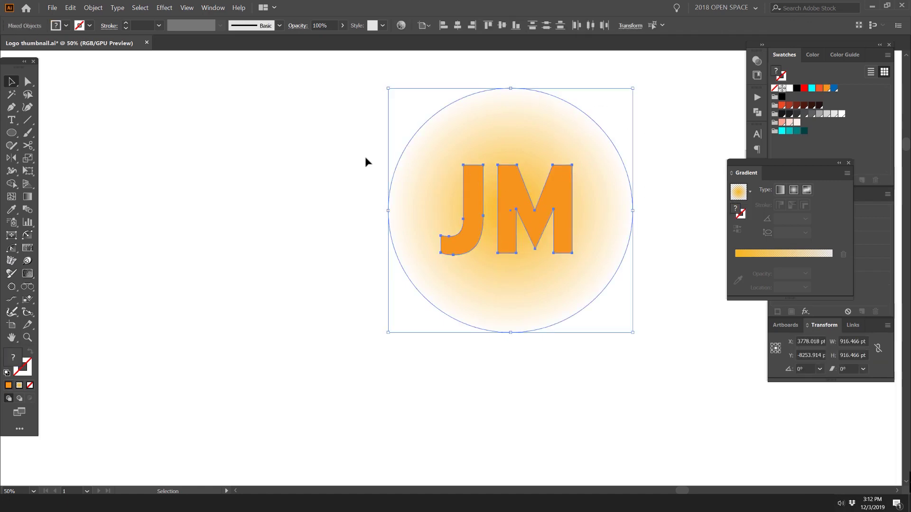
left_click(91, 7)
mouse_move(157, 309)
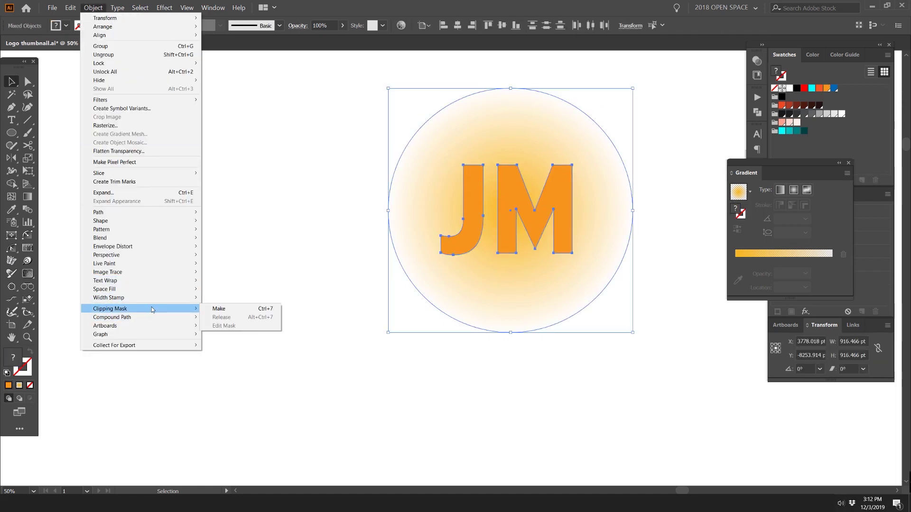
left_click(230, 308)
Step: Move the clipped gradient lettering up from below the artwork onto the 3D logo
left_click(290, 257)
left_click_drag(506, 270, 447, 373)
key("ctrl+minus")
left_click_drag(537, 321, 542, 392)
left_click(492, 367)
key("ctrl+shift+a")
left_click_drag(491, 359, 462, 253)
Step: Snap the clipped gradient lettering exactly onto the logo's front faces, aligning it at the M's upper corner
scroll(479, 246, "up", 3)
scroll(453, 241, "up", 2)
scroll(452, 255, "down", 4)
key("alt+space")
scroll(446, 228, "up", 2)
scroll(446, 231, "up", 7)
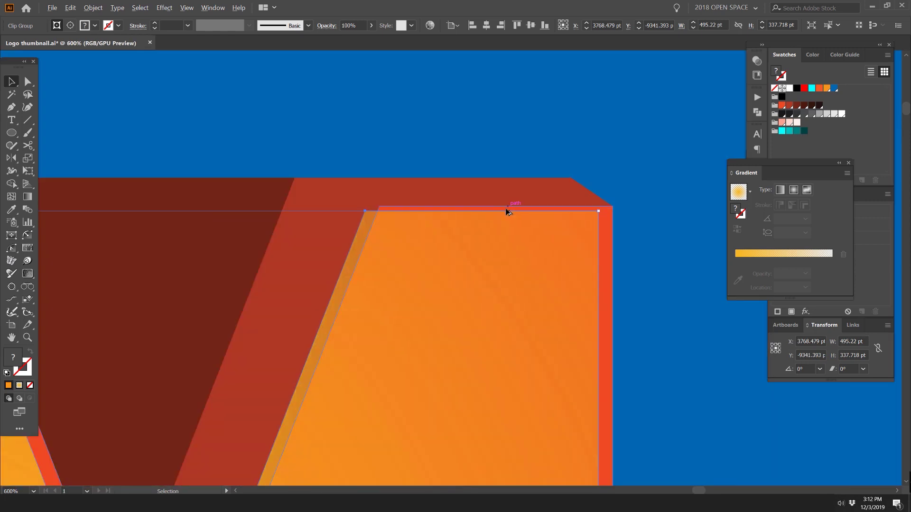
left_click_drag(336, 255, 360, 244)
scroll(238, 198, "down", 2)
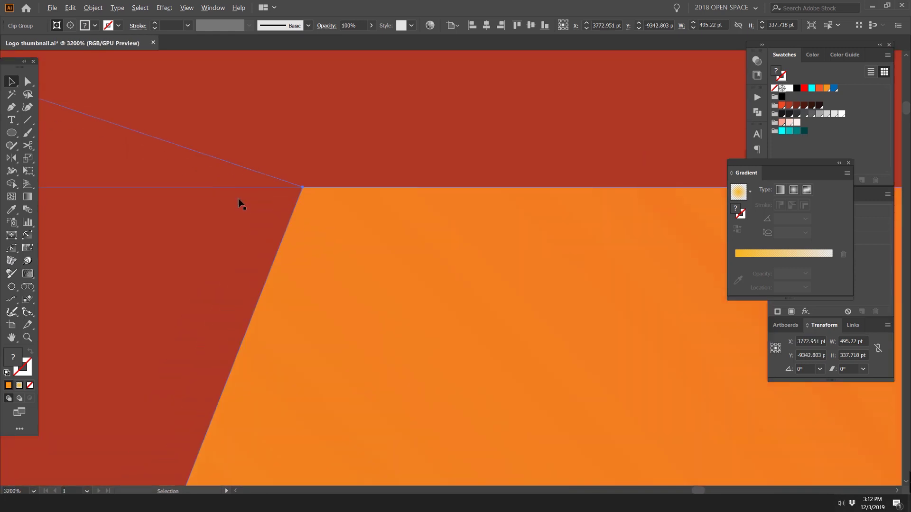
Step: Deselect the clipped lettering and examine how the glow sits on the logo's front faces
scroll(353, 155, "down", 2)
scroll(359, 151, "down", 3)
left_click(455, 128)
scroll(494, 209, "down", 2)
left_click_drag(632, 171, 594, 220)
scroll(463, 223, "up", 2)
left_click(462, 262)
left_click(545, 241)
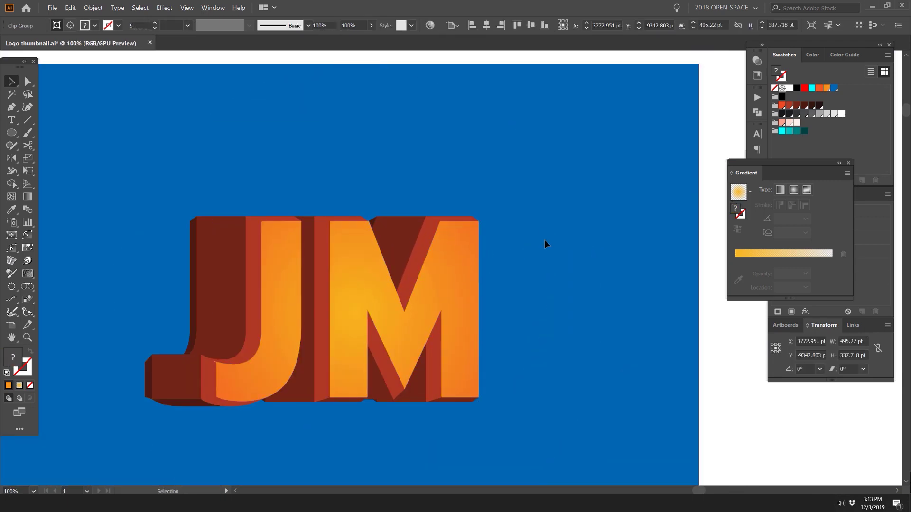
Step: Reposition only the gradient circle inside the clipping mask so its glow centres just above the top of the M, then deselect it
key("a")
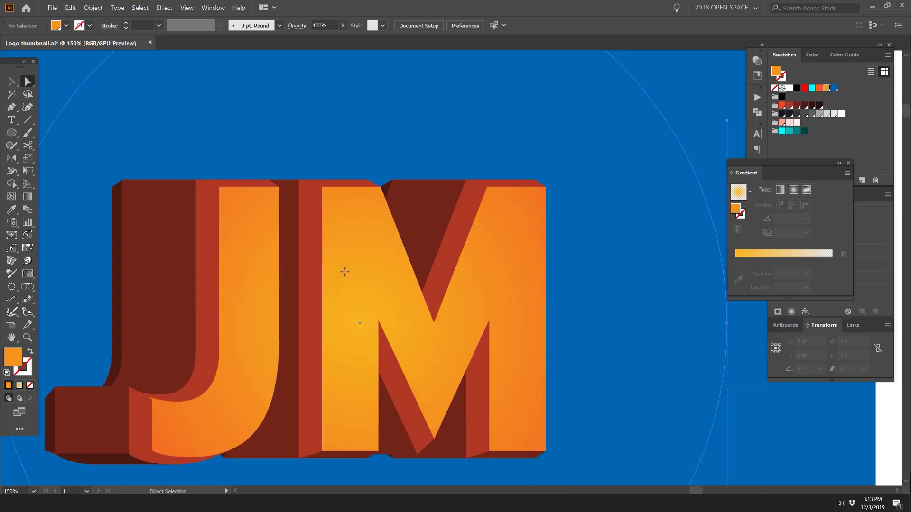
left_click(372, 305)
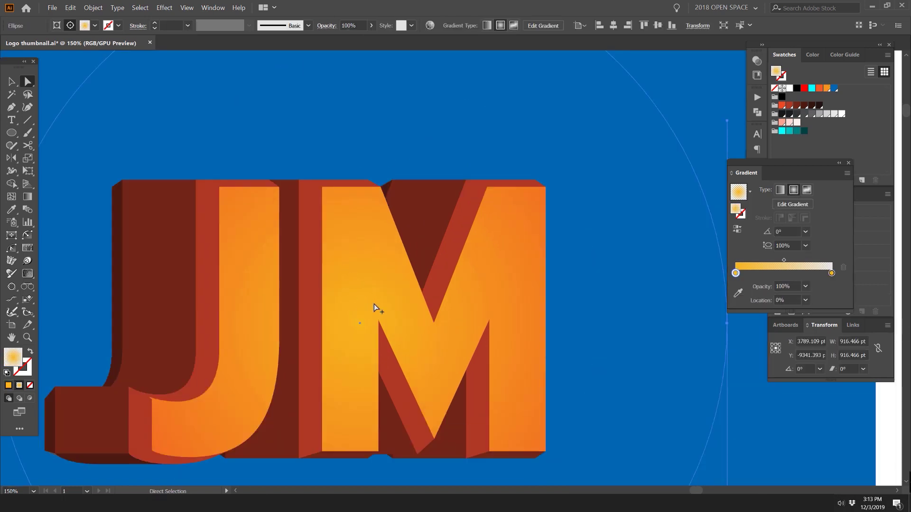
key("ctrl+minus")
left_click_drag(370, 301, 432, 297)
left_click_drag(330, 281, 384, 411)
left_click_drag(440, 425, 426, 406)
left_click_drag(421, 442, 400, 158)
left_click_drag(393, 122, 499, 181)
key("ctrl+minus")
key("ctrl+minus")
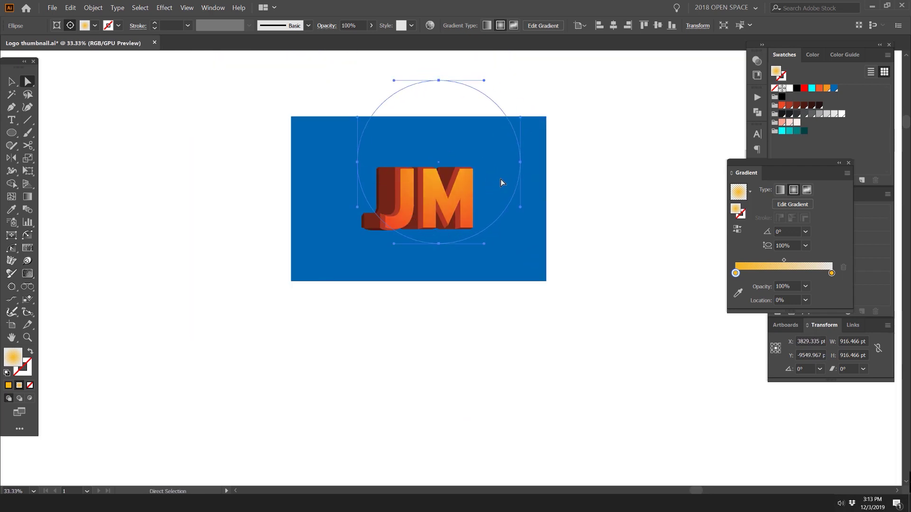
left_click(602, 172)
scroll(610, 141, "down", 2)
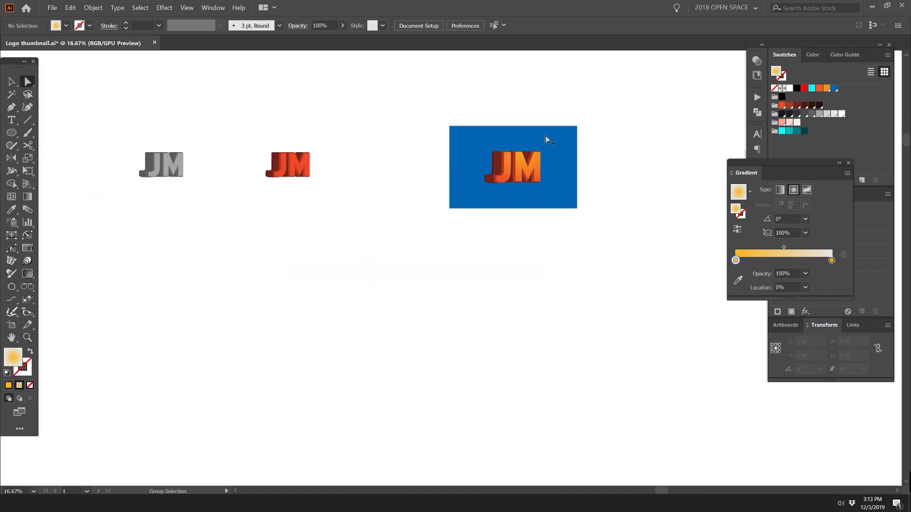
scroll(545, 135, "up", 4)
left_click(514, 234)
left_click(545, 235)
key("v")
left_click_drag(476, 221, 624, 277)
key("ctrl+z")
key("ctrl+z")
left_click(619, 273)
left_click(513, 237)
left_click(569, 243)
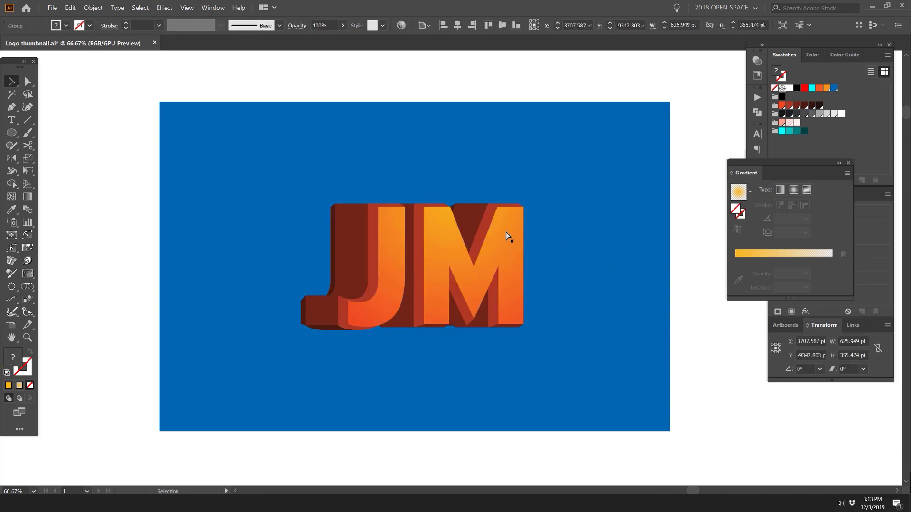
Step: Copy the logo's red front-face letters and paste the duplicate over the lower-right edge of the blue background
key("a")
left_click(403, 229)
left_click_drag(442, 247, 469, 302)
key("ctrl+z")
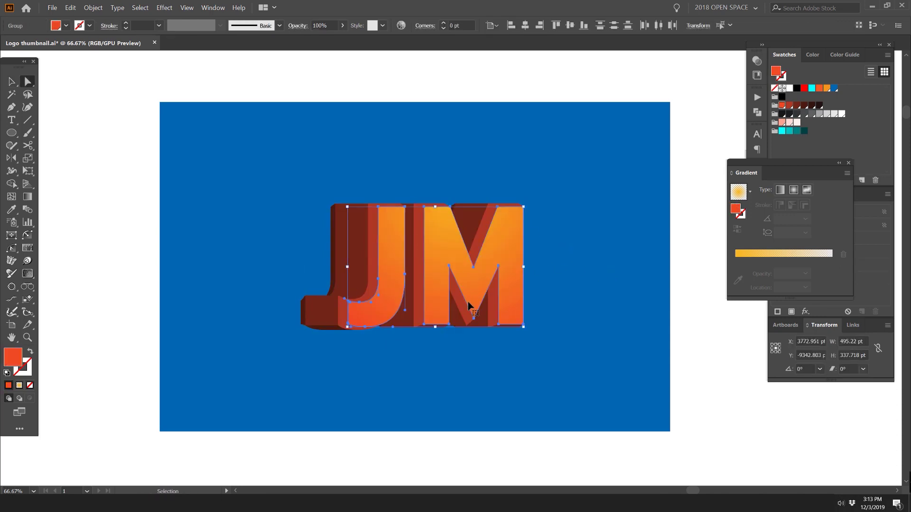
key("ctrl+c")
key("ctrl+v")
left_click_drag(540, 270, 654, 285)
left_click_drag(631, 161, 556, 169)
left_click_drag(559, 249, 588, 237)
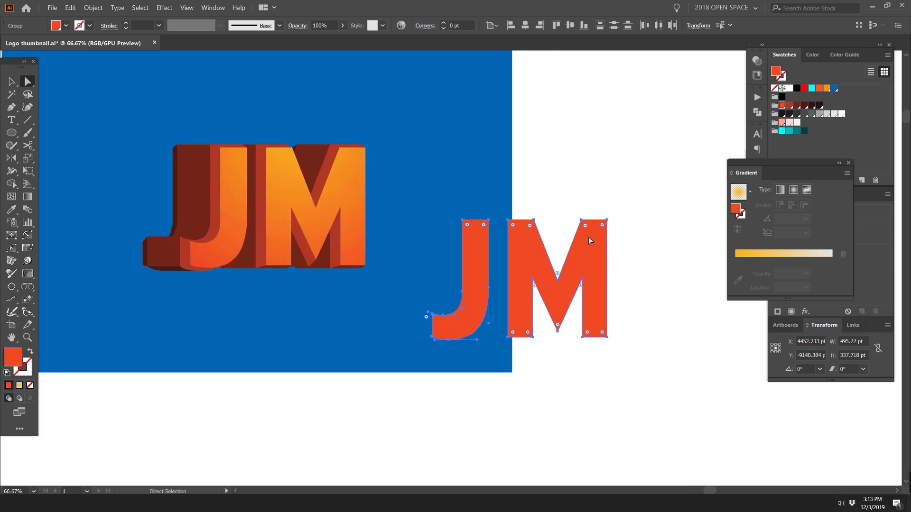
Step: Apply the yellow-orange-to-transparent gradient to the duplicate letters as a stroke, leaving them without a fill
left_click_drag(777, 164, 615, 170)
left_click(617, 256)
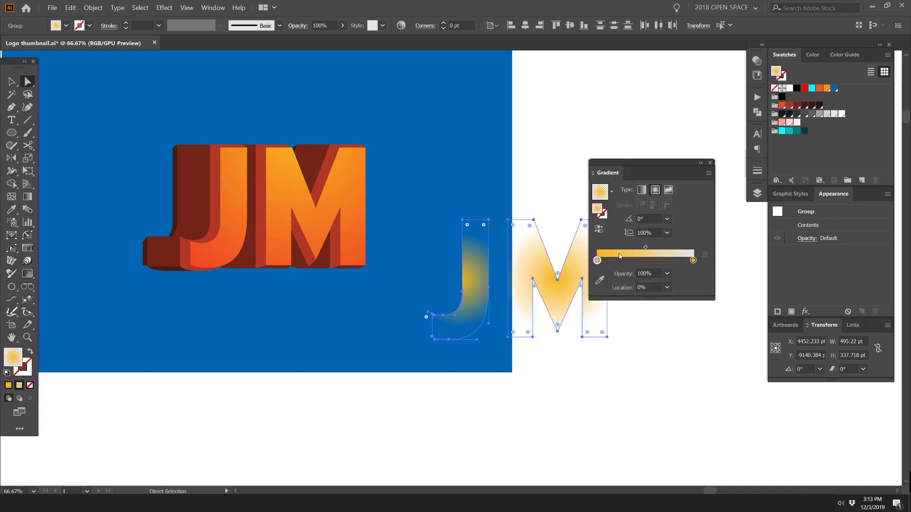
left_click(605, 217)
left_click_drag(622, 162, 667, 159)
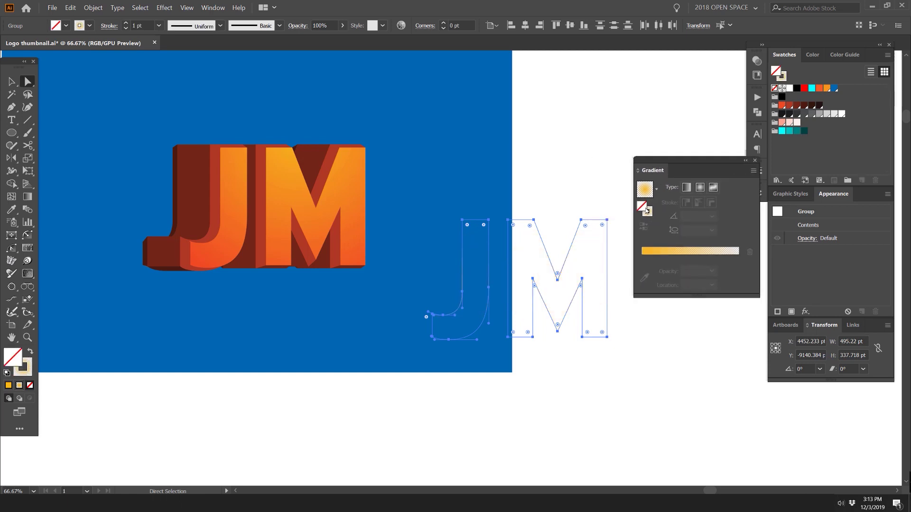
left_click(647, 216)
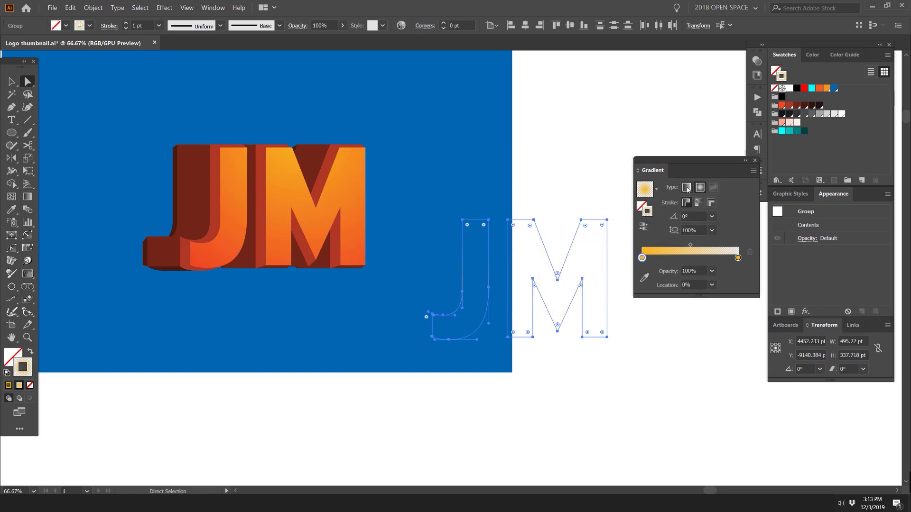
Step: Change the duplicate letters' stroke gradient to the linear type
left_click_drag(690, 165, 626, 176)
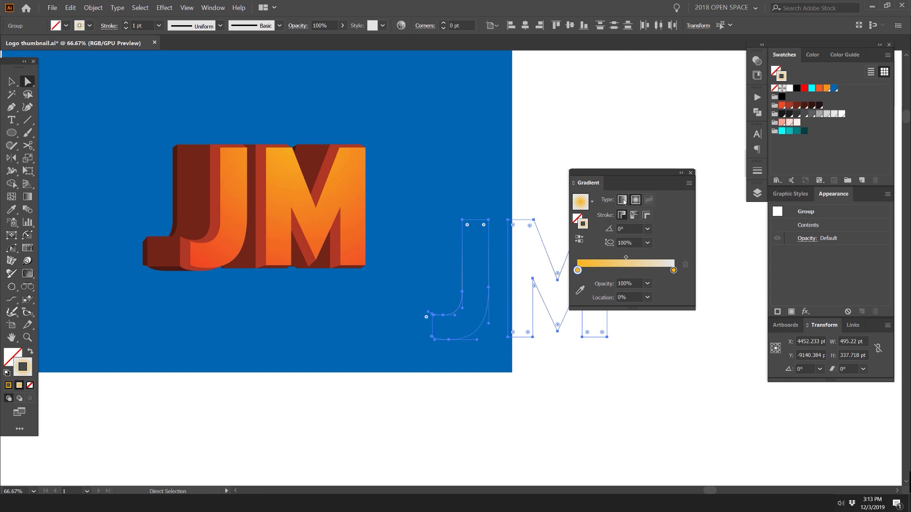
left_click(622, 201)
left_click_drag(622, 172, 653, 168)
scroll(519, 230, "up", 4, "alt")
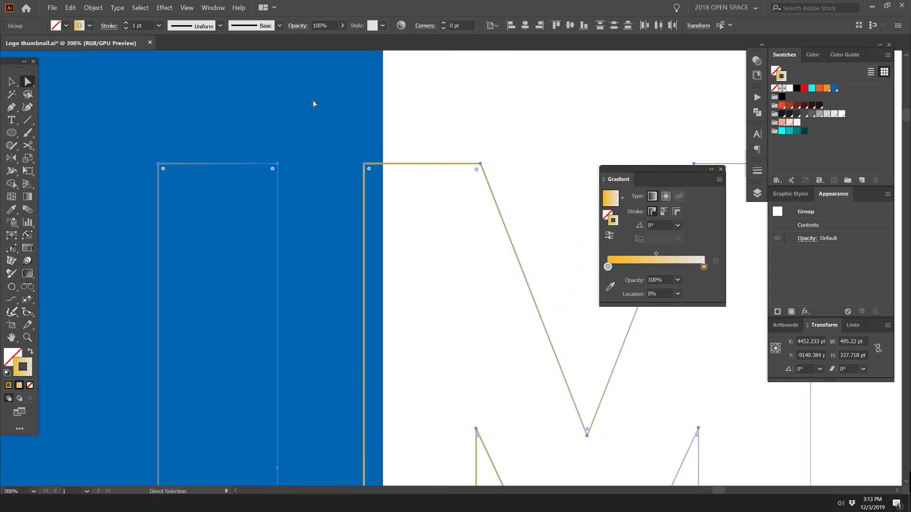
Step: Set the duplicate letters' stroke weight to 3 pt and shift the gradient midpoint to about 20% location
left_click(127, 24)
left_click(126, 24)
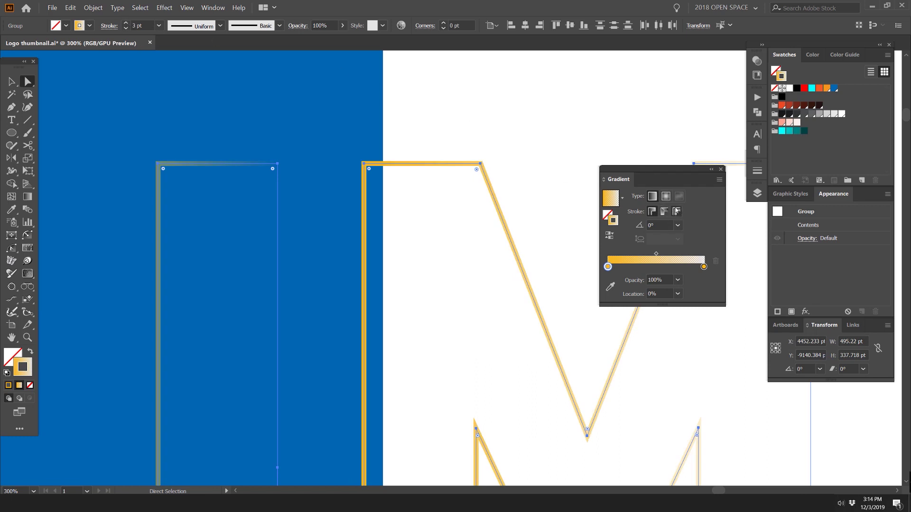
left_click_drag(656, 254, 637, 254)
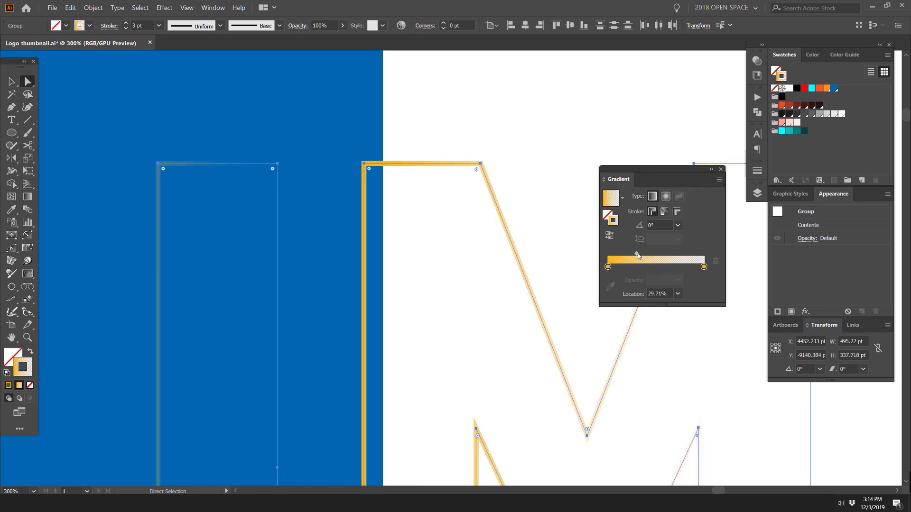
left_click_drag(630, 256, 627, 254)
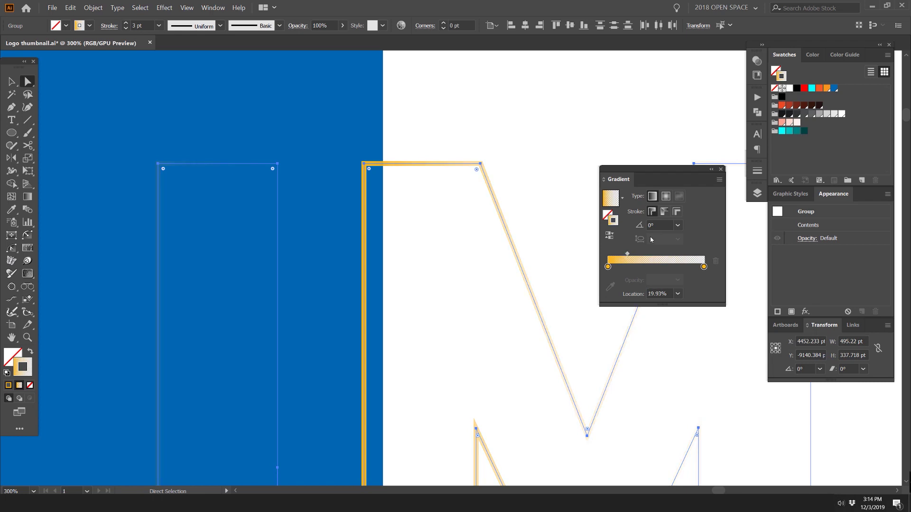
Step: Set the stroke gradient's angle to 90° and reverse its direction
double_click(667, 225)
type("90")
key("Return")
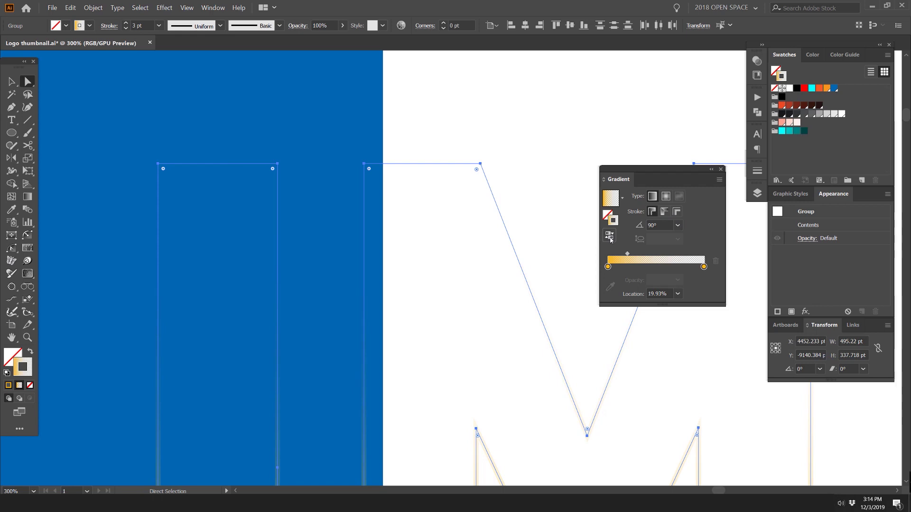
left_click(609, 236)
Step: Move the gradient-stroked letter outlines onto the front faces of the 3D logo
key("ctrl+1")
left_click_drag(388, 136, 532, 213)
key("v")
key("ctrl+minus")
key("ctrl+minus")
left_click_drag(656, 176, 697, 189)
left_click(549, 228)
left_click_drag(525, 237, 257, 185)
key("ctrl+z")
left_click(495, 238, "shift")
Step: Set the blending mode of the gradient-stroked letter outlines to Color Dodge and deselect them
scroll(551, 224, "up", 2)
key("ctrl+minus")
key("ctrl+plus")
key("ctrl+plus")
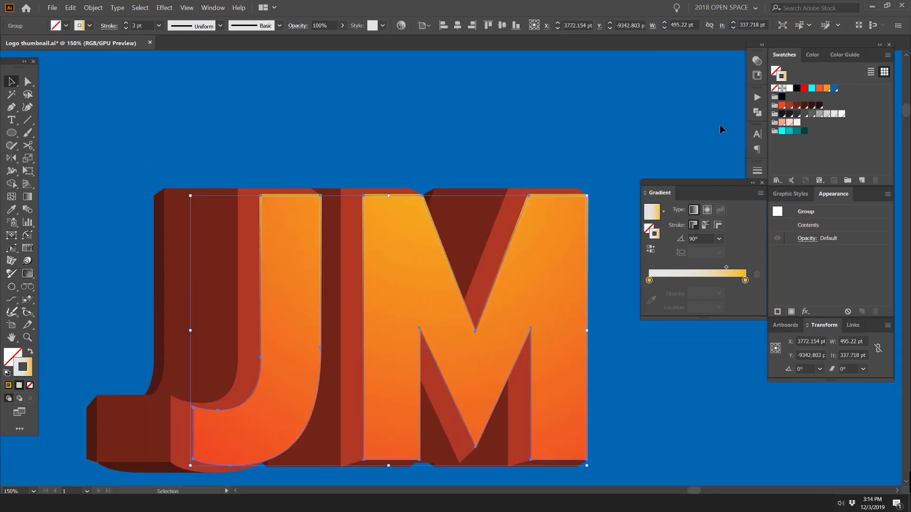
left_click(757, 62)
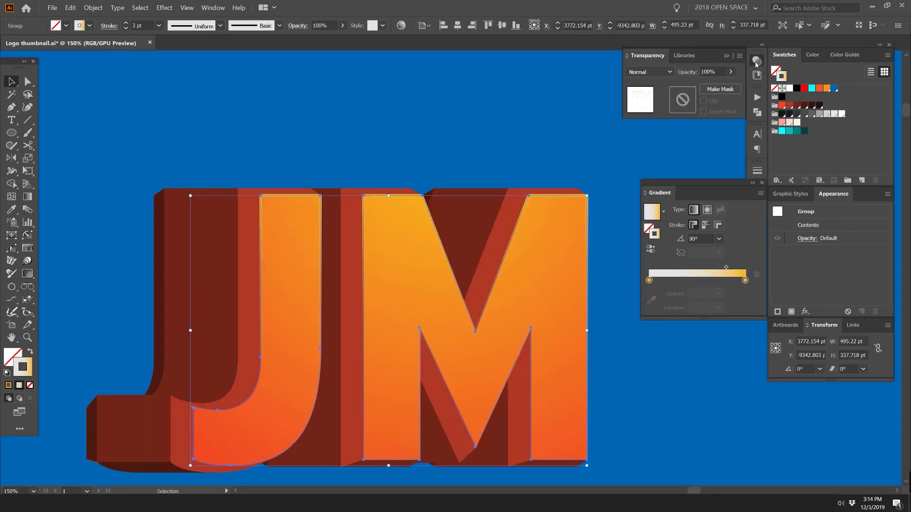
left_click(648, 72)
left_click(655, 159)
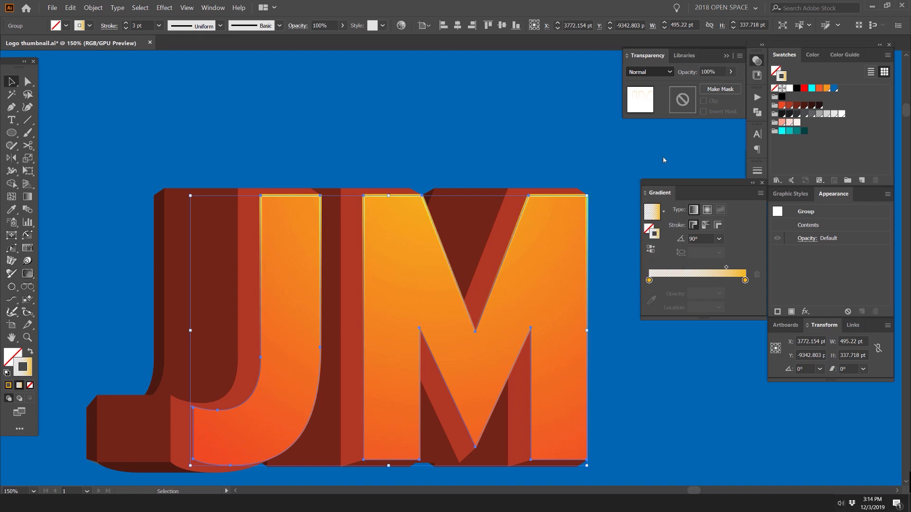
scroll(547, 211, "up", 2)
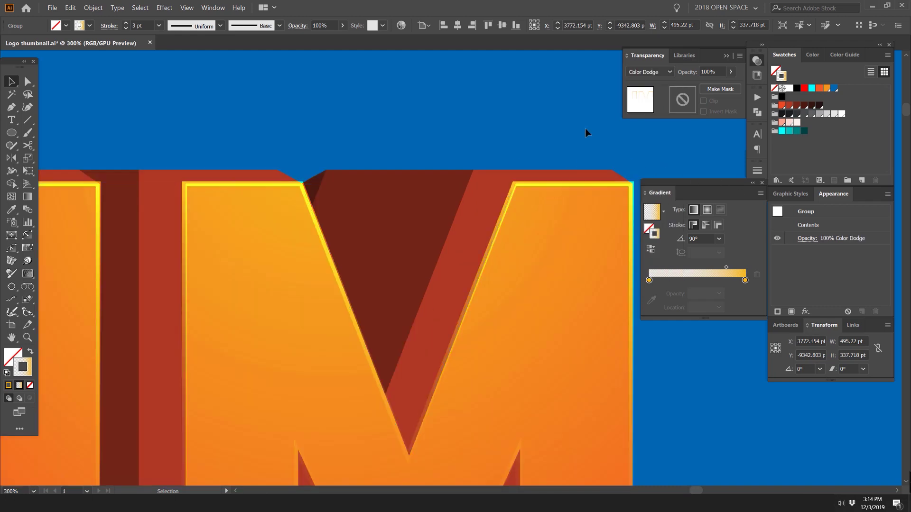
left_click(566, 126)
Step: Select the gradient-stroked letter outlines and align their 3 pt stroke to the inside
scroll(566, 126, "down", 4)
scroll(463, 126, "up", 2)
scroll(509, 127, "down", 2)
scroll(431, 153, "up", 6)
left_click(473, 172)
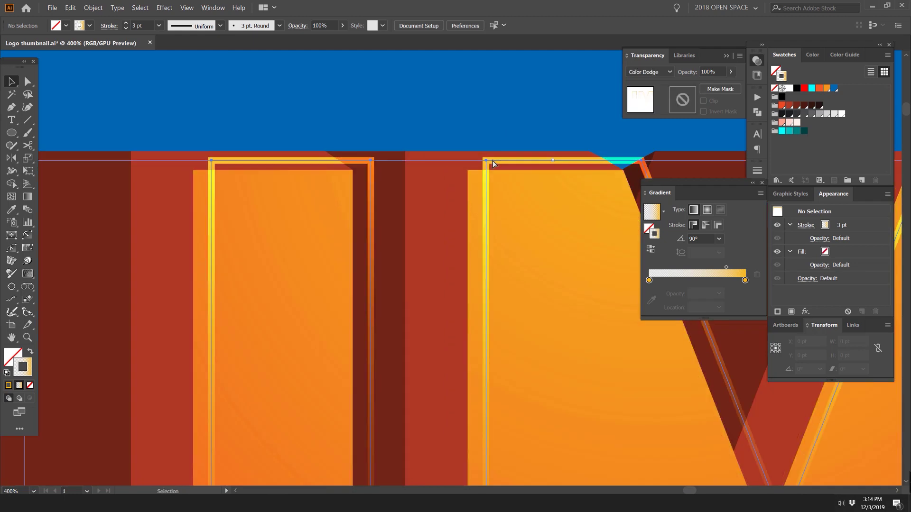
mouse_move(754, 194)
left_mouse_down()
mouse_move(838, 207)
mouse_move(854, 194)
left_mouse_up()
left_click(758, 170)
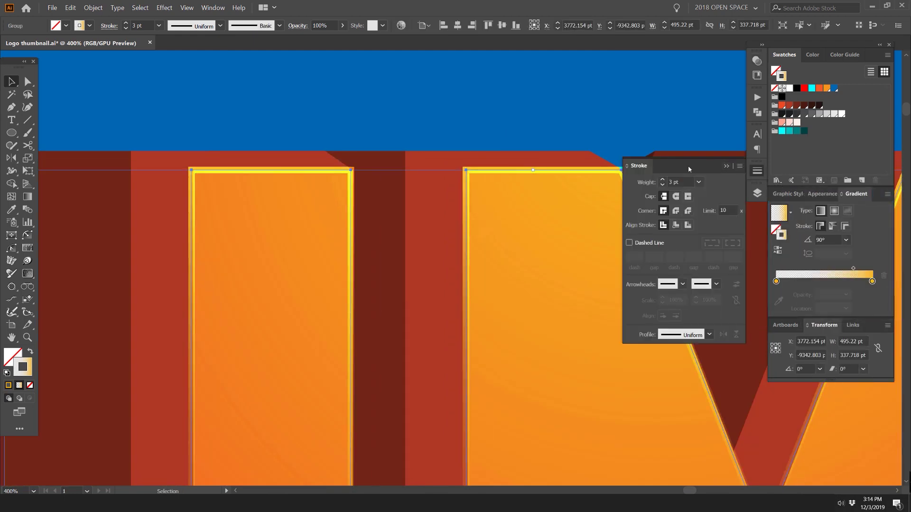
scroll(476, 162, "up", 6)
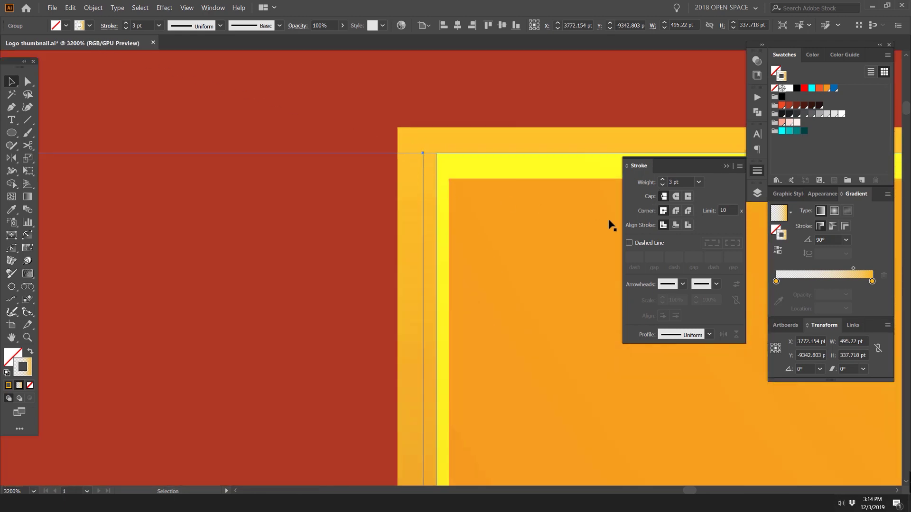
left_click(674, 225)
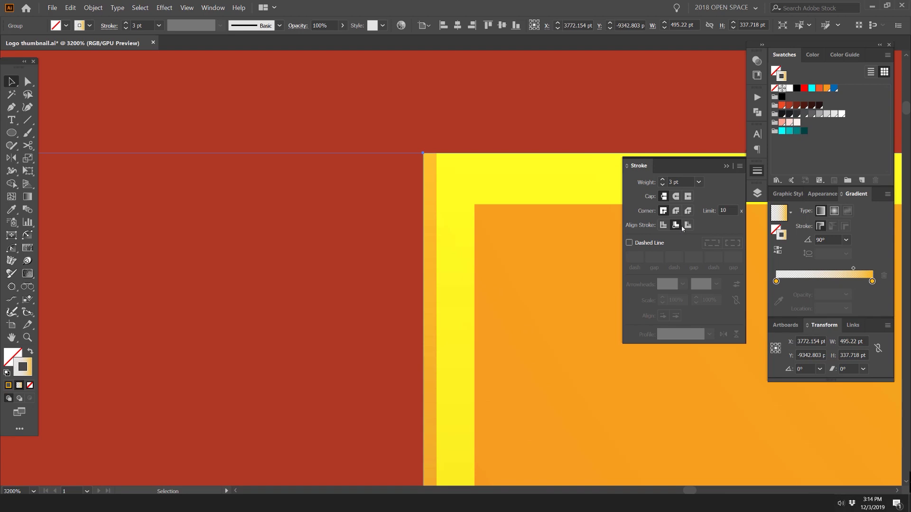
left_click(688, 227)
left_click(679, 228)
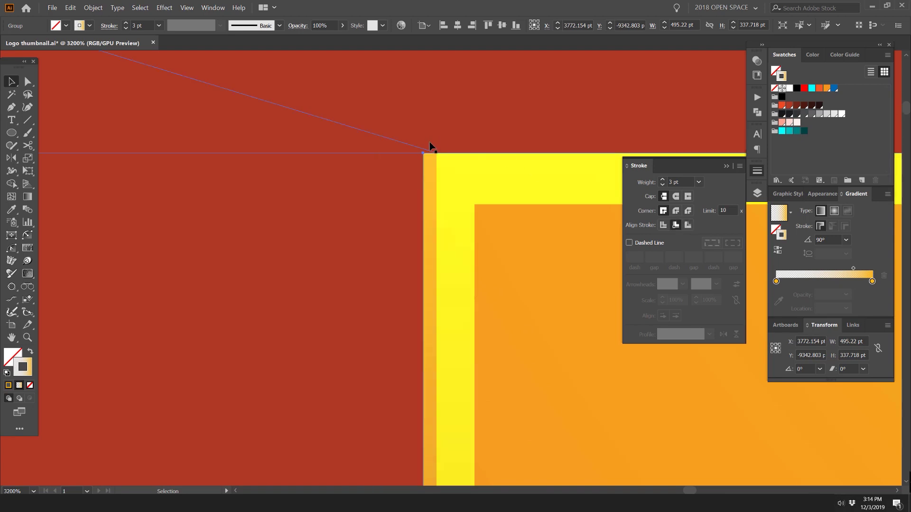
Step: Nudge the gradient-stroked outlines so they line up with the edges of the logo's front faces
scroll(430, 145, "up", 2)
left_click_drag(432, 178, 458, 201)
scroll(458, 202, "down", 9)
scroll(474, 142, "down", 5)
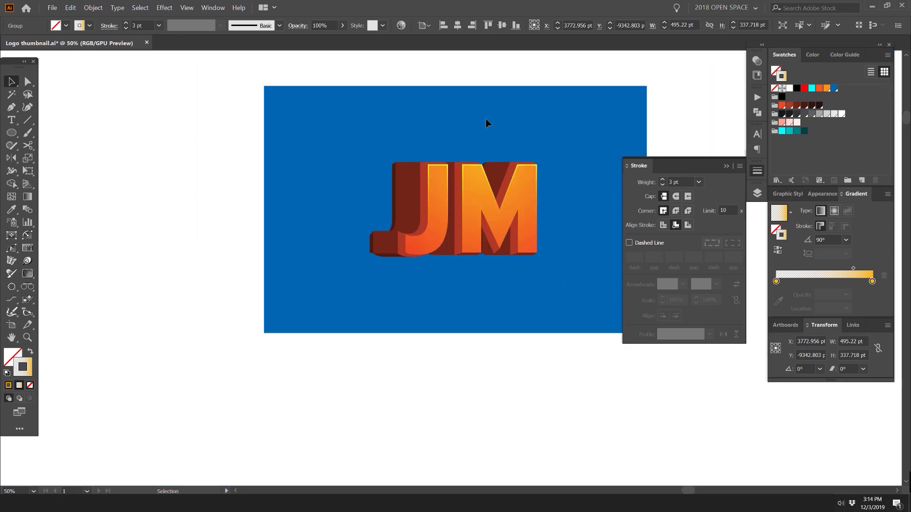
Step: Group the gradient-stroked outlines with the rest of the 3D JM logo, keeping it in place, and deselect it
left_click(485, 119)
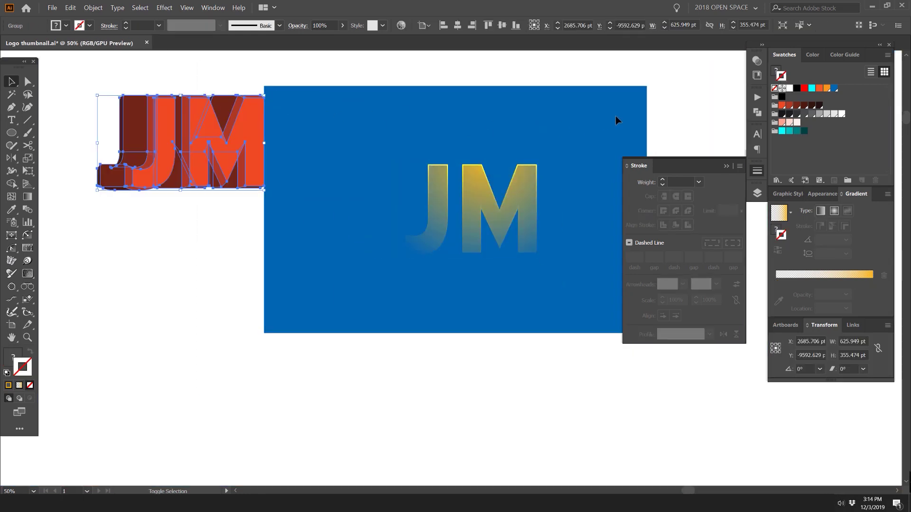
key("ctrl+z")
left_click(691, 82)
left_click_drag(518, 165, 472, 74)
key("ctrl+z")
left_click(525, 205, "shift")
key("ctrl+g")
left_click_drag(525, 195, 214, 174)
key("ctrl+z")
left_click(496, 366)
Step: Examine the whole JM logo on its blue background with the interface panels hidden
left_click_drag(529, 184, 324, 178)
left_click_drag(470, 166, 233, 115)
left_click_drag(545, 113, 474, 118)
scroll(474, 118, "up", 1)
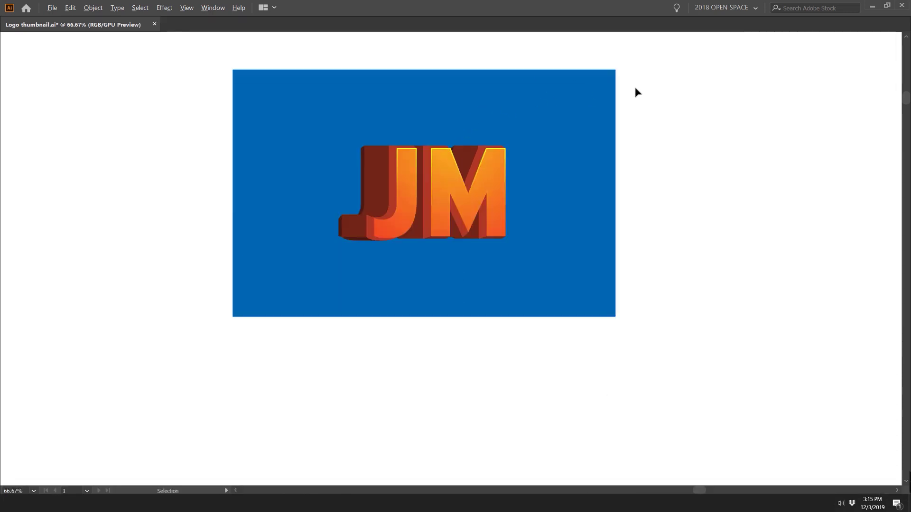
scroll(666, 97, "down", 1)
left_click_drag(670, 88, 673, 121)
scroll(569, 198, "up", 2)
left_click(574, 121)
Step: Restore the interface panels and start a Drop Shadow effect on the grouped JM logo
left_click(493, 183)
key("Tab")
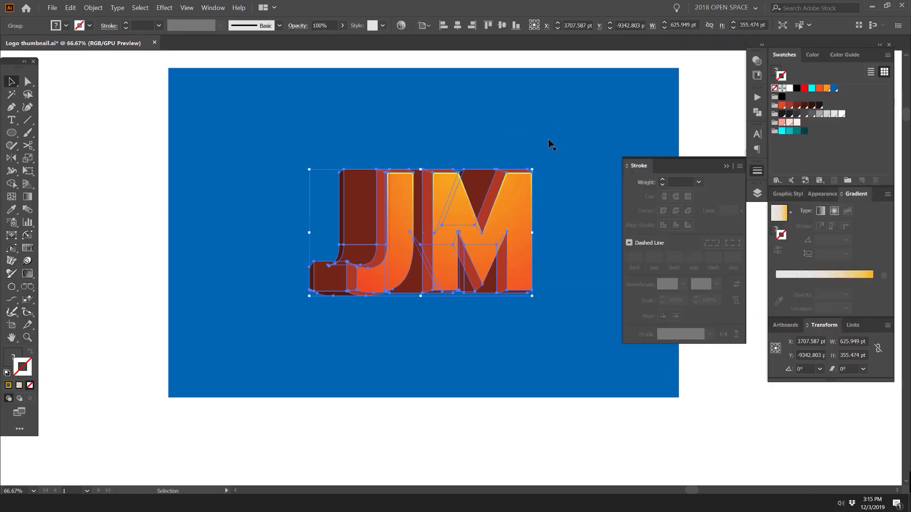
scroll(549, 142, "up", 1)
left_click(756, 171)
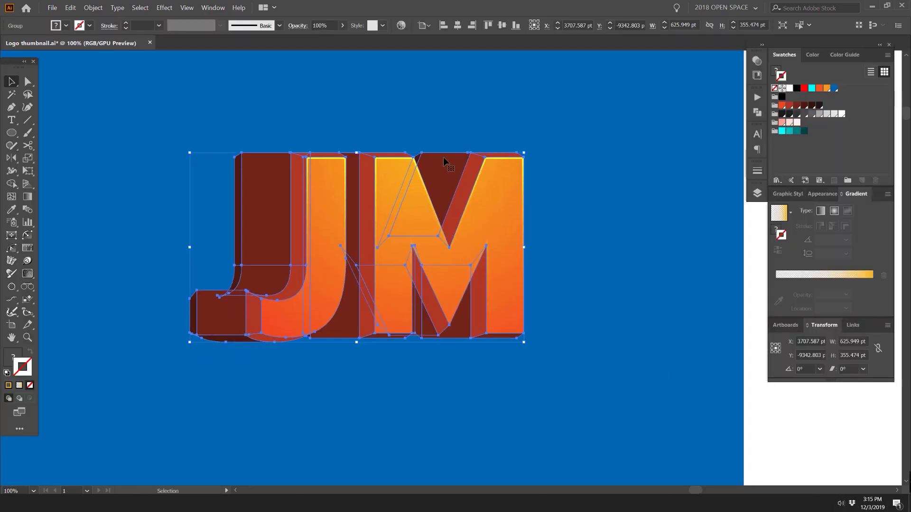
left_click_drag(832, 196, 566, 148)
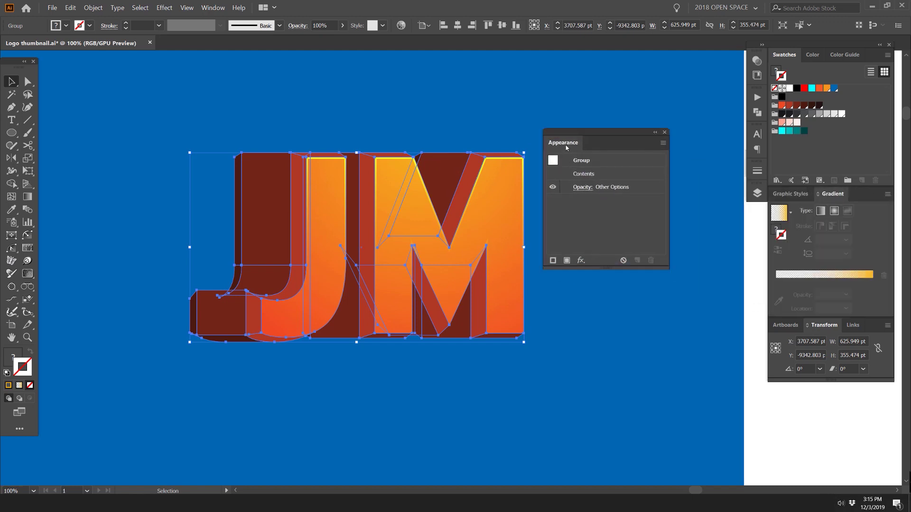
left_click(581, 261)
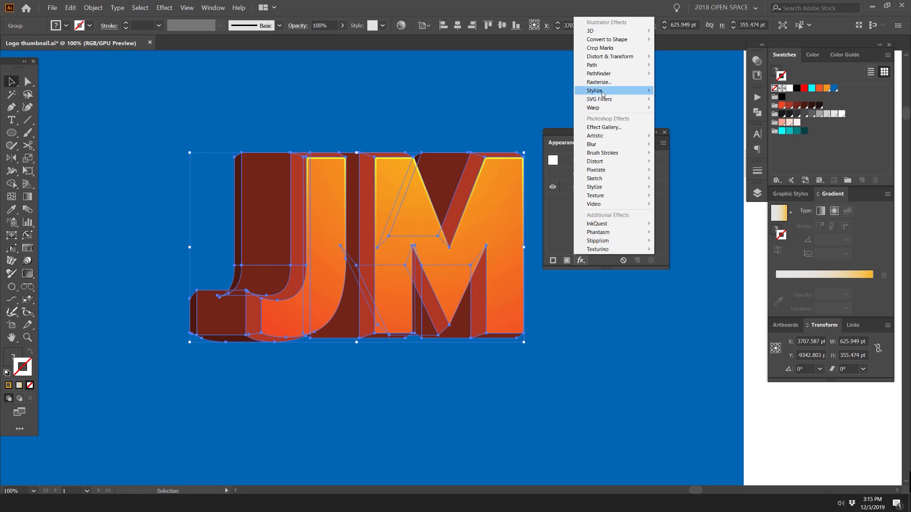
mouse_move(602, 91)
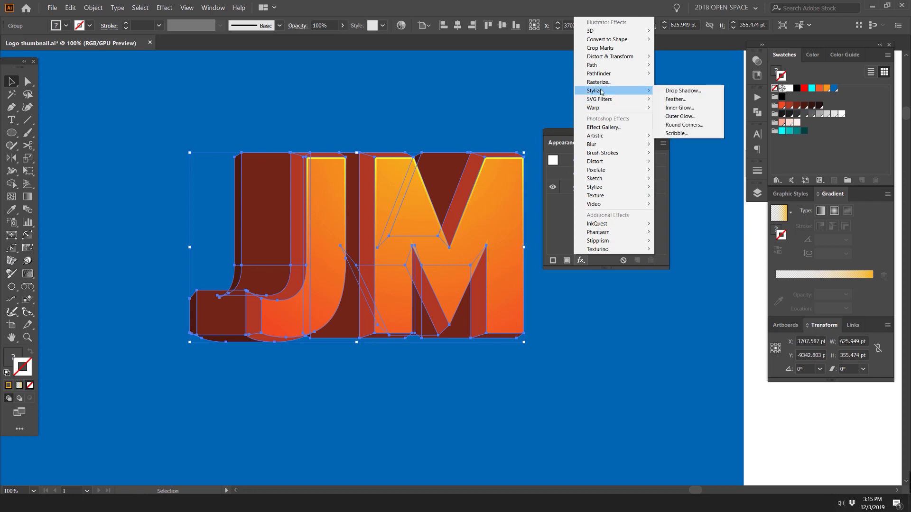
left_click(677, 91)
left_click_drag(786, 186, 627, 166)
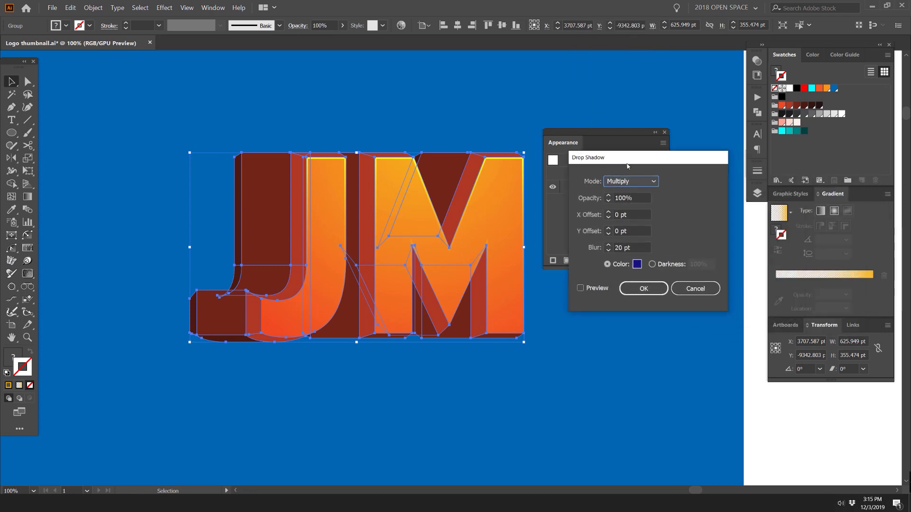
Step: Set the drop shadow's color to a dark blue of about #102D75 and turn on its preview
left_click(637, 265)
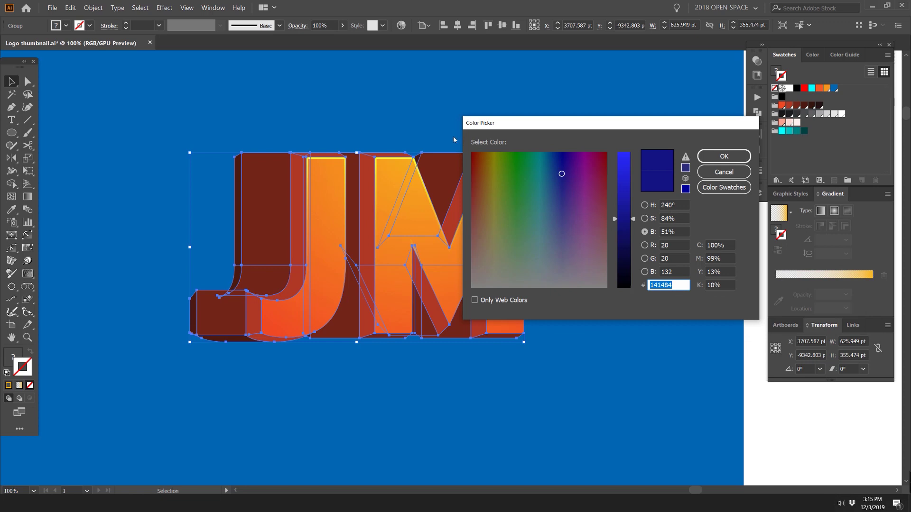
left_click(554, 170)
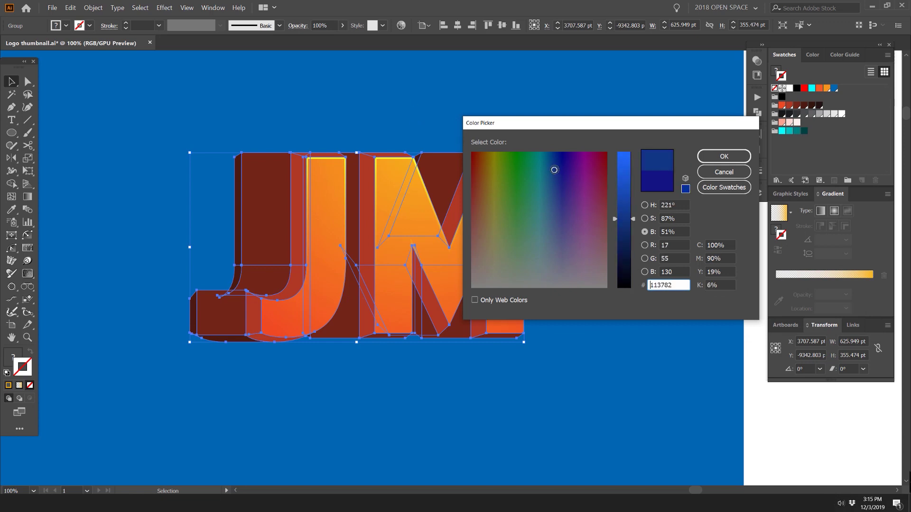
left_click_drag(634, 214, 638, 227)
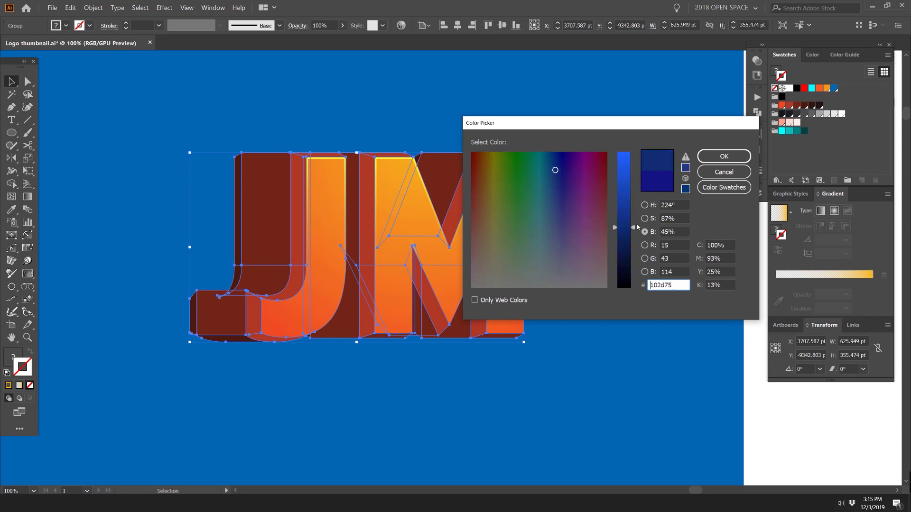
left_click(724, 157)
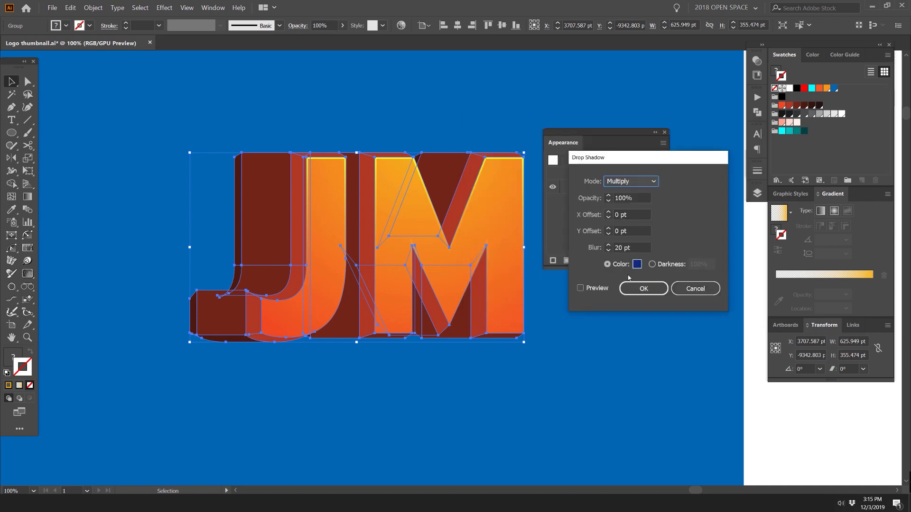
left_click(581, 288)
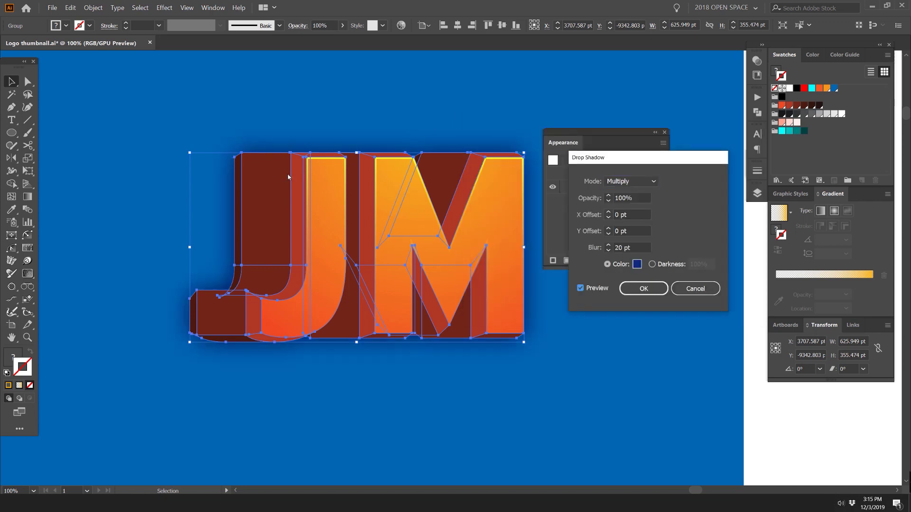
Step: Set the drop shadow's blur to 50 pt and opacity to 60%, and apply the effect
left_click(608, 252)
left_click(607, 246)
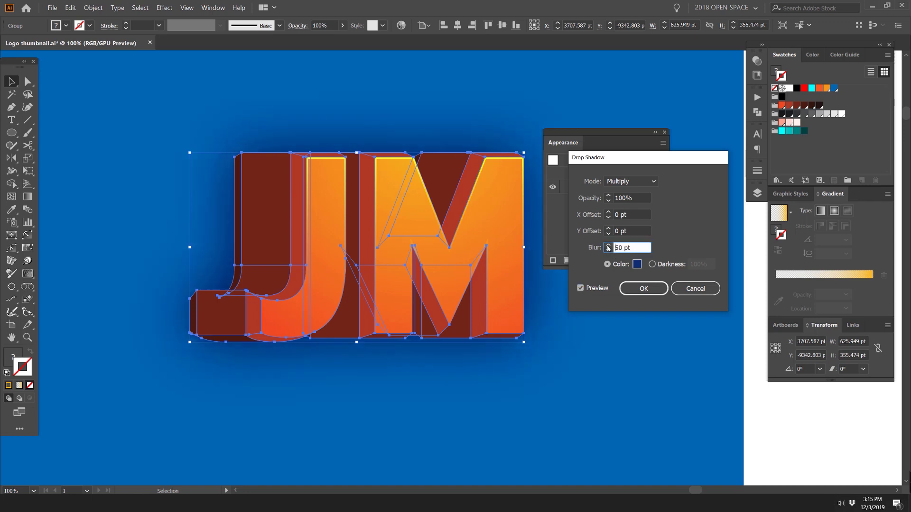
left_click(609, 202)
left_click(608, 201)
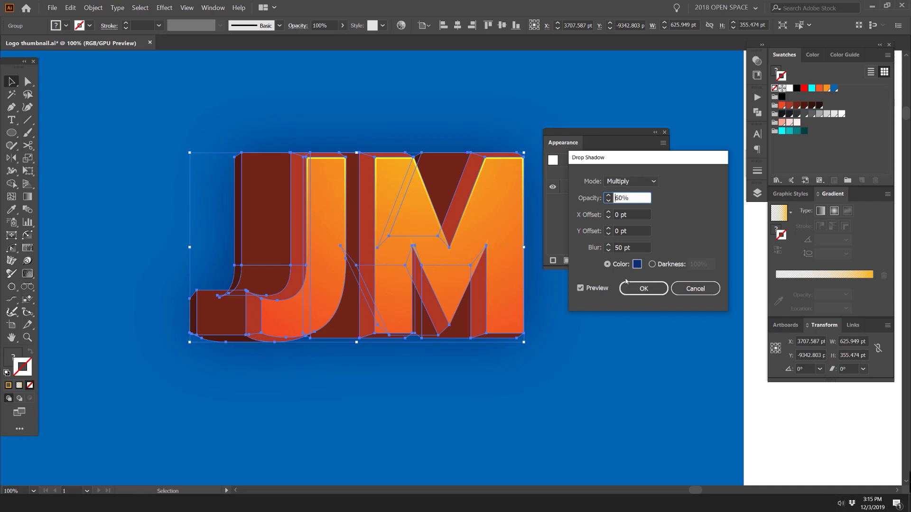
left_click(642, 290)
Step: Hide and show the logo's drop shadow to compare its look with and without the effect
scroll(622, 256, "down", 3)
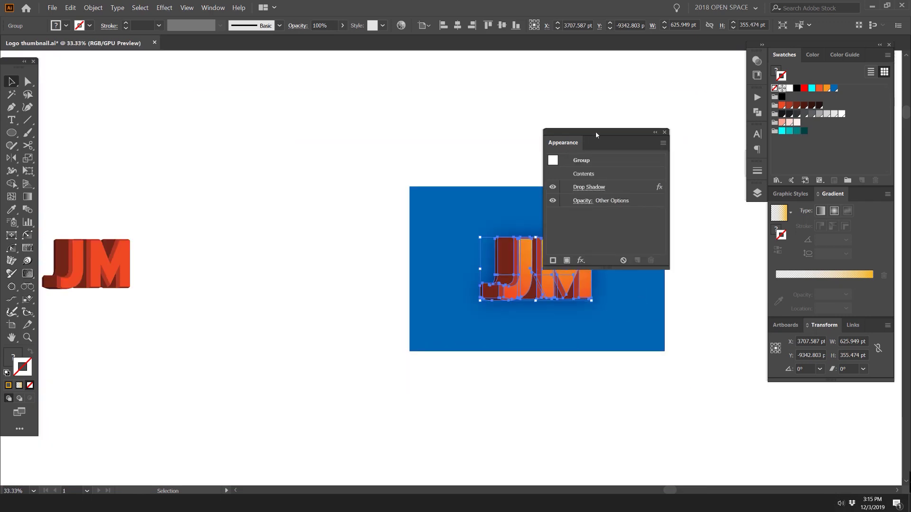
left_click_drag(596, 135, 693, 146)
scroll(608, 230, "up", 3)
left_click_drag(575, 259, 543, 195)
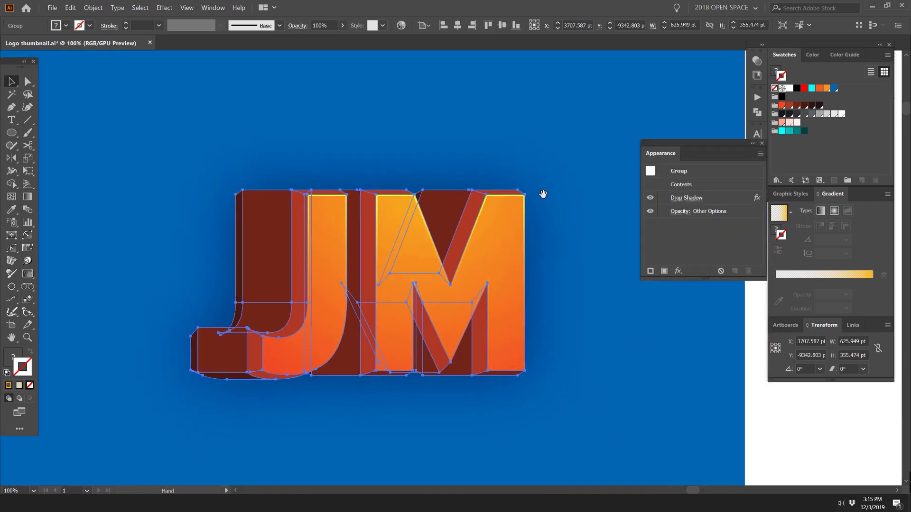
left_click(650, 198)
left_click(626, 213)
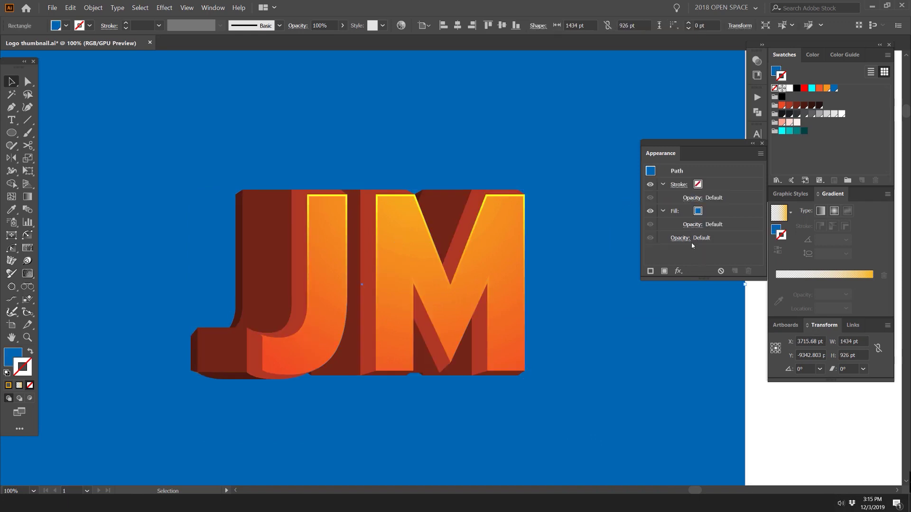
left_click(519, 224)
left_click(473, 192)
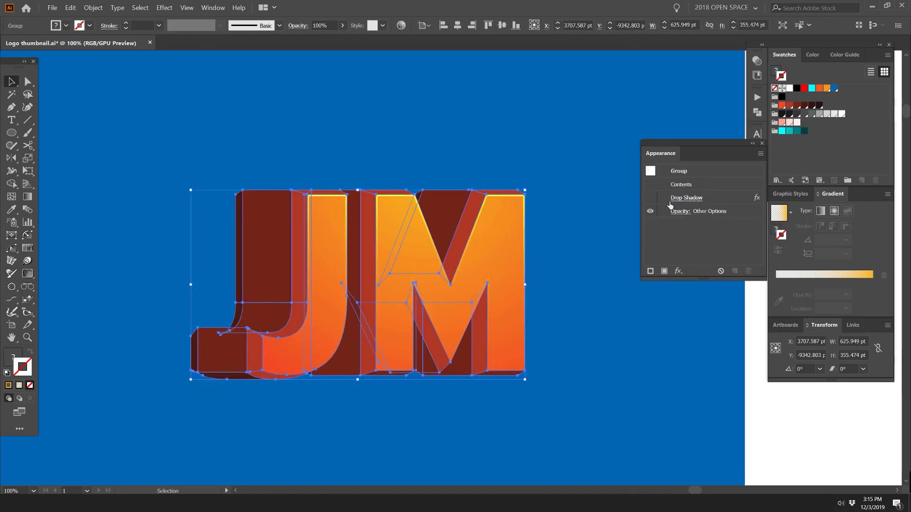
left_click(650, 198)
left_click(584, 165)
scroll(584, 166, "down", 3)
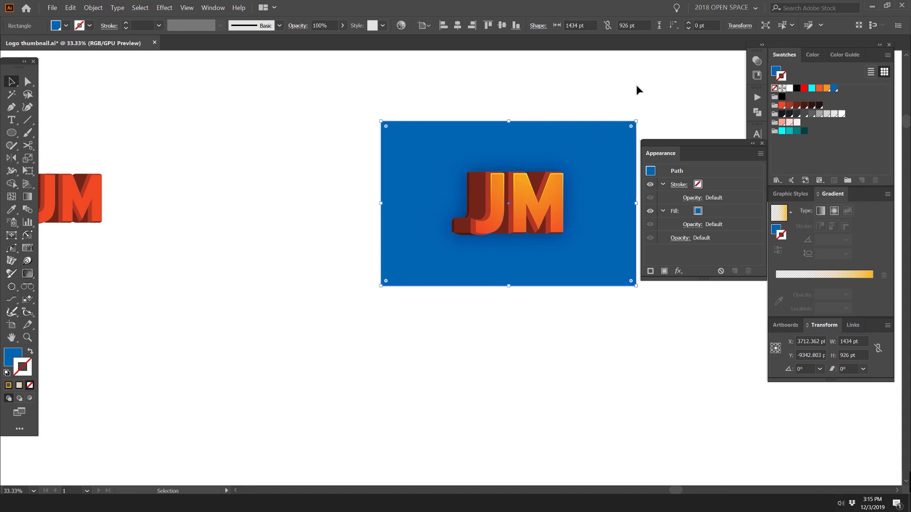
Step: Dock the Appearance panel back beside Gradient and deselect all artwork
left_click_drag(660, 153, 852, 193)
left_click(664, 111)
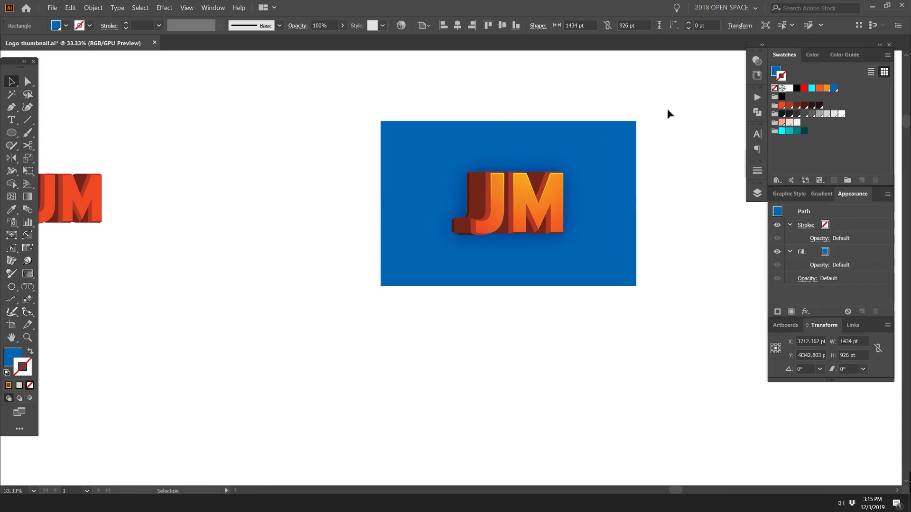
left_click_drag(663, 110, 601, 120)
left_click(548, 172)
left_click(610, 114)
scroll(466, 224, "up", 3)
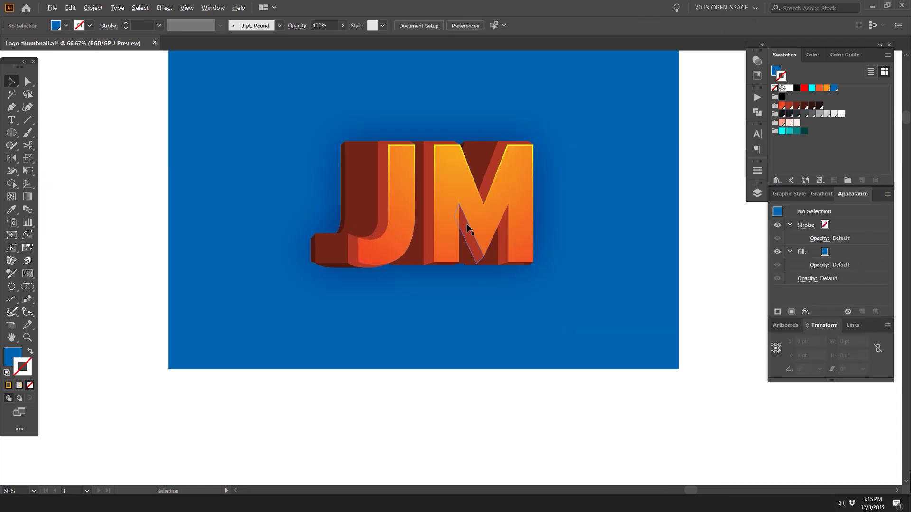
Step: Draw a circle about 878 pt in diameter around the middle of the JM logo
key("l")
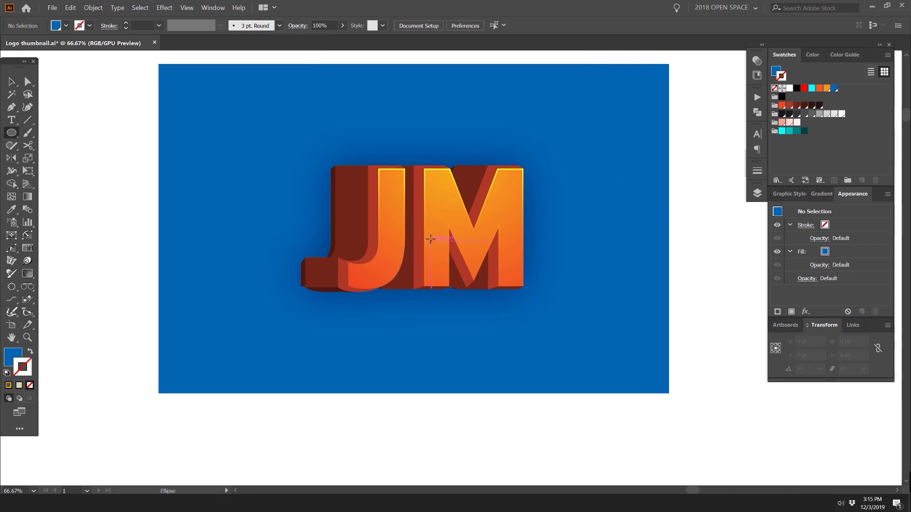
left_click_drag(431, 239, 597, 346)
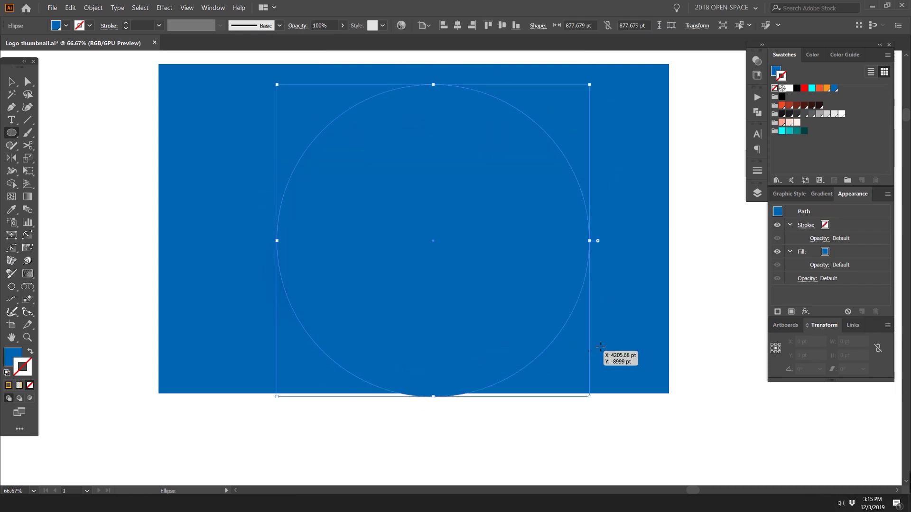
left_click_drag(665, 130, 622, 149)
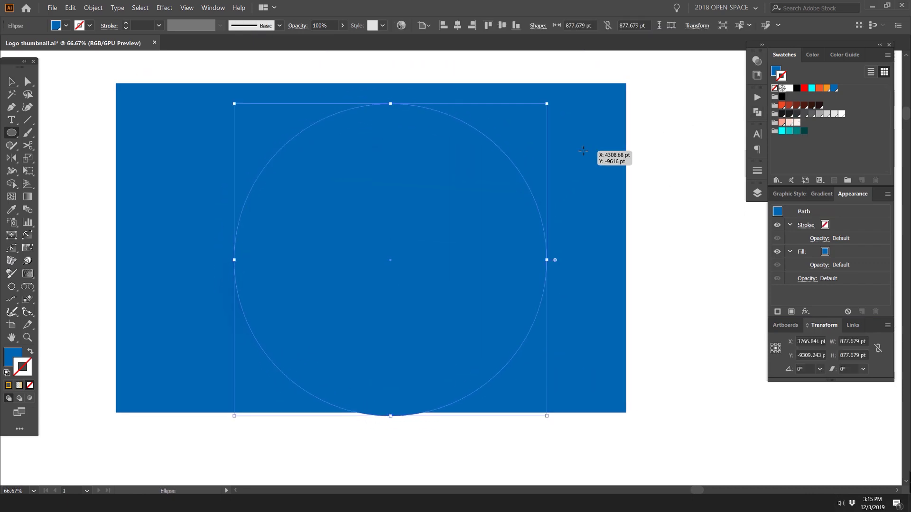
Step: Swap the circle's blue fill to its stroke and set the stroke weight to 40 pt
key("shift+x")
key("v")
left_click(125, 23, "shift")
left_click(126, 23, "shift")
left_click(126, 23, "shift")
left_click(125, 22, "shift")
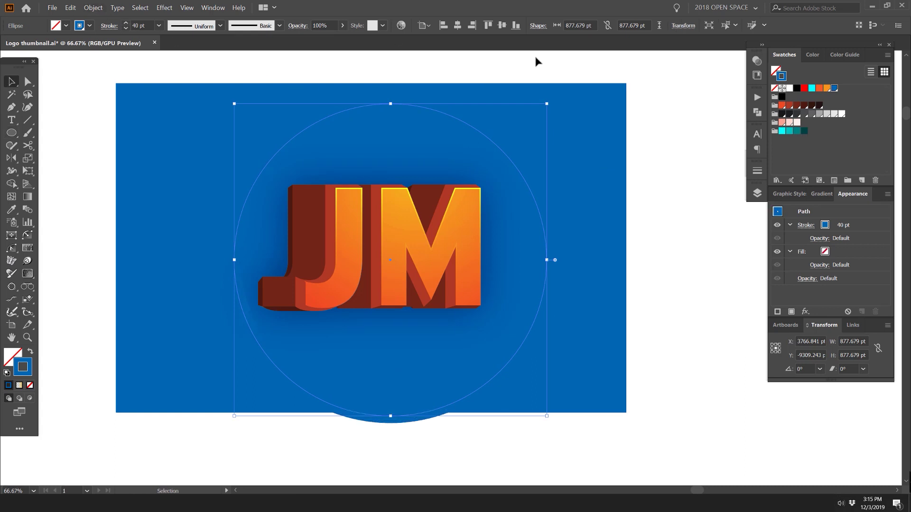
Step: Color the circle's stroke orange-red and move the circle so it is centered on the logo
left_click(781, 105)
left_click_drag(423, 110, 403, 107)
Step: Set the circle's blending mode to Multiply and its stroke color to the background's blue swatch
left_click(757, 61)
left_click(665, 73)
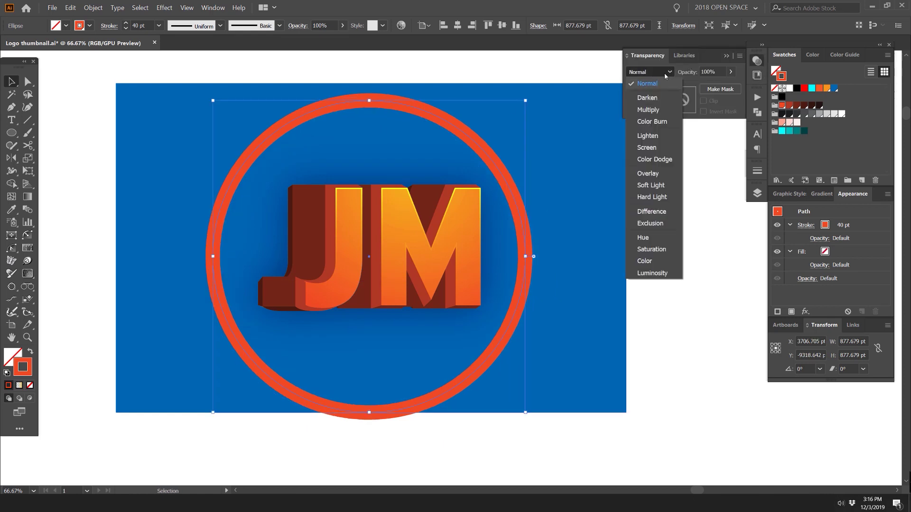
left_click(656, 110)
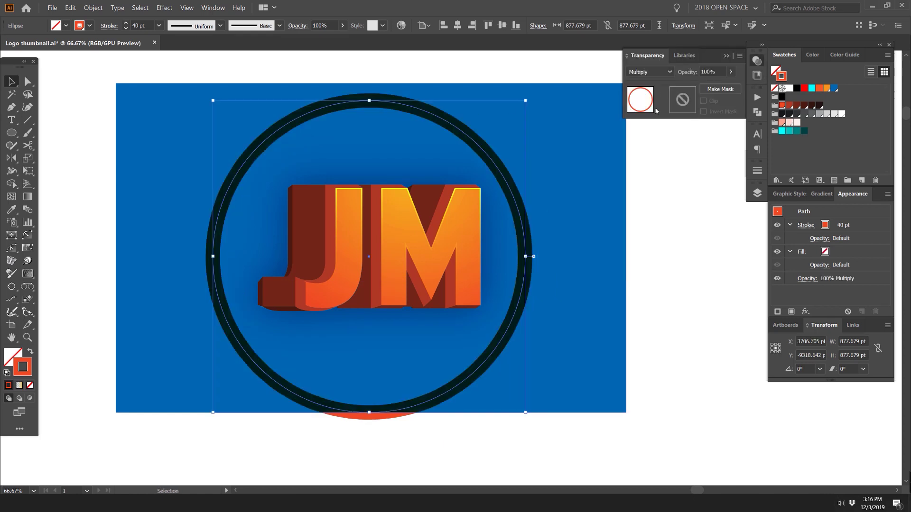
left_click(834, 89)
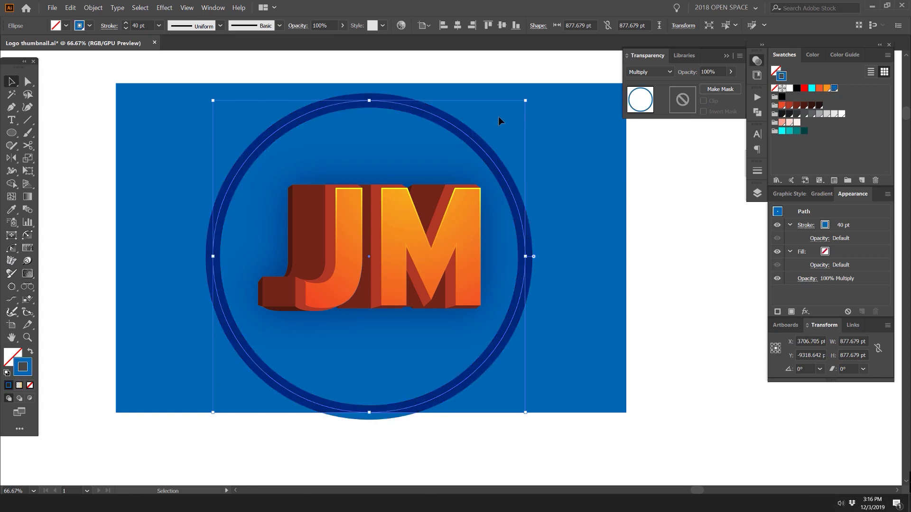
Step: Set the circle's stroke weight to 120 pt and scale it down around its center to about 404 pt in diameter
left_click(126, 22)
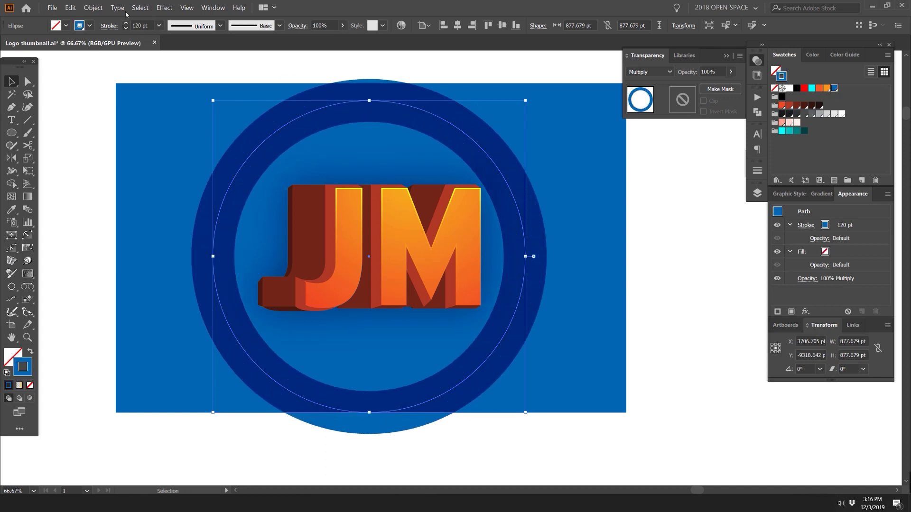
left_click_drag(370, 100, 403, 184)
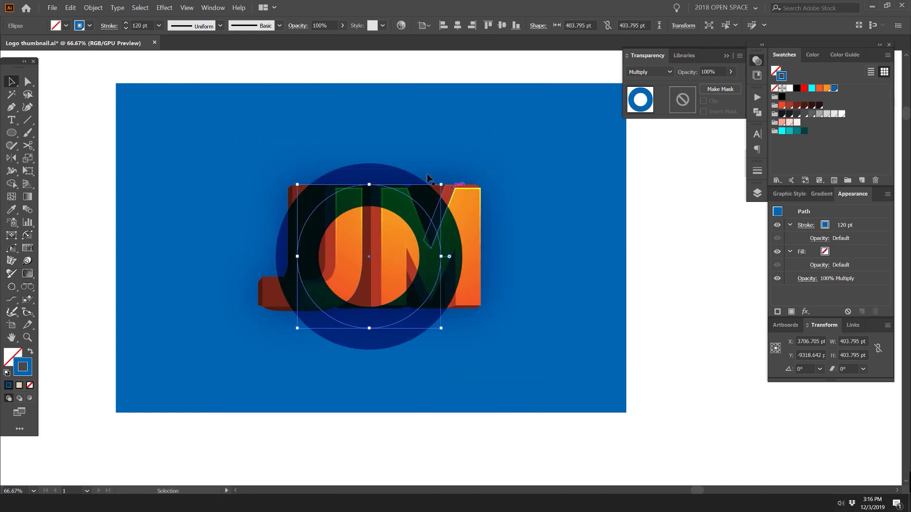
Step: Expand the circle's fill and stroke into a ring shape behind the logo and set the ring's opacity to 30%
left_click(87, 8)
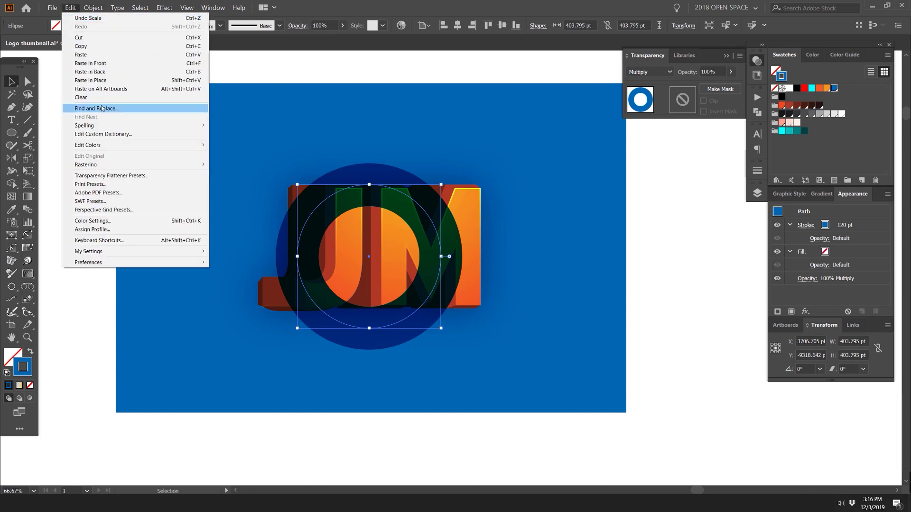
left_click(91, 7)
left_click(90, 7)
left_click(97, 192)
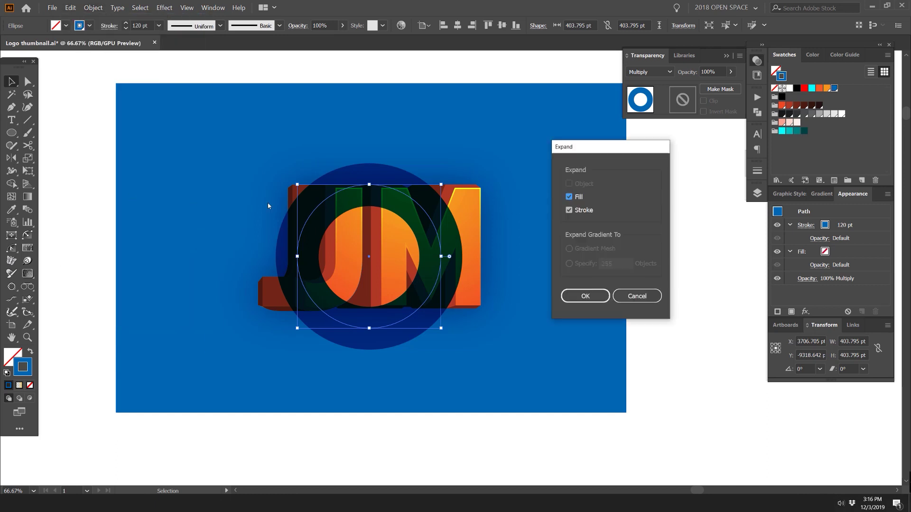
left_click(585, 296)
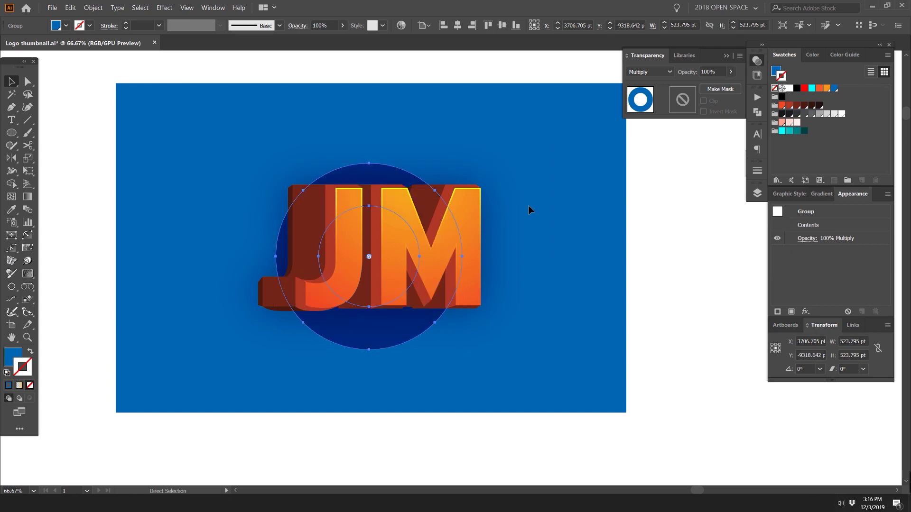
key("v")
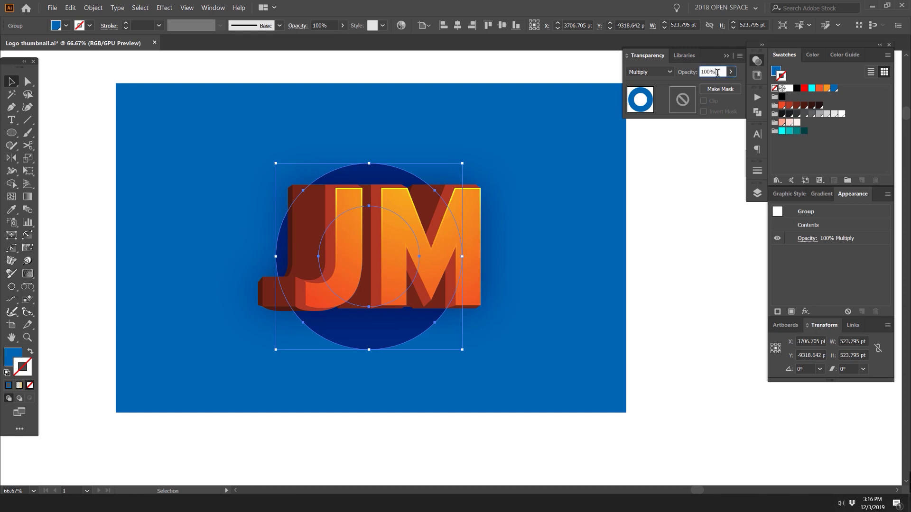
scroll(717, 71, "down", 9)
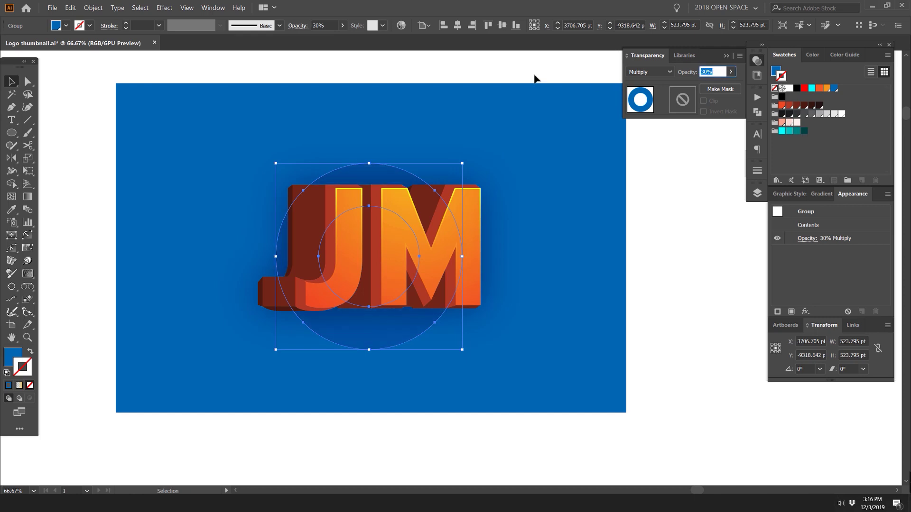
Step: Duplicate the ring concentrically, scaled up to about 974 pt in diameter, and set the copy's opacity to 60%
left_click(370, 186)
left_click_drag(400, 168, 431, 154)
key("ctrl+z")
key("v")
left_click_drag(463, 164, 576, 87)
key("ctrl+minus")
key("a")
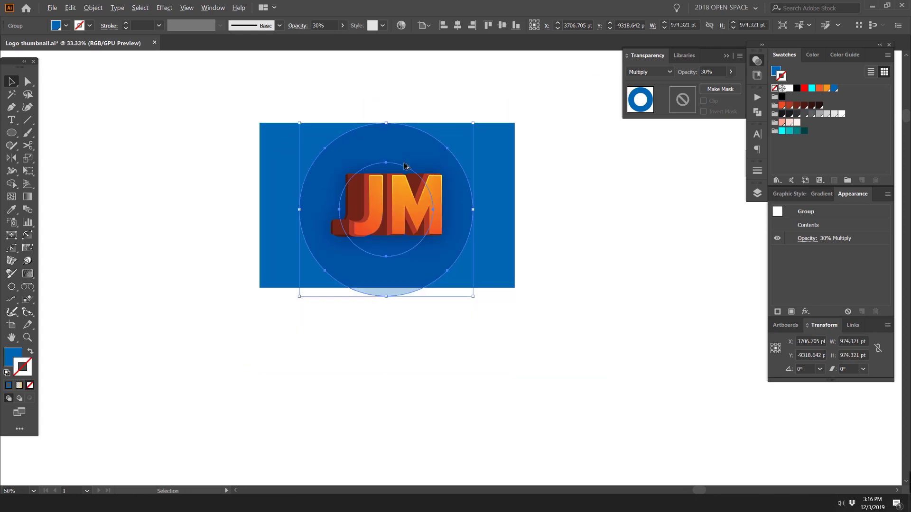
type("60")
key("Return")
key("v")
scroll(516, 96, "up", 1)
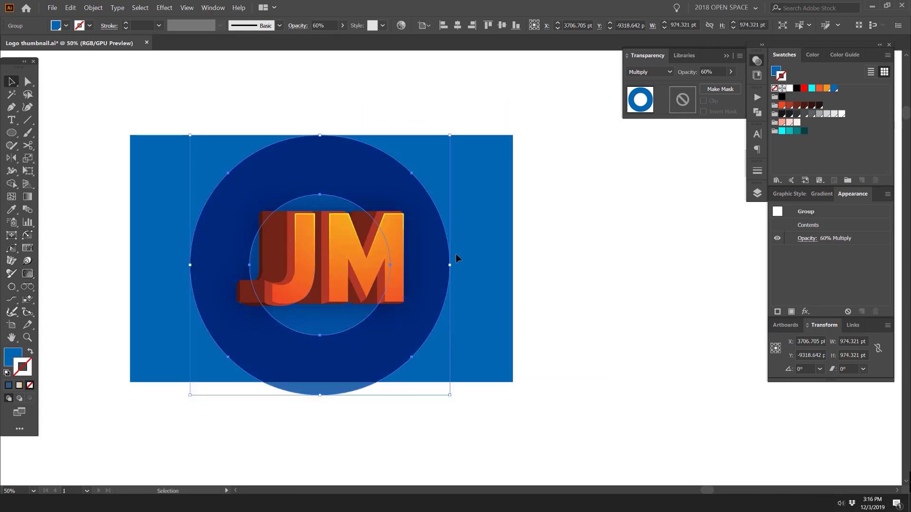
Step: Duplicate the 974 pt ring concentrically, scaled up to about 1805 pt in diameter, and set the copy's opacity to 90%
left_click_drag(453, 264, 561, 233)
double_click(707, 72)
type("90")
key("Return")
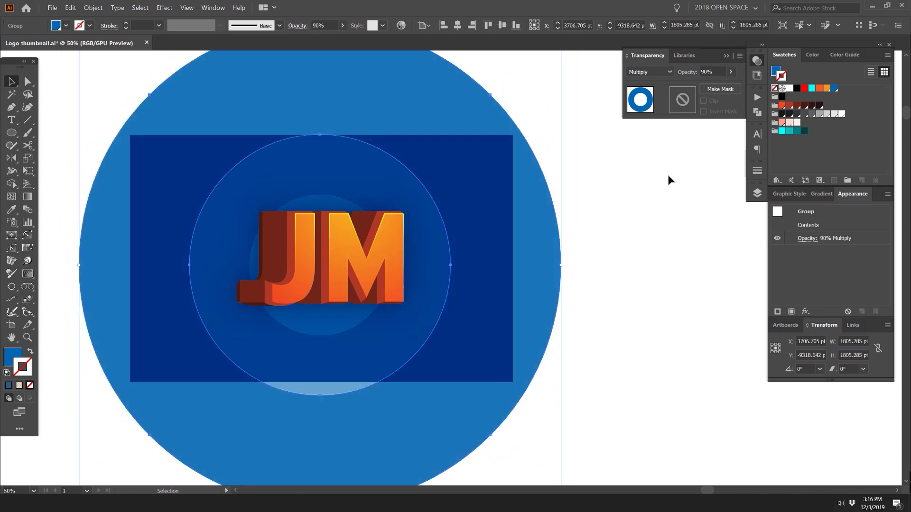
Step: Draw a rectangle about 1437 × 928 pt over the blue background and use it as a clipping mask for the outermost ring
scroll(667, 179, "down", 3)
left_click(665, 179)
left_click(756, 60)
scroll(626, 156, "up", 3)
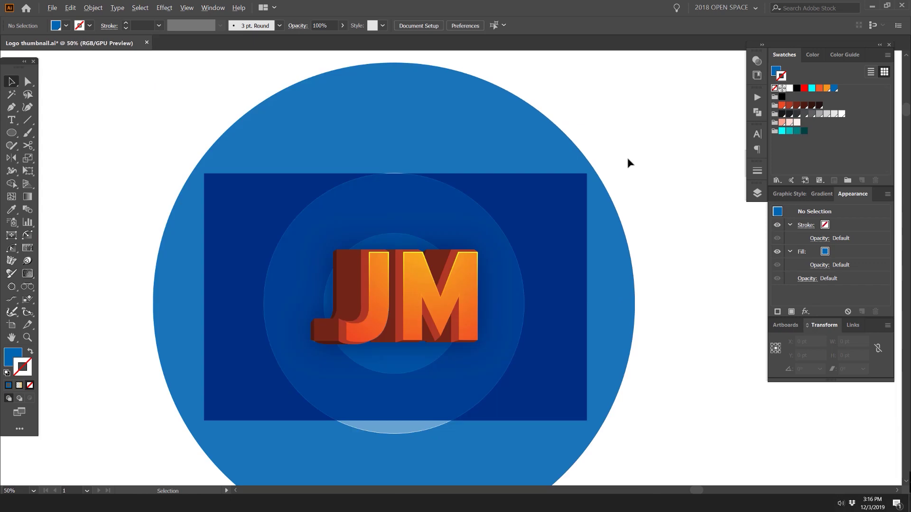
key("m")
scroll(220, 163, "down", 1)
left_click_drag(191, 145, 574, 395)
left_click(596, 363, "shift")
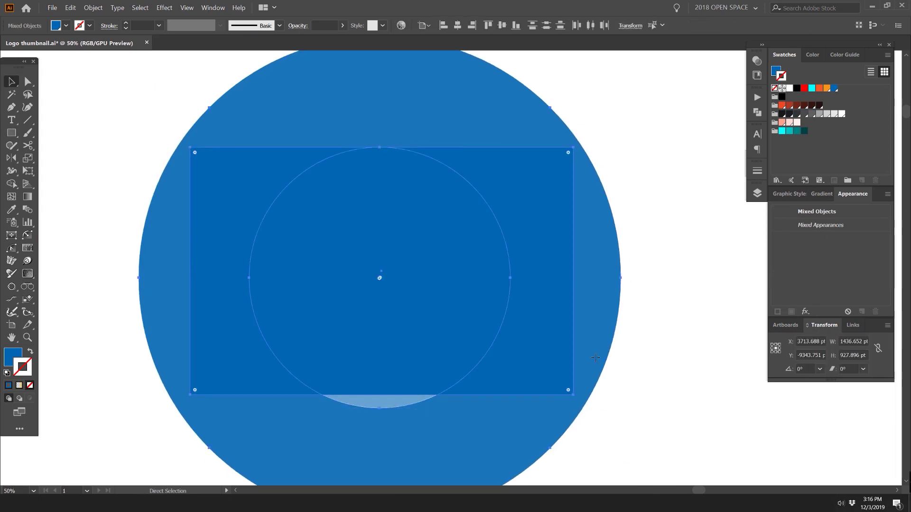
key("ctrl+7")
left_click(635, 217)
left_click_drag(546, 181, 633, 92)
key("ctrl+z")
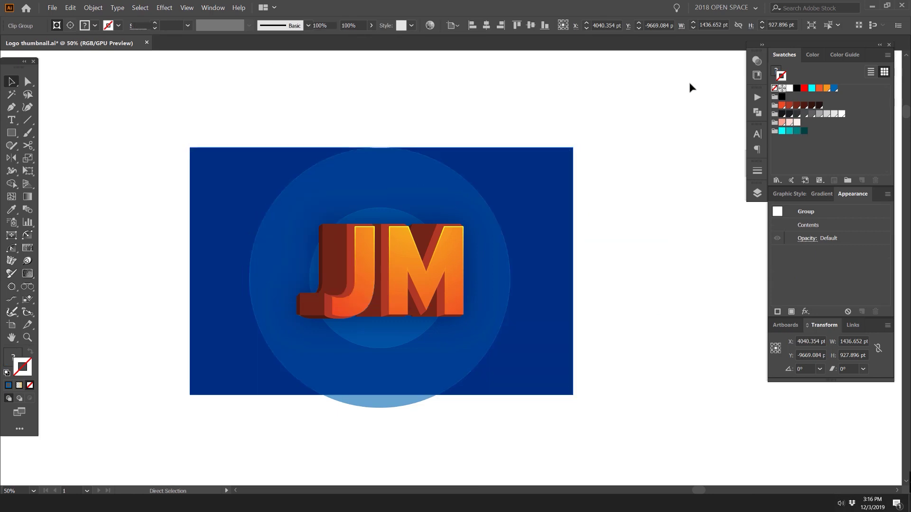
left_click(617, 138)
scroll(617, 138, "down", 3)
scroll(584, 163, "up", 4)
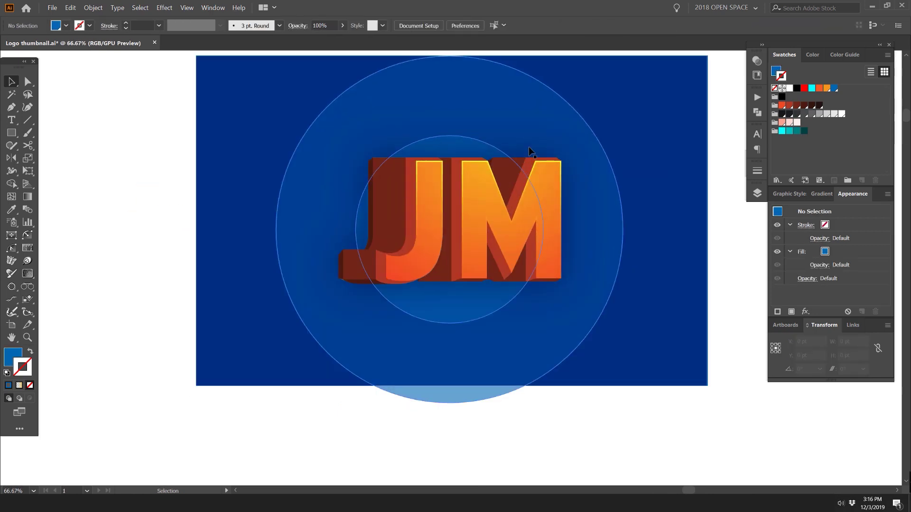
left_click_drag(577, 106, 545, 157)
left_click(450, 117)
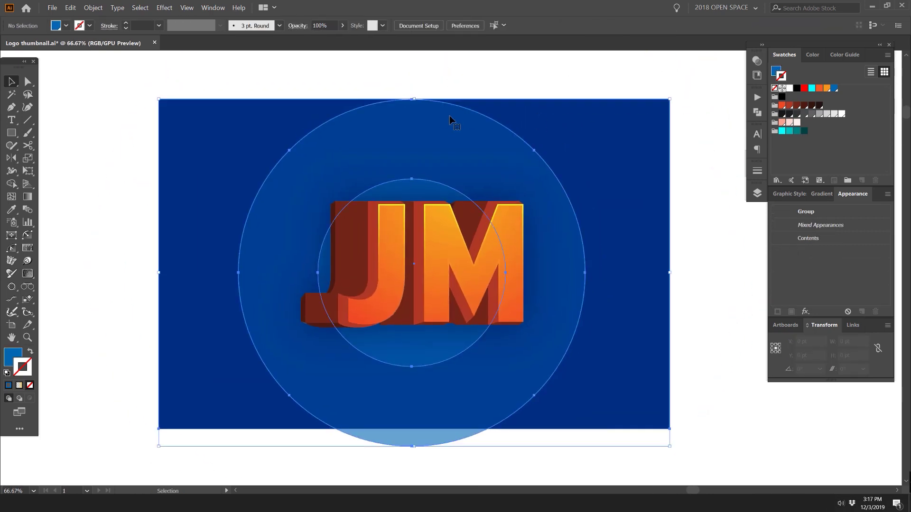
key("ctrl+shift+g")
key("ctrl+z")
left_click_drag(411, 192, 528, 144)
key("ctrl+z")
scroll(503, 149, "down", 2)
left_click(615, 132)
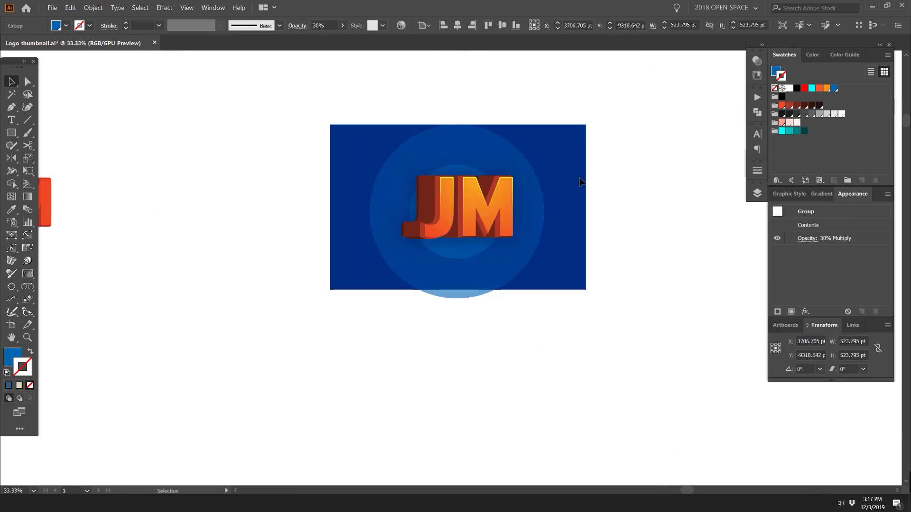
scroll(502, 208, "up", 1)
left_click_drag(468, 174, 510, 164)
key("ctrl+z")
left_click(434, 206)
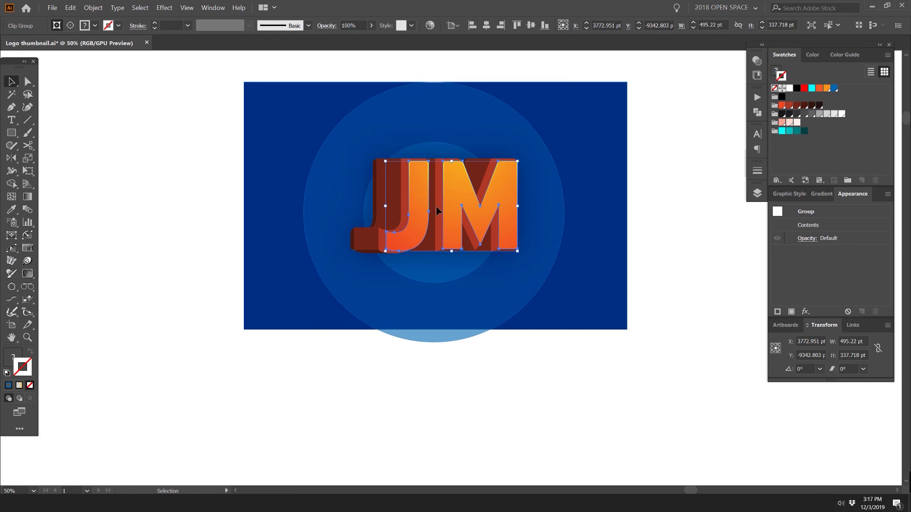
left_click_drag(449, 209, 474, 235)
key("ctrl+z")
left_click(395, 203)
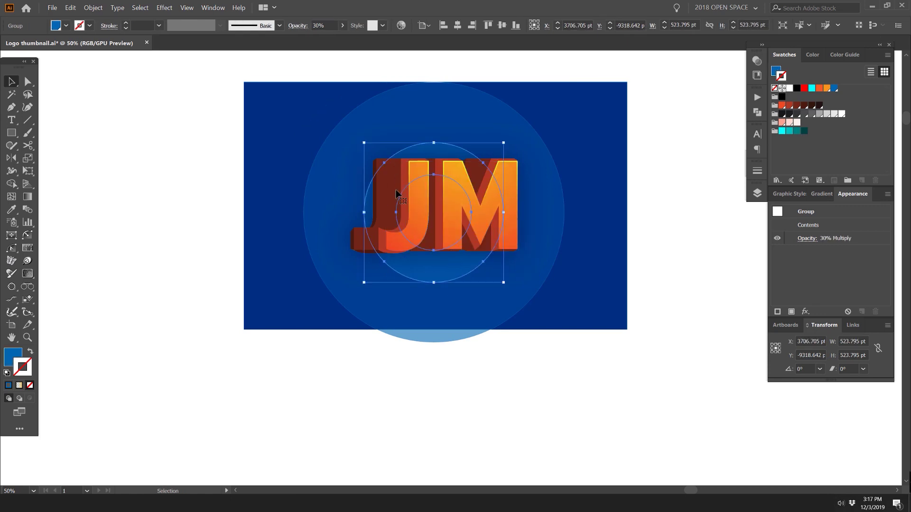
left_click(682, 82)
left_click_drag(411, 186, 462, 193)
key("ctrl+z")
Step: Duplicate the logo's extruded sides in place and unite the copy into a single silhouette
left_click_drag(386, 172, 404, 267)
key("ctrl+z")
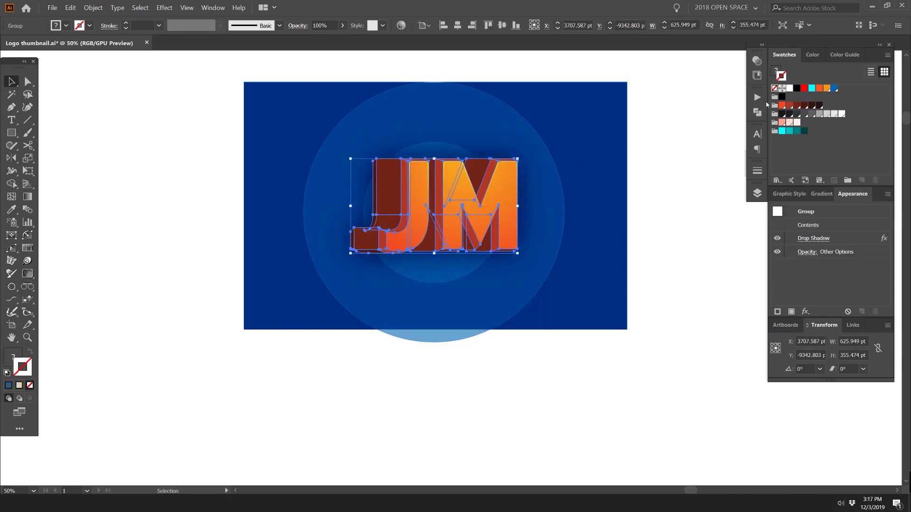
left_click(757, 113)
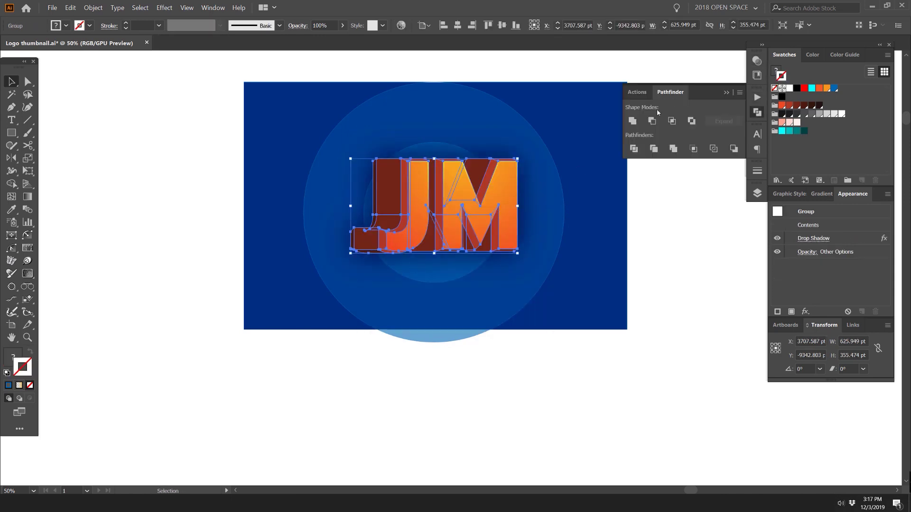
left_click(633, 121)
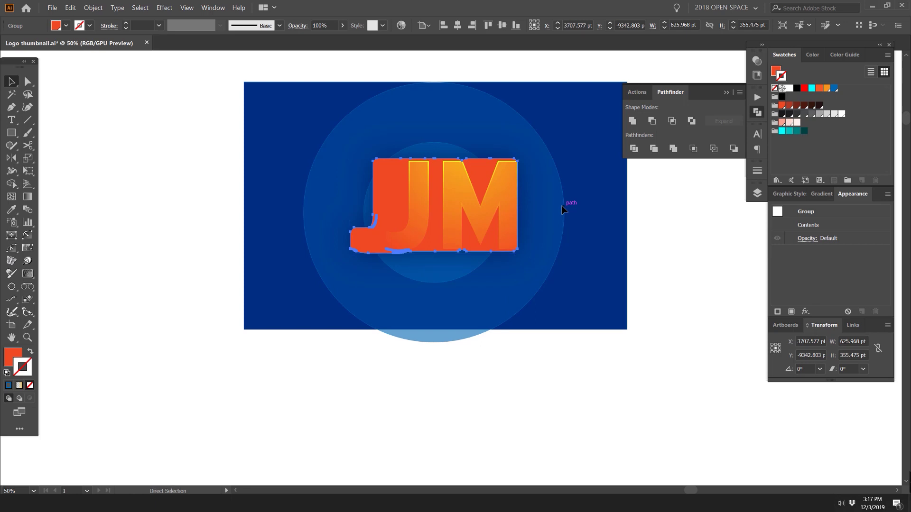
Step: Fill the logo silhouette with the background's blue and set its blending mode to Multiply
key("i")
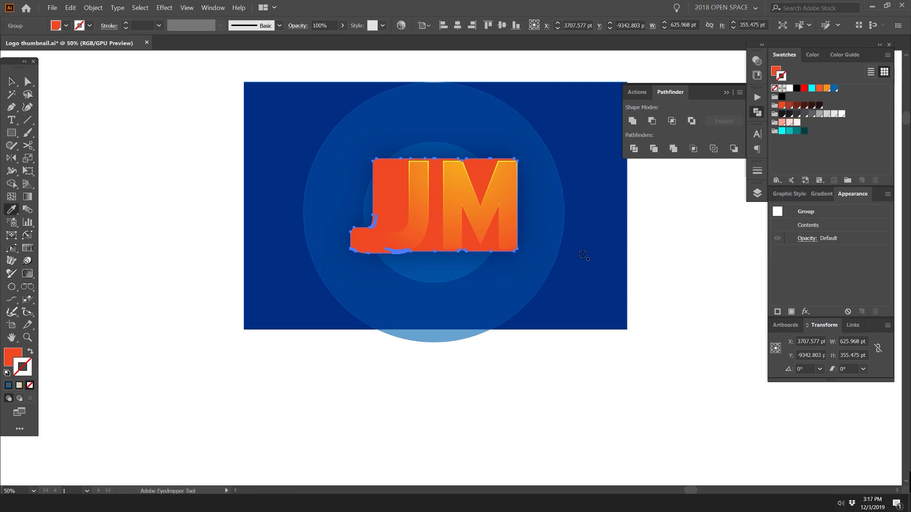
left_click(618, 204)
left_click(758, 61)
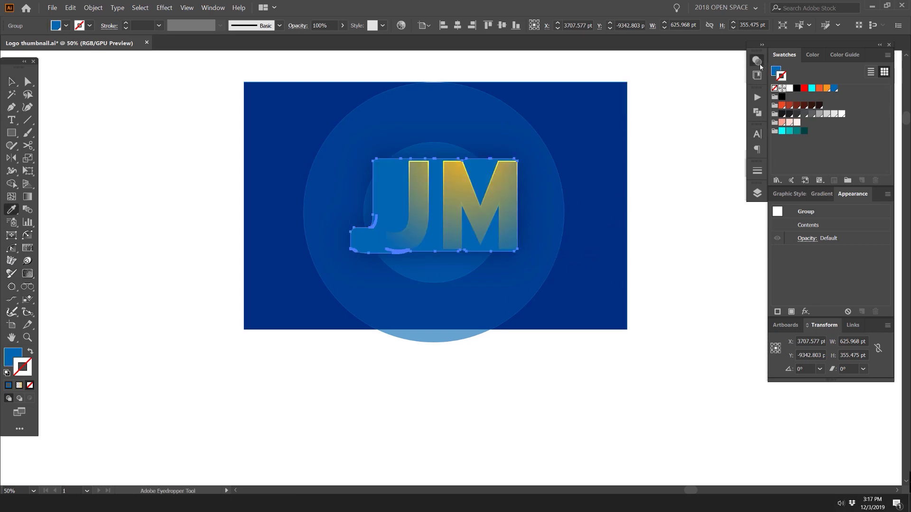
left_click_drag(757, 60, 582, 114)
left_click(585, 113)
left_click(575, 100)
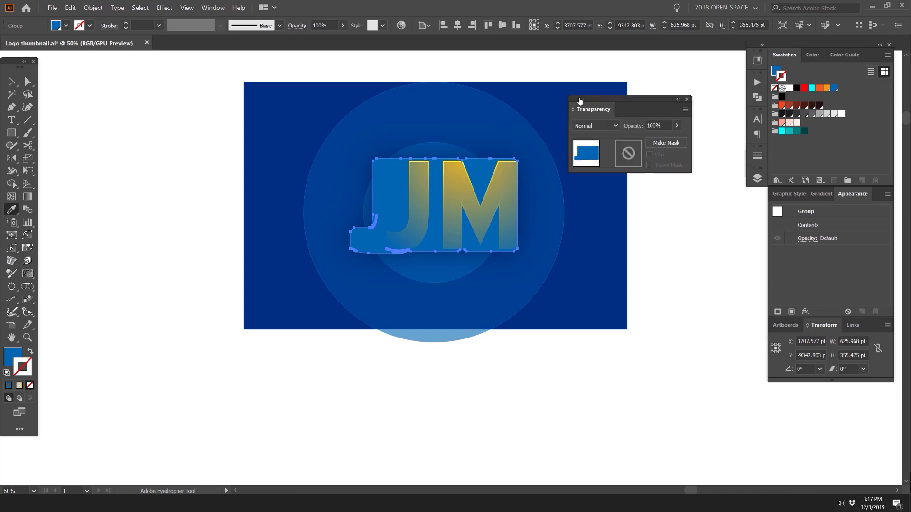
left_click(595, 114)
left_click(589, 148)
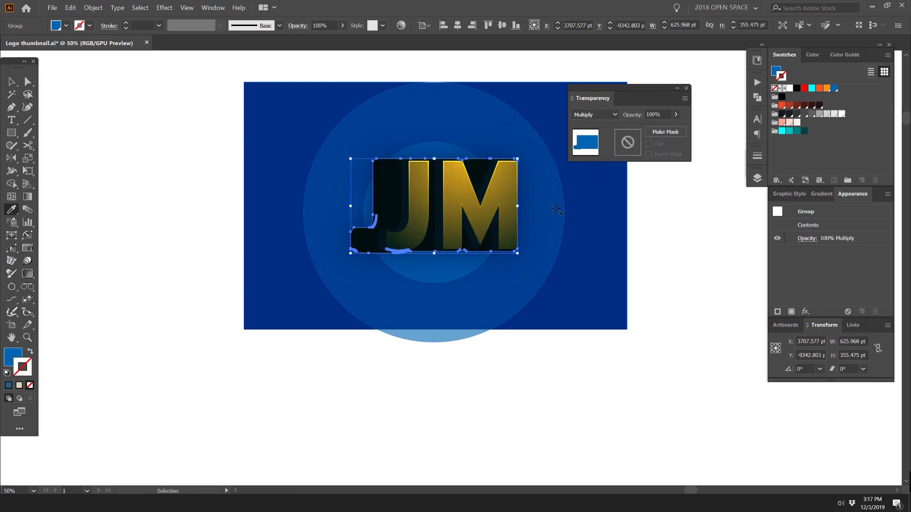
Step: Send the silhouette behind the logo and offset it about 60 pt to the right and 28 pt down
key("ctrl+[")
key("shift+Down")
key("shift+Right")
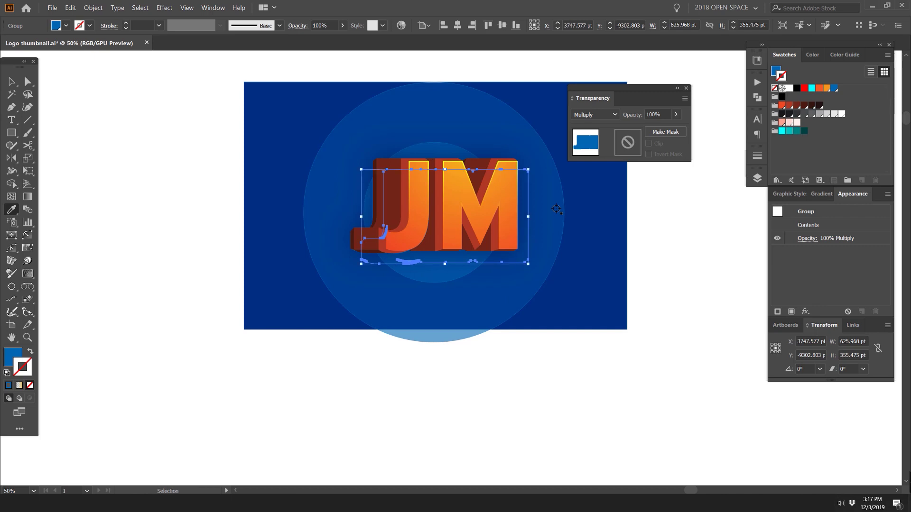
key("ctrl+]")
key("ctrl+]")
key("ctrl+[")
key("shift+Down")
key("shift+Down")
key("Down")
key("Down")
key("Down")
key("Down")
key("shift+Up")
key("shift+Left")
key("Left")
key("Left")
key("shift+Up")
key("shift+Up")
key("shift+Up")
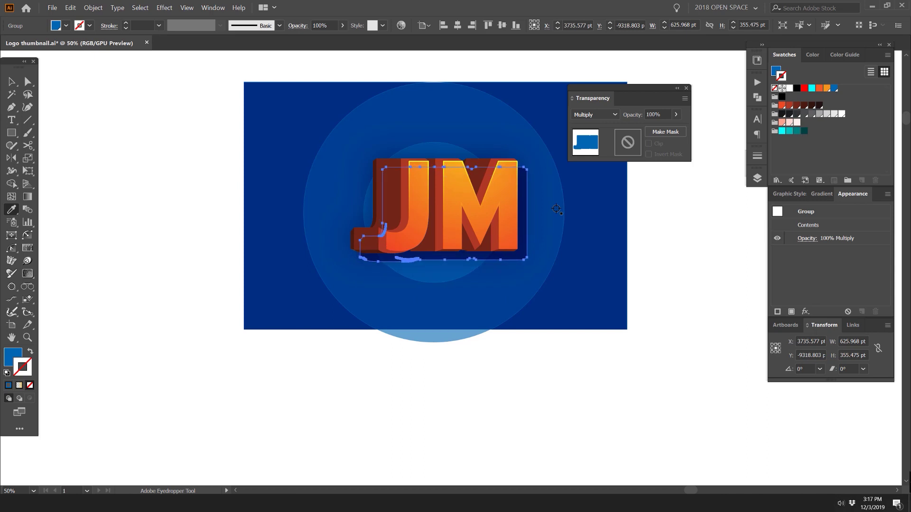
key("Right")
key("shift+Right")
key("shift+Right")
key("shift+Down")
key("shift+Down")
key("shift+Right")
key("shift+Right")
key("shift+Left")
key("shift+Left")
key("shift+Left")
key("shift+Left")
key("shift+Up")
key("shift+Up")
key("shift+Left")
key("shift+Left")
key("shift+Left")
key("shift+Left")
key("shift+Right")
key("shift+Right")
key("shift+Right")
key("shift+Right")
key("shift+Right")
key("shift+Right")
key("shift+Right")
key("shift+Right")
key("shift+Left")
key("Left")
key("Left")
key("Left")
key("Left")
key("Left")
key("Left")
key("Left")
key("Left")
key("Left")
key("Left")
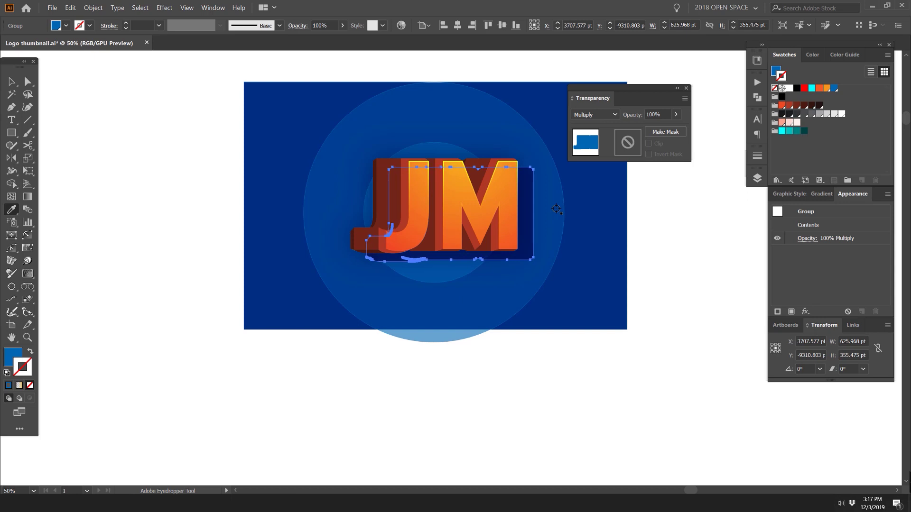
key("Up")
key("Up")
key("Up")
key("Up")
Step: Hide the thumbnails in the floating Transparency panel and dock it back with the other collapsed panels
left_click(685, 98)
left_click(709, 108)
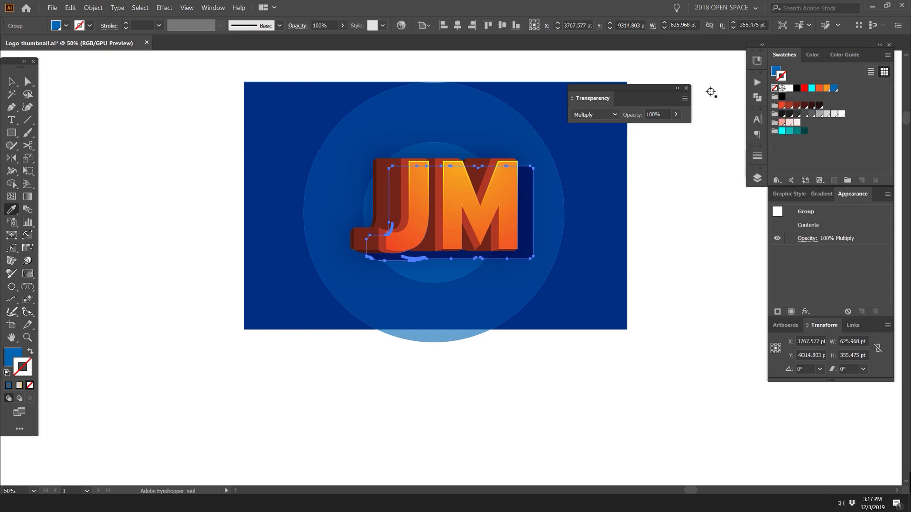
left_click_drag(647, 91, 724, 67)
Step: Duplicate the shadow silhouette diagonally about 628 pt to the right and down, beyond the background's lower-right corner
key("v")
left_click_drag(452, 197, 627, 375)
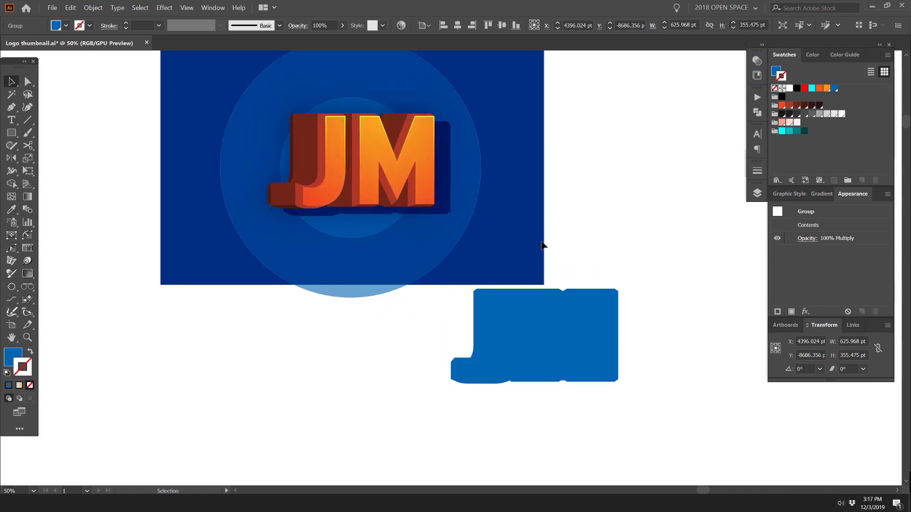
Step: Select both blue silhouettes and make a blend between them
left_click(582, 261)
left_click(447, 212)
left_click(448, 131)
left_click(528, 307, "shift")
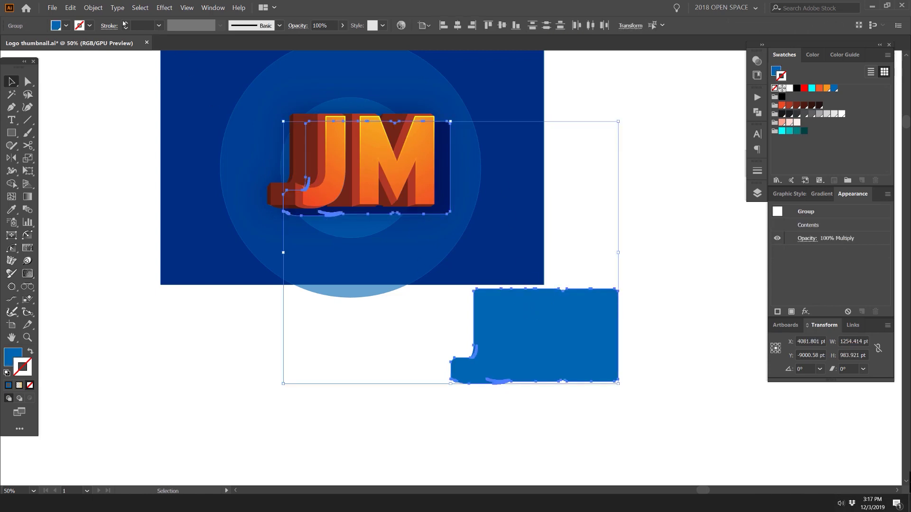
left_click(93, 8)
mouse_move(104, 238)
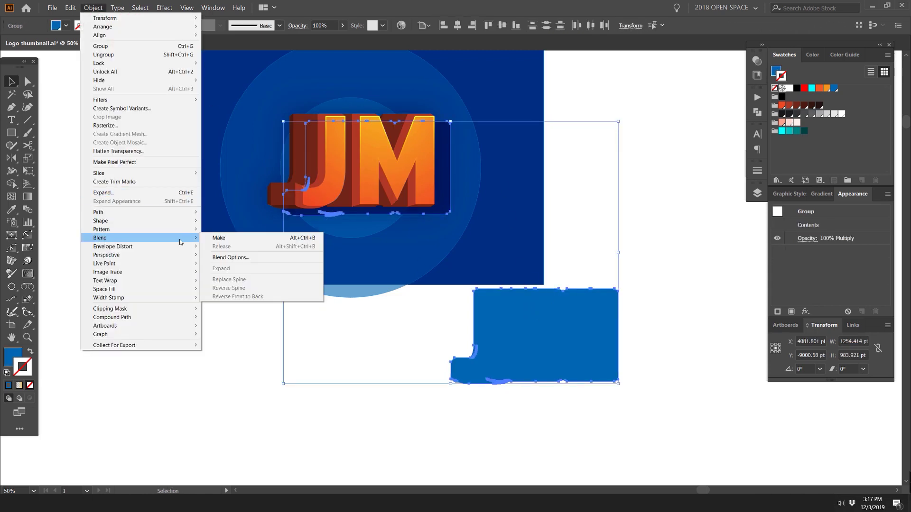
left_click(234, 240)
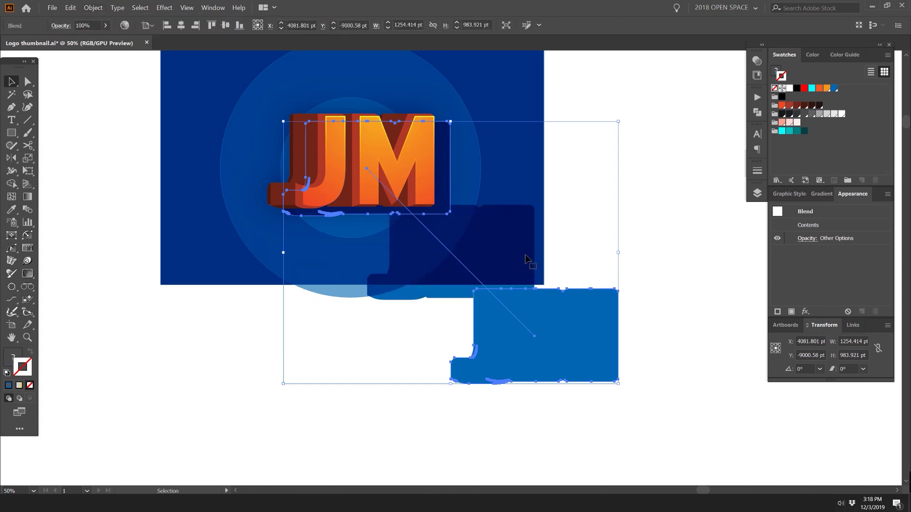
Step: Set the shadow blend's spacing to 100 specified steps with the preview turned on
left_click(98, 6)
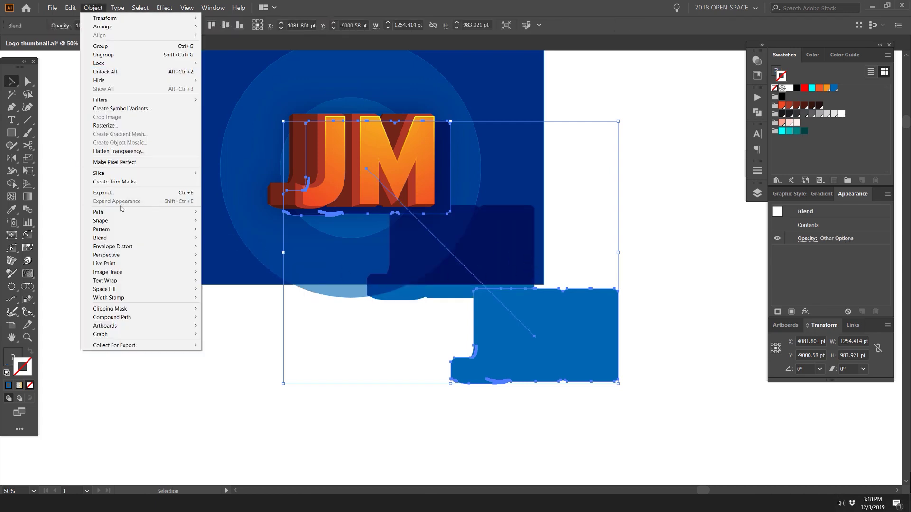
mouse_move(123, 212)
mouse_move(120, 238)
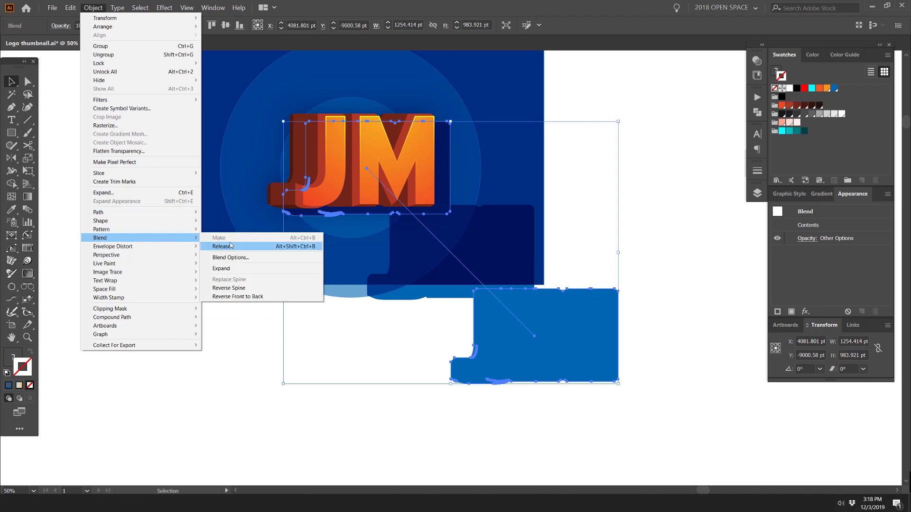
left_click(246, 258)
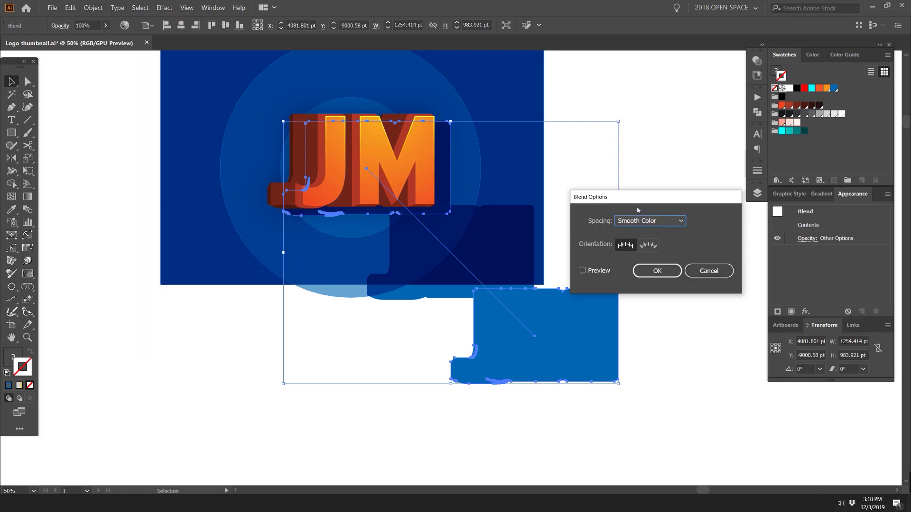
left_click(530, 266)
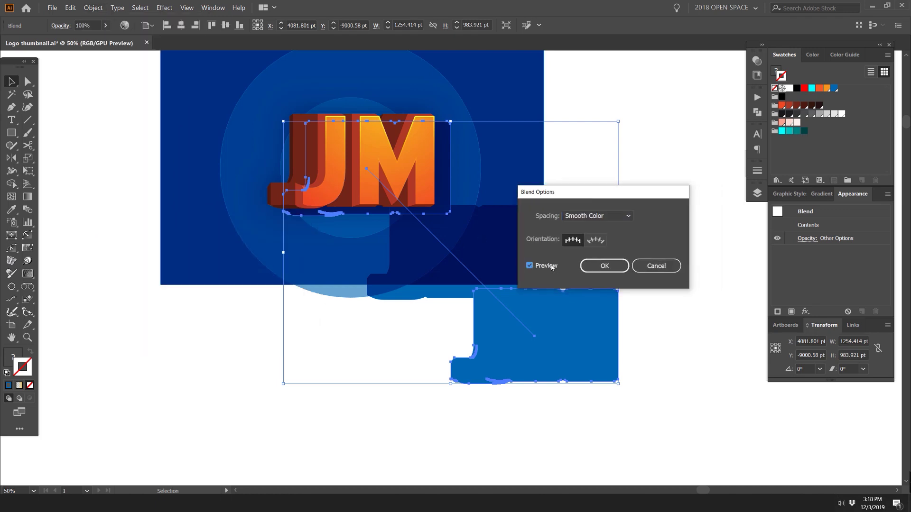
left_click(630, 216)
left_click(593, 238)
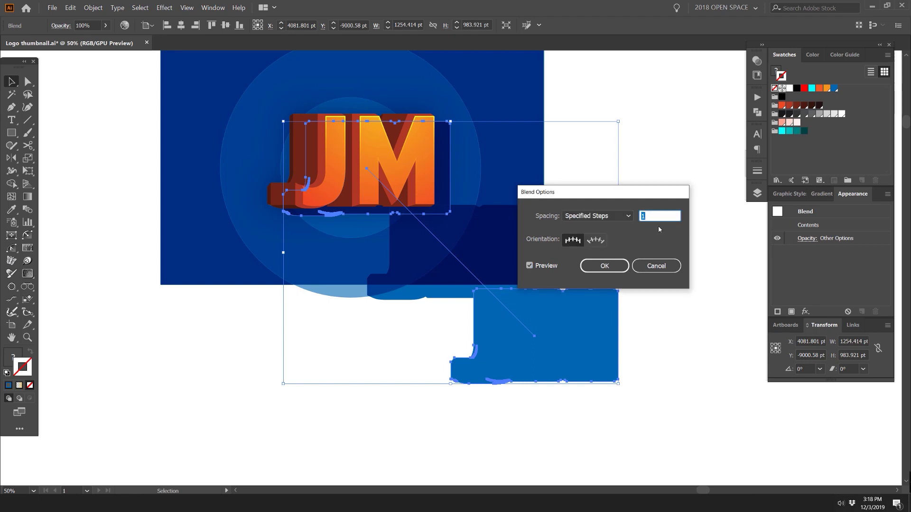
type("100")
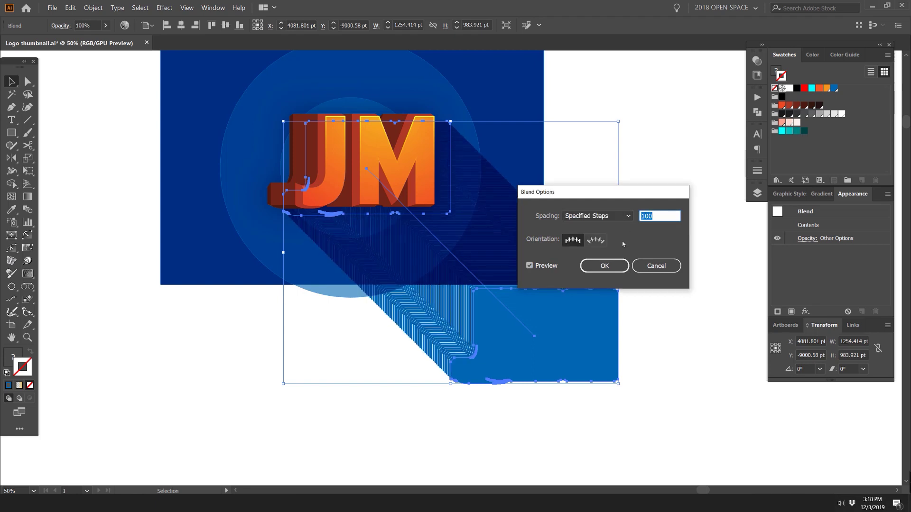
left_click(604, 266)
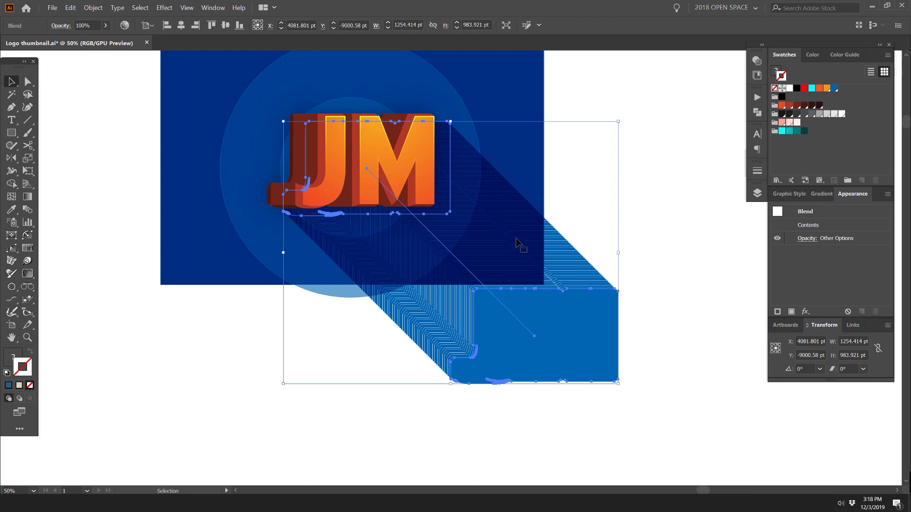
Step: Examine the blended shadow's steps up close and across the whole composition, with nothing selected
scroll(435, 237, "up", 4)
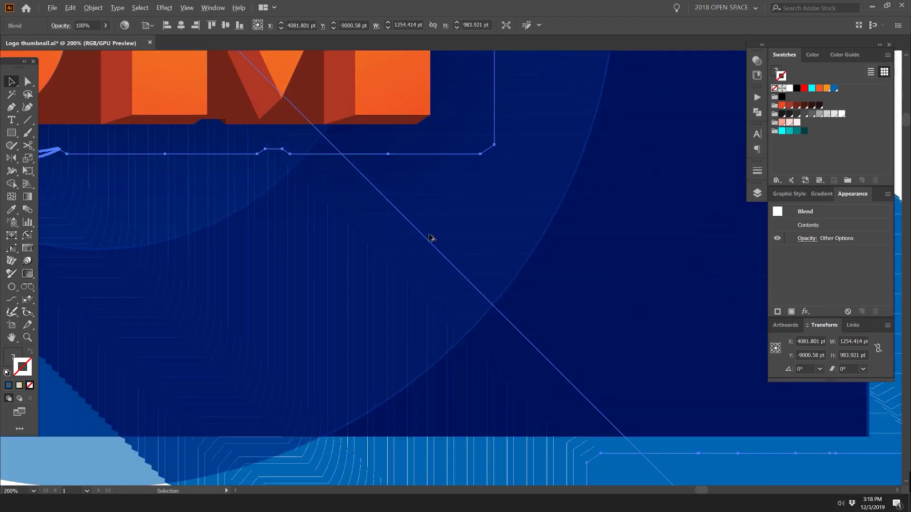
scroll(431, 237, "up", 4)
scroll(411, 247, "down", 8)
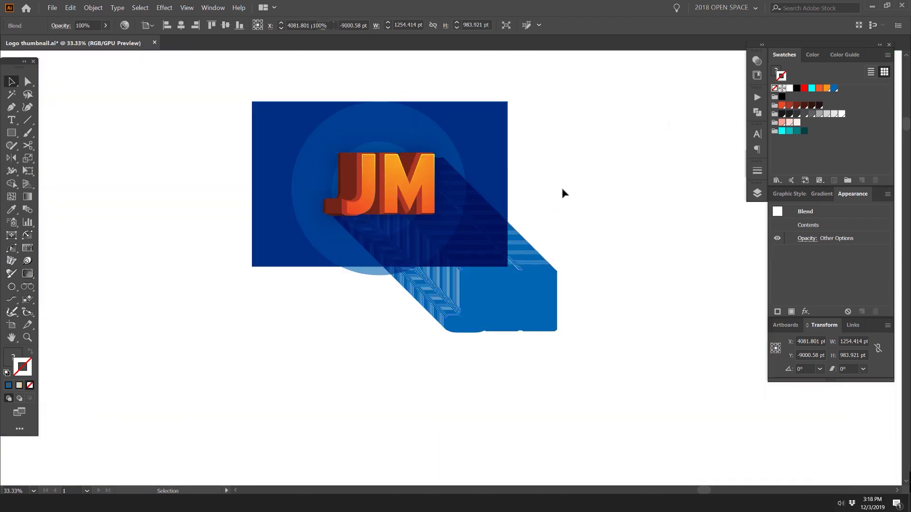
left_click(562, 192)
left_click_drag(597, 152, 623, 135)
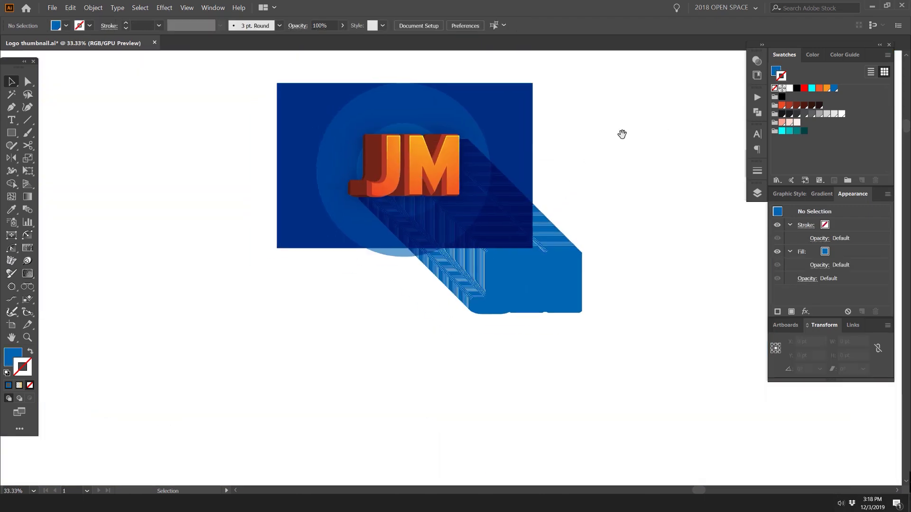
left_click_drag(541, 114, 531, 168)
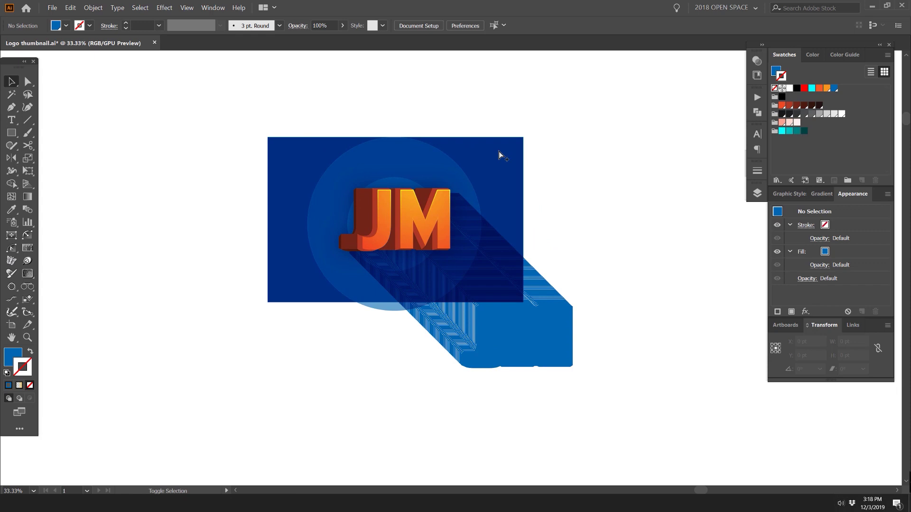
Step: Preview the artwork clipped to the artboard in Save for Web at 50% zoom, then leave without exporting
key("ctrl+alt+shift+s")
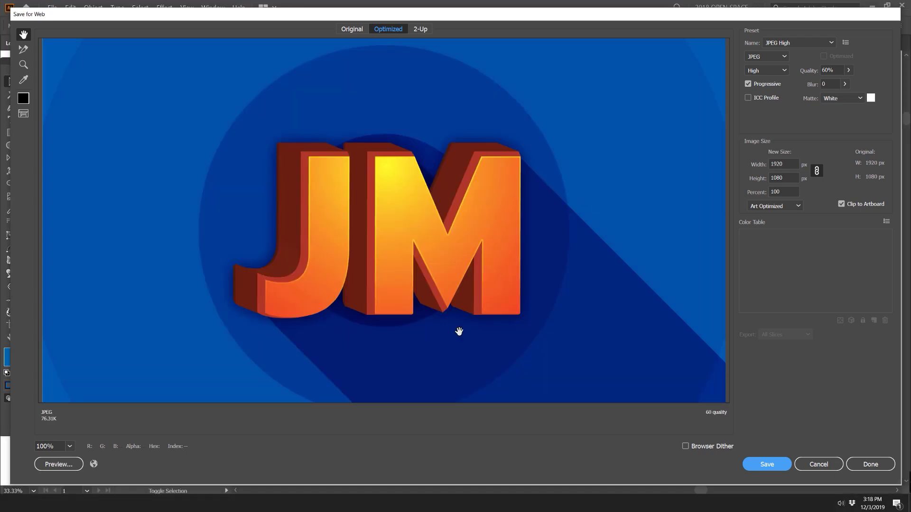
left_click_drag(550, 242, 545, 224)
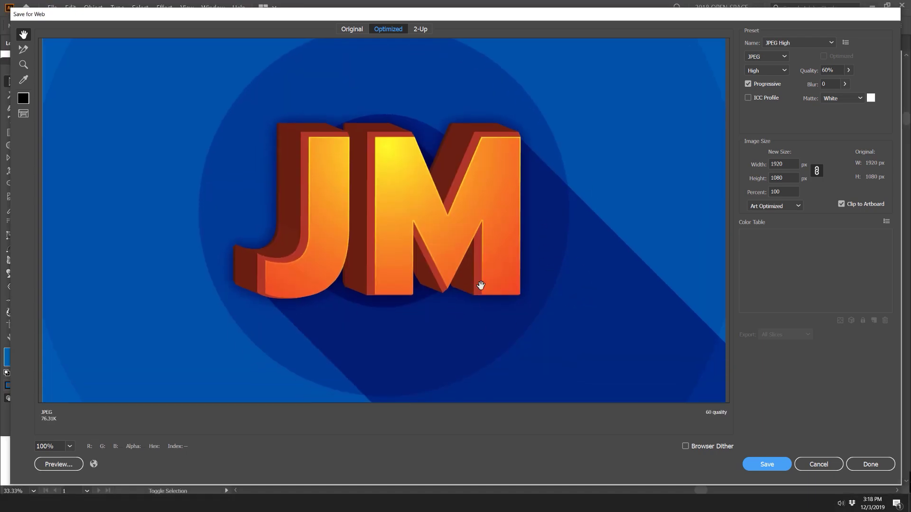
key("ctrl+minus")
key("ctrl+minus")
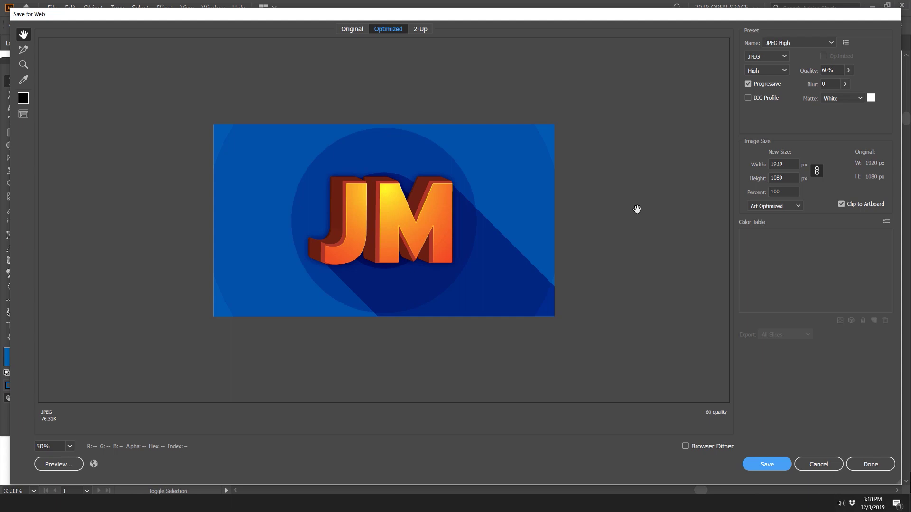
left_click(818, 464)
scroll(576, 155, "down", 1)
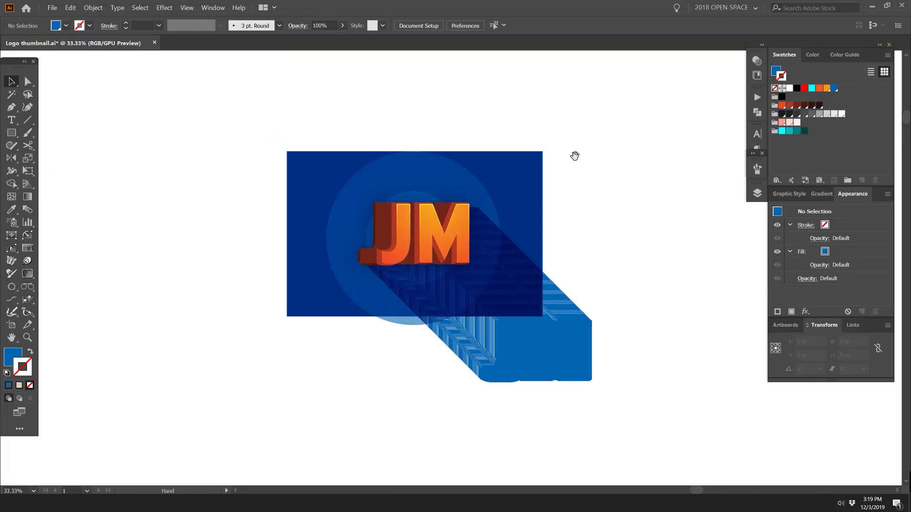